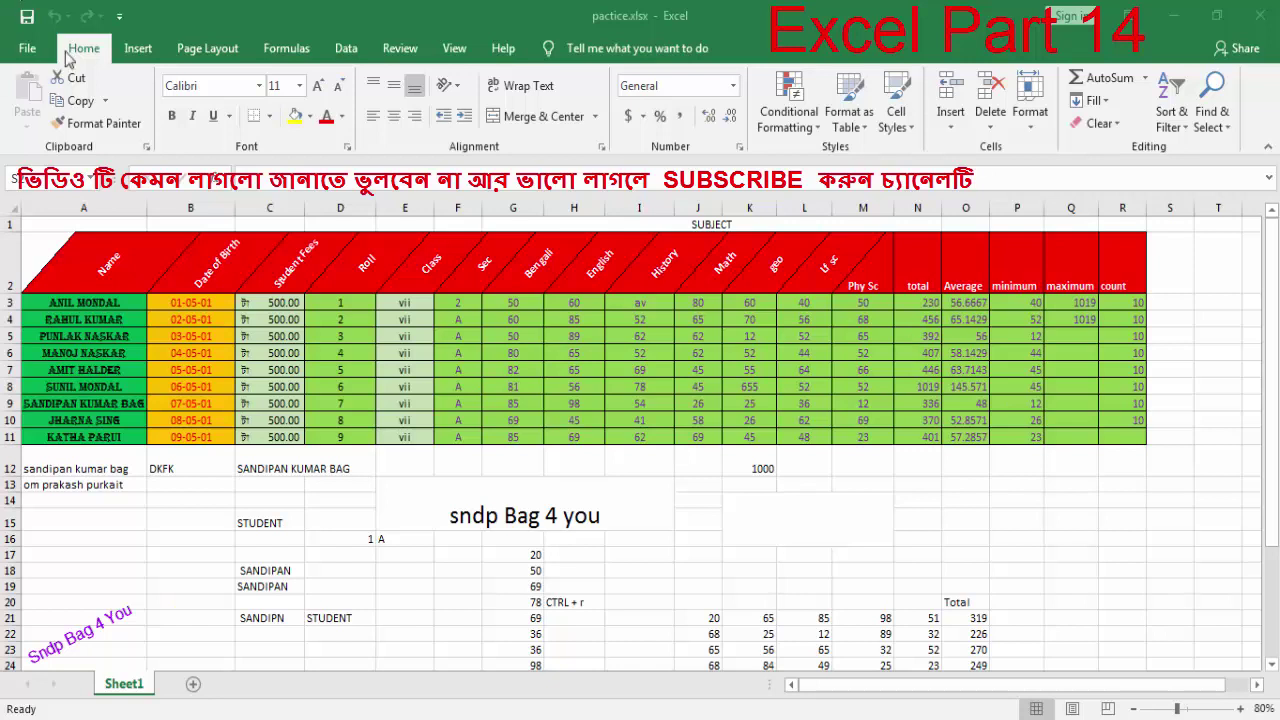
Browse the Fill and Clear menus, leaving Fill's Down, Right, Up, Left, Series, Justify and Flash Fill list shown
left_click(1098, 101)
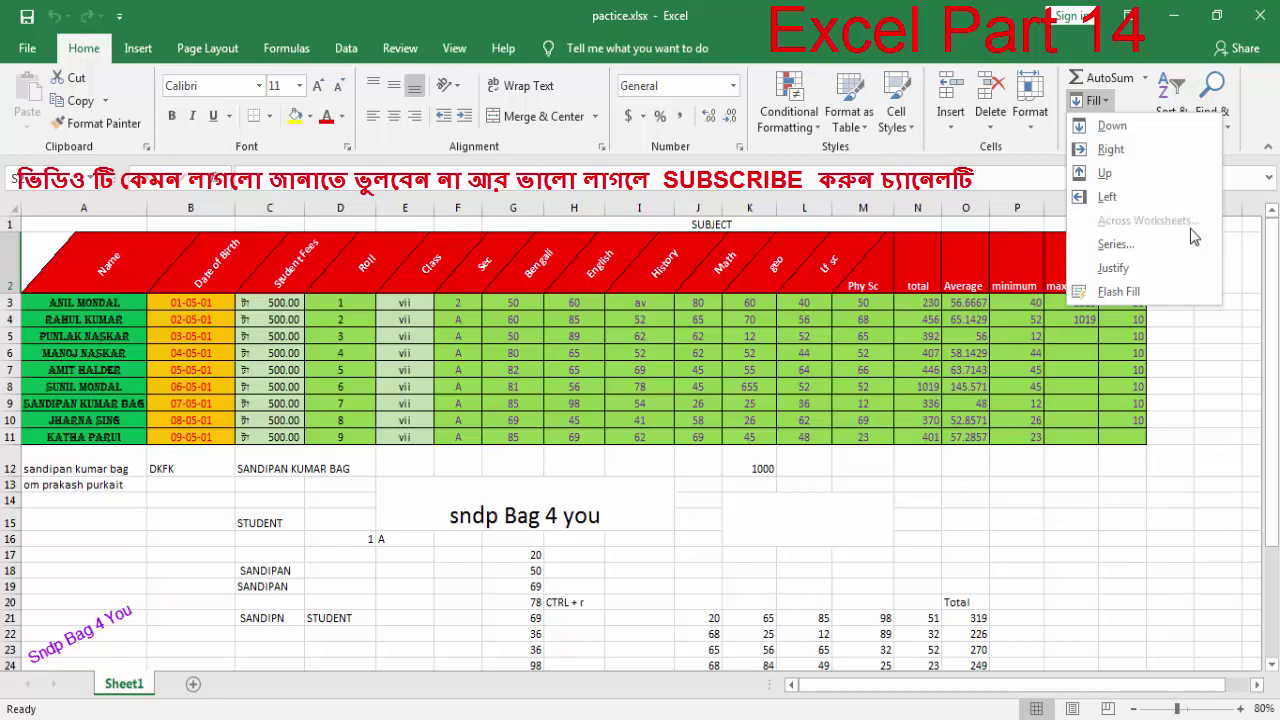
left_click(1058, 165)
left_click(1118, 125)
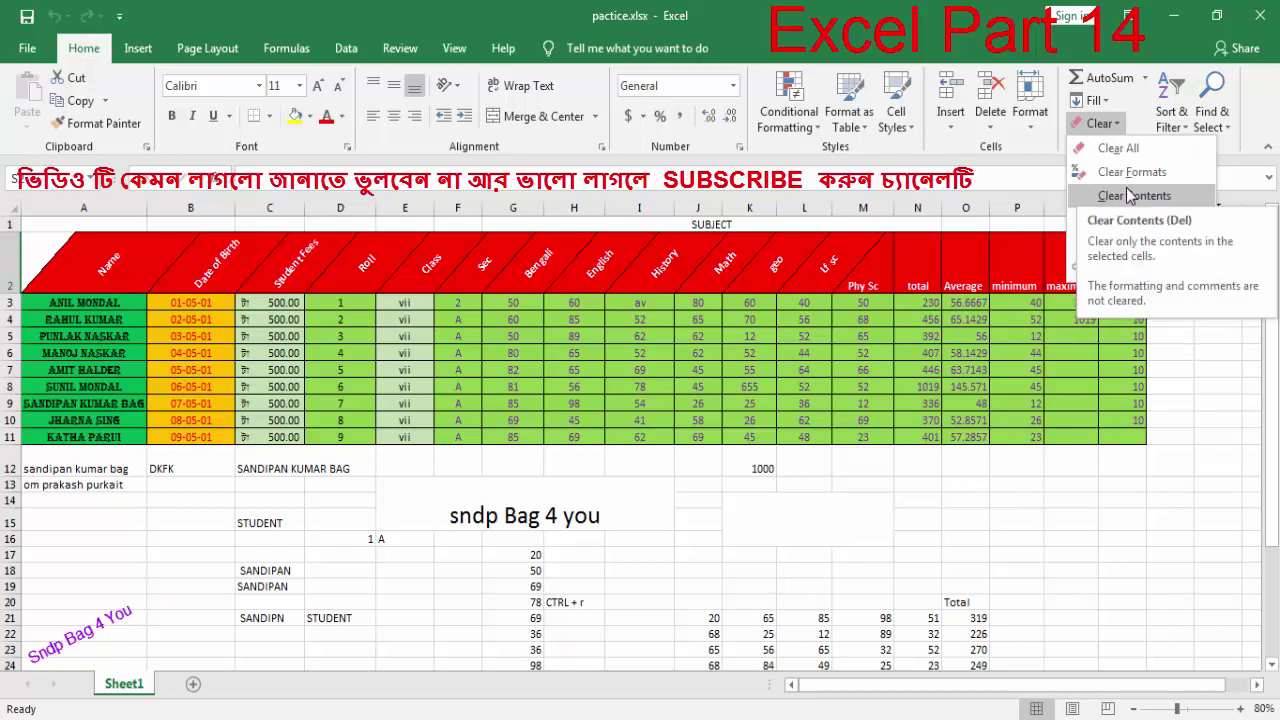
left_click(1145, 135)
left_click(1108, 104)
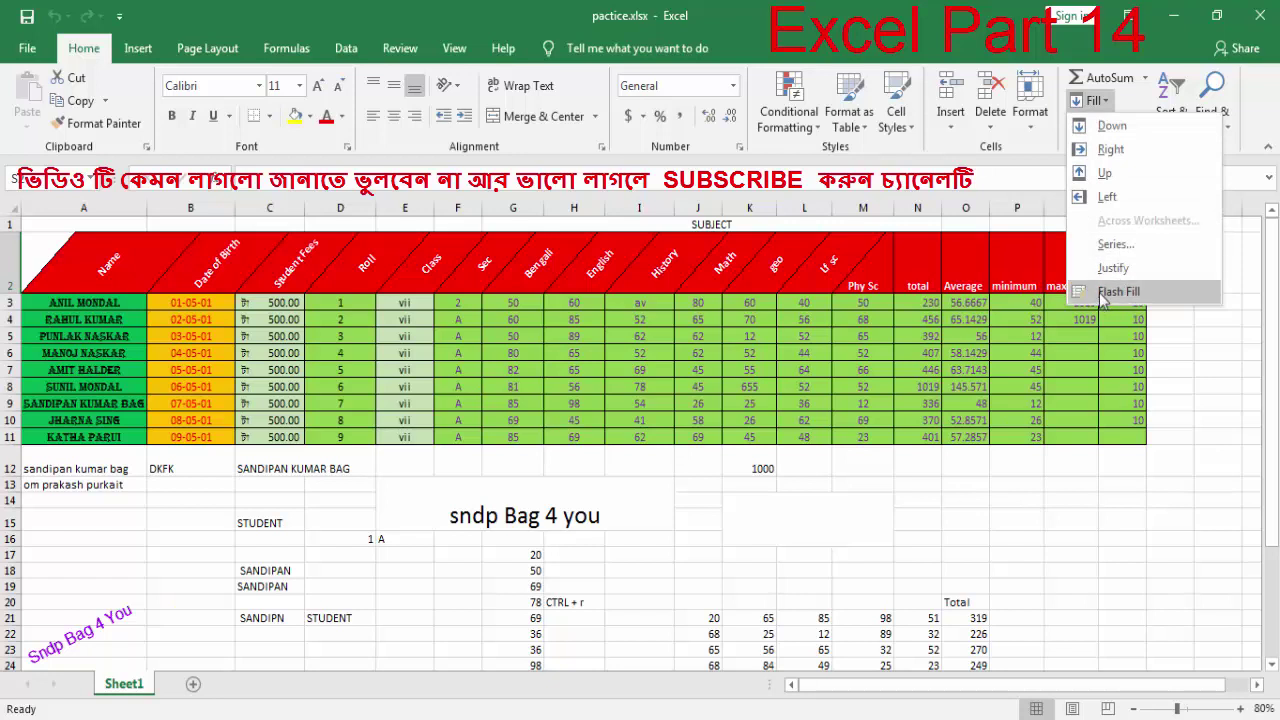
left_click(1143, 298)
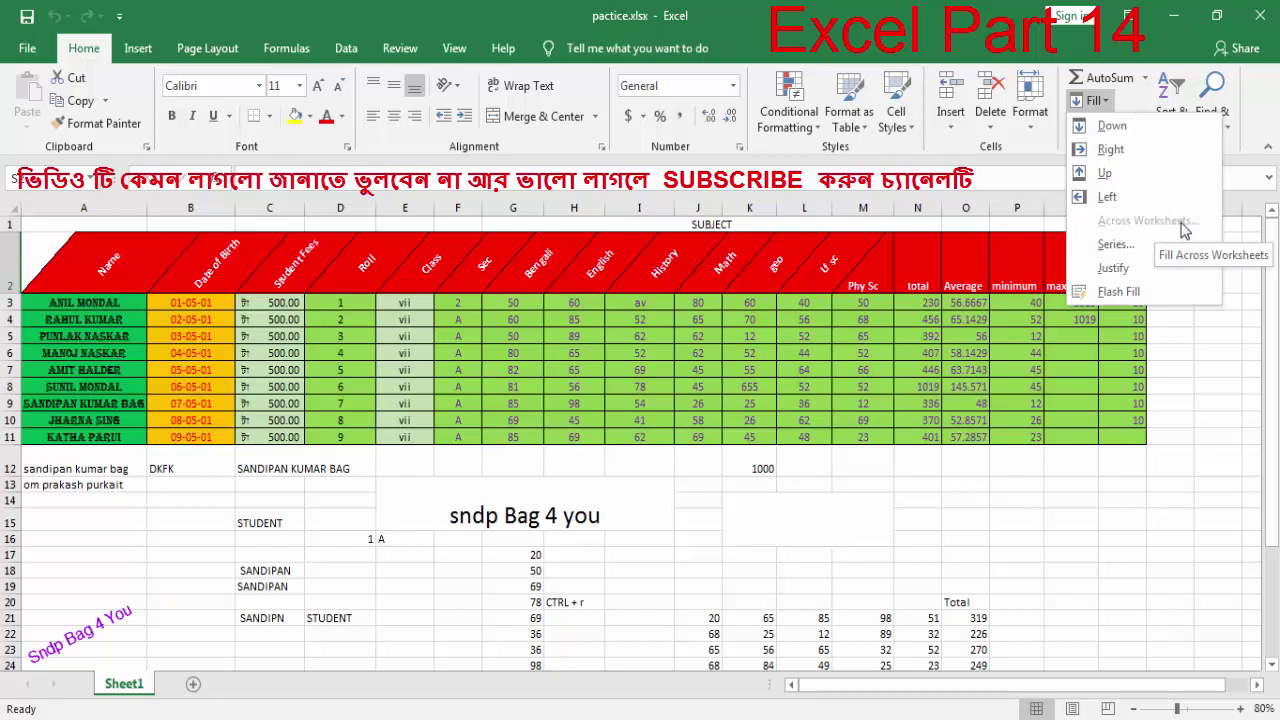
left_click(1075, 175)
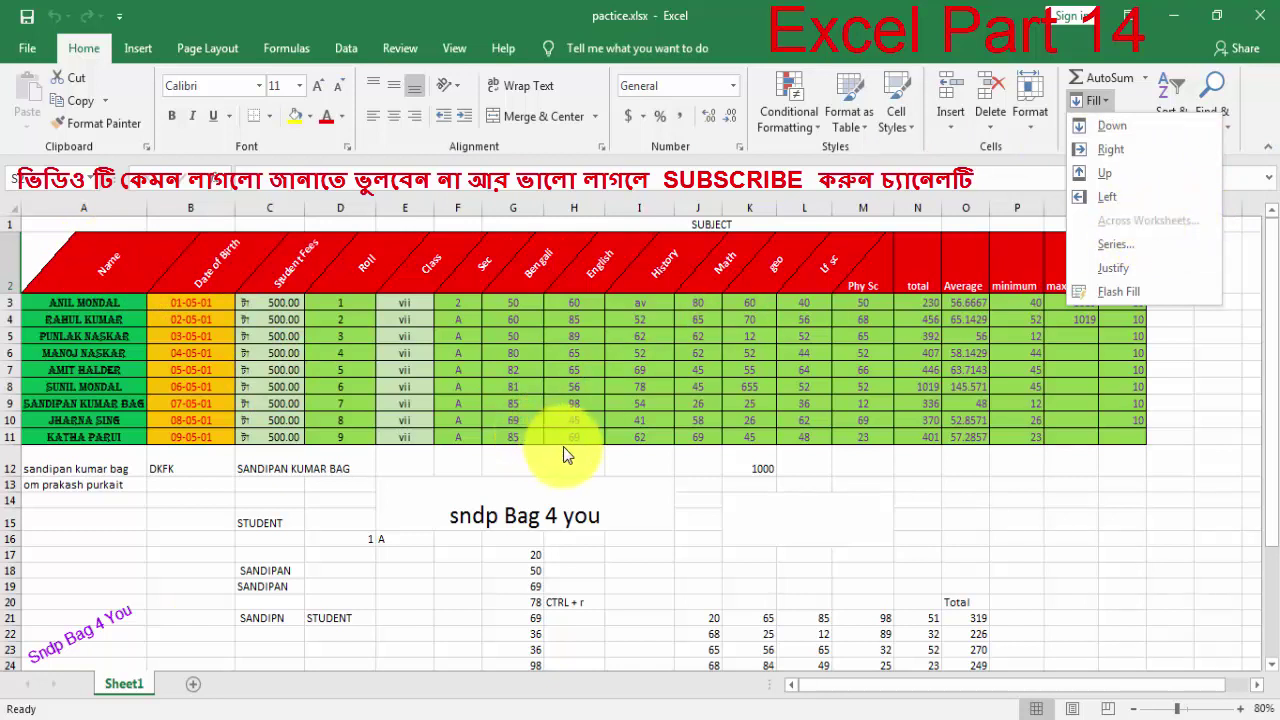
Add eight new blank worksheets, Sheet2 through Sheet9
left_click(127, 686)
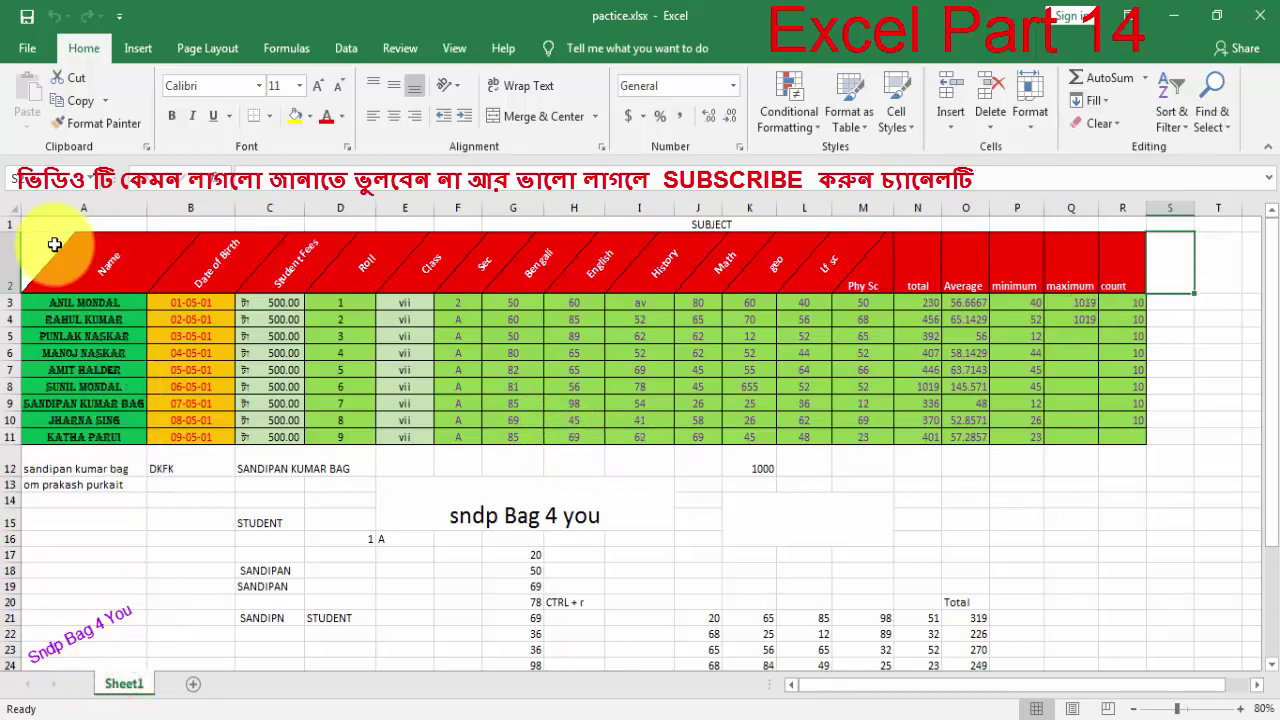
mouse_move(50, 243)
left_mouse_down()
mouse_move(800, 343)
mouse_move(1137, 437)
left_mouse_up()
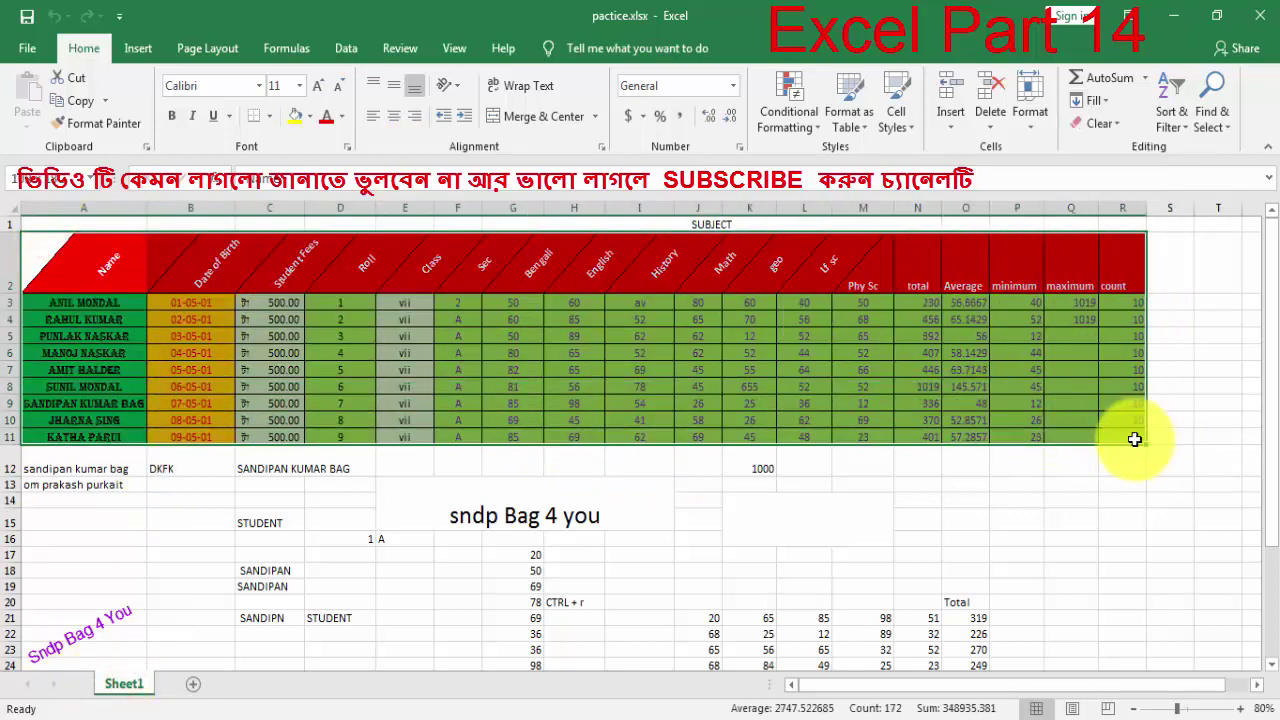
left_click(193, 686)
left_click(250, 686)
left_click(311, 684)
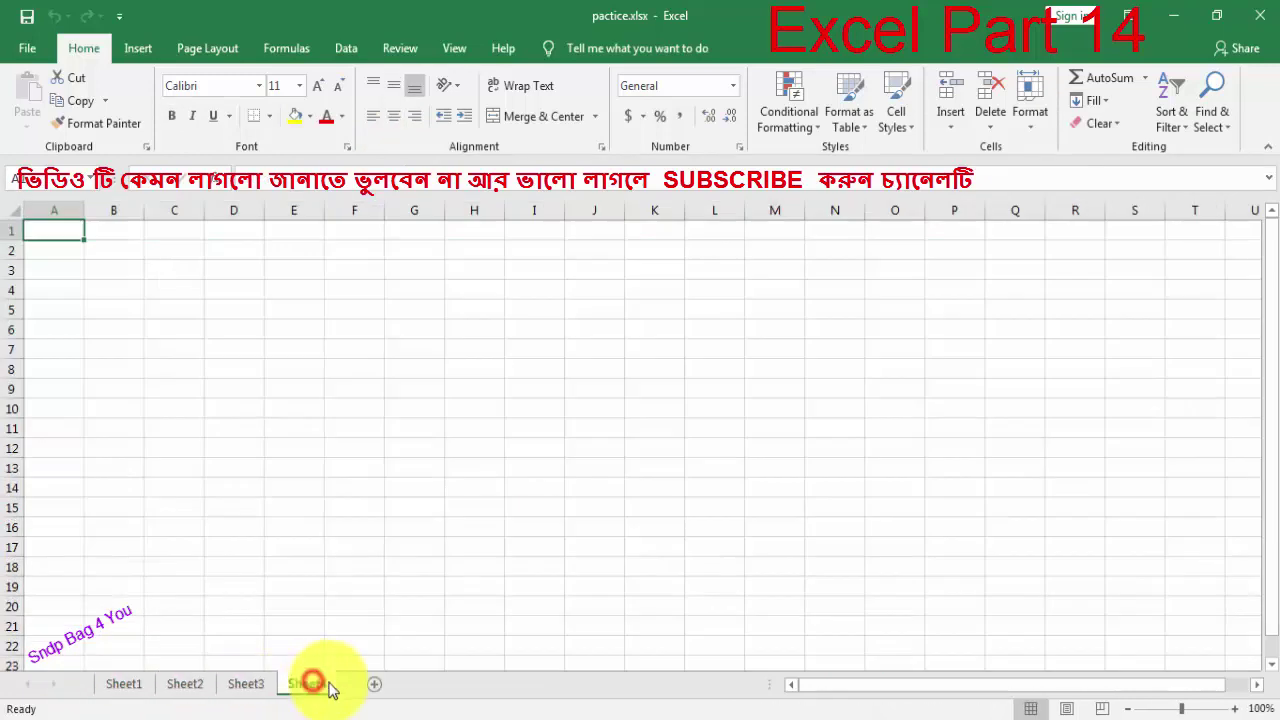
left_click(374, 684)
left_click(441, 686)
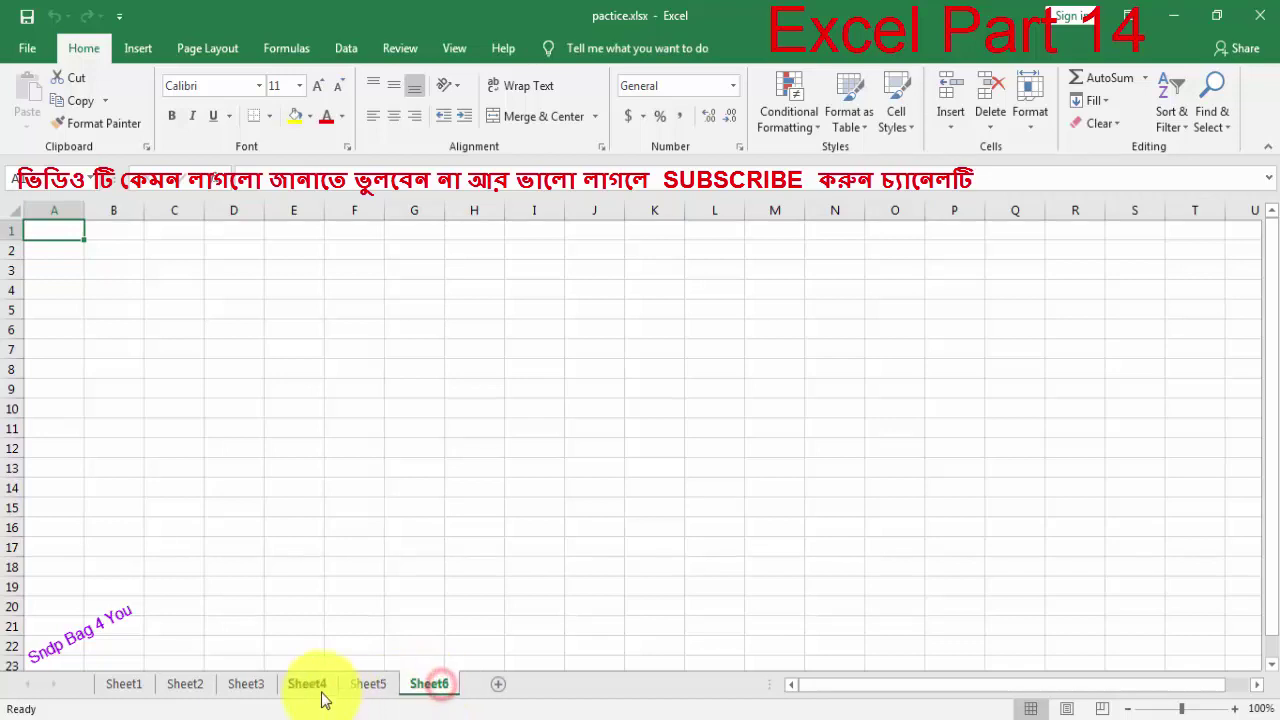
right_click(364, 685)
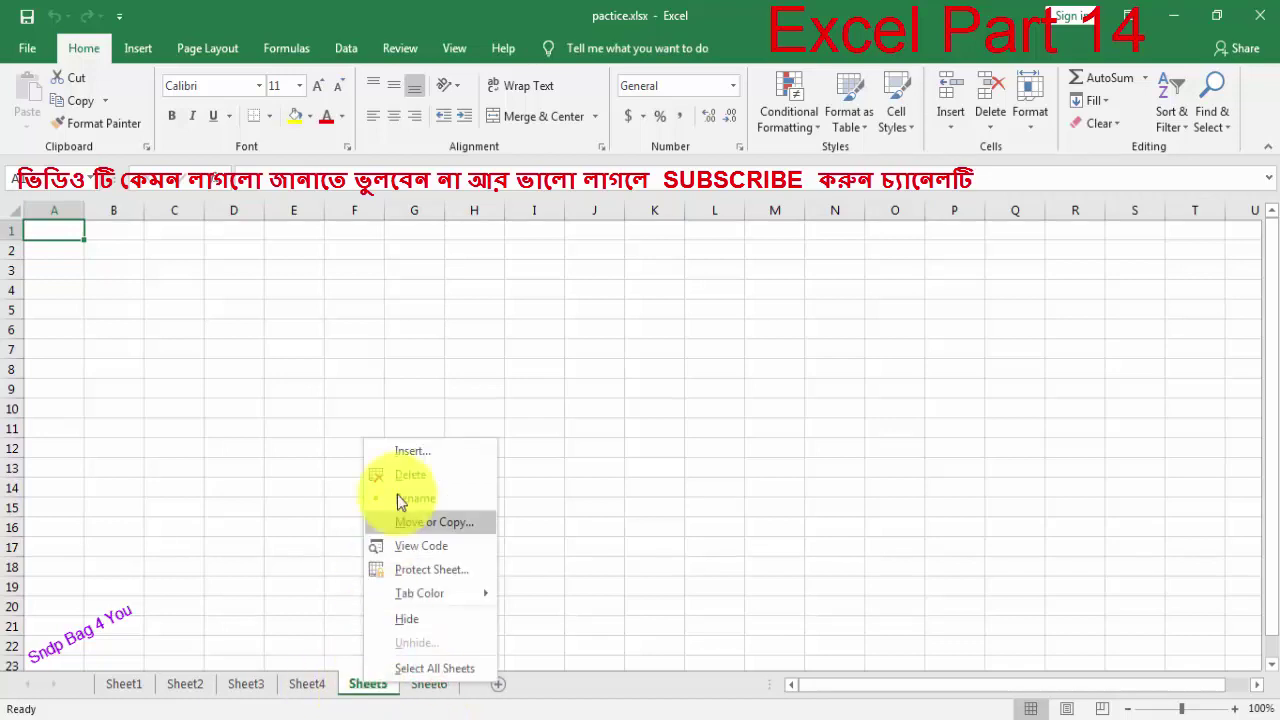
left_click(631, 560)
left_click(496, 684)
left_click(560, 685)
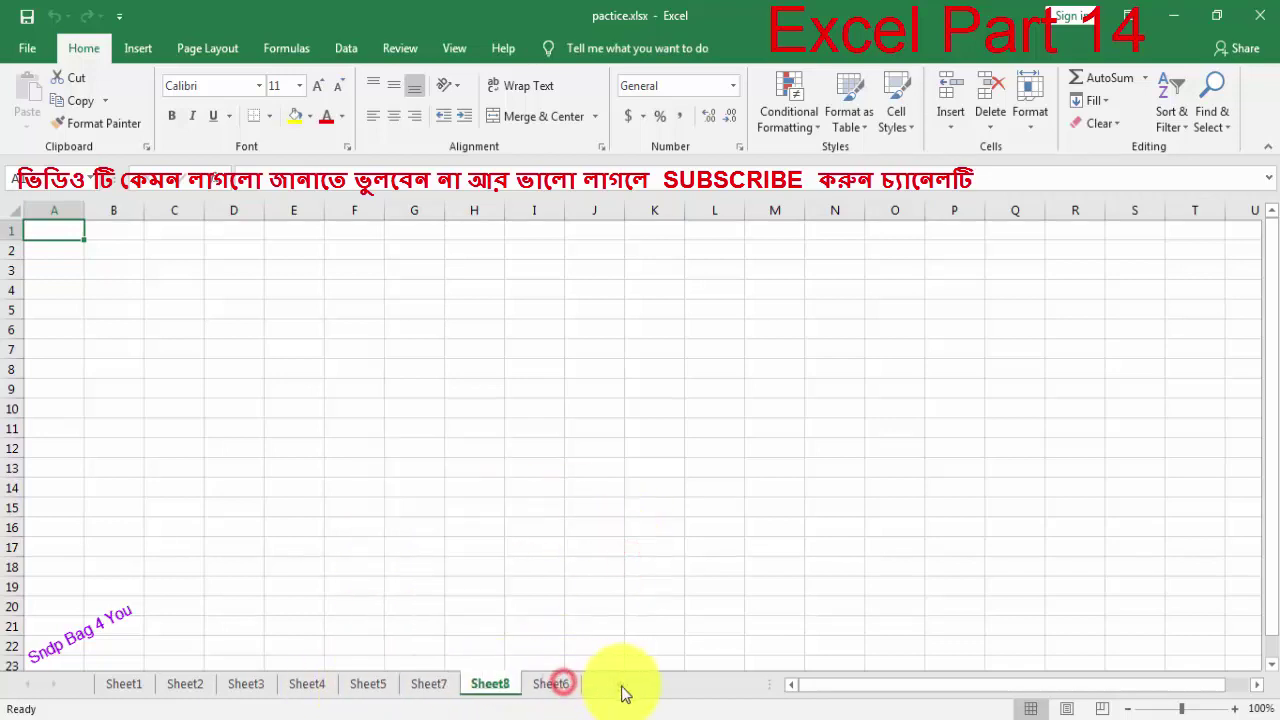
left_click(620, 690)
Step back through the sheets to Sheet1 with the student table
left_click(429, 684)
left_click(352, 684)
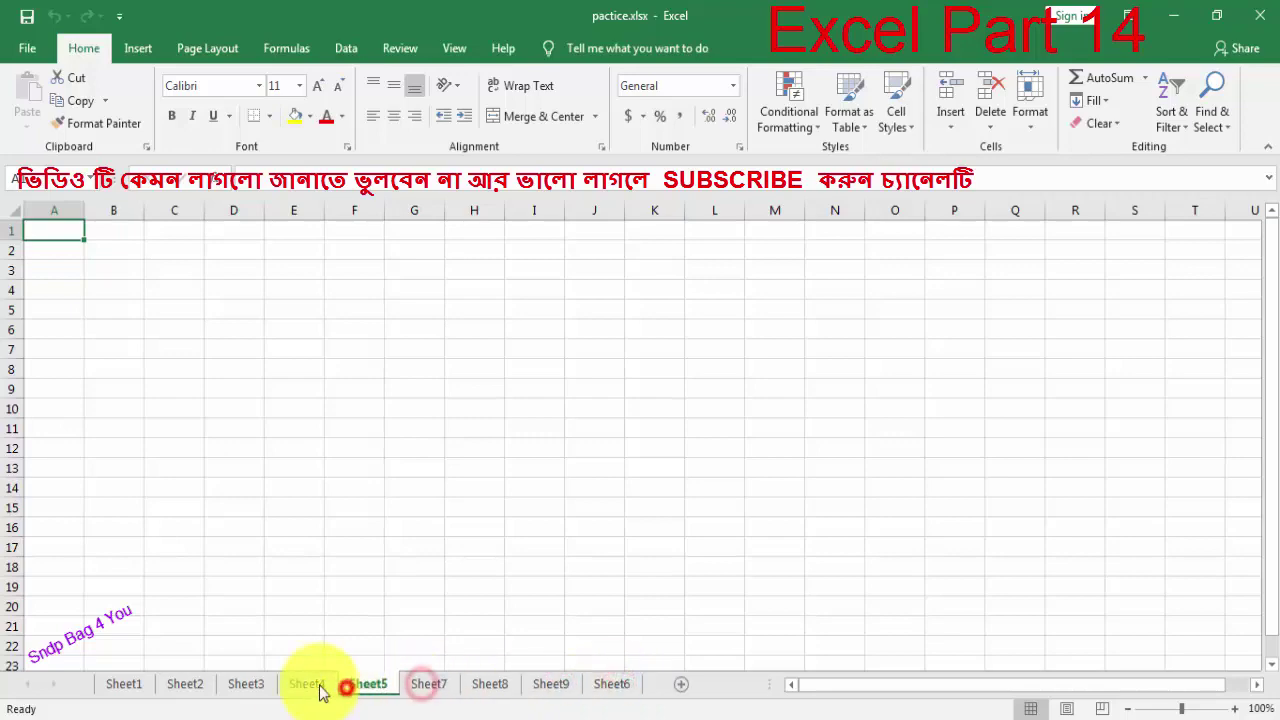
left_click(290, 681)
left_click(245, 684)
left_click(185, 684)
left_click(124, 684)
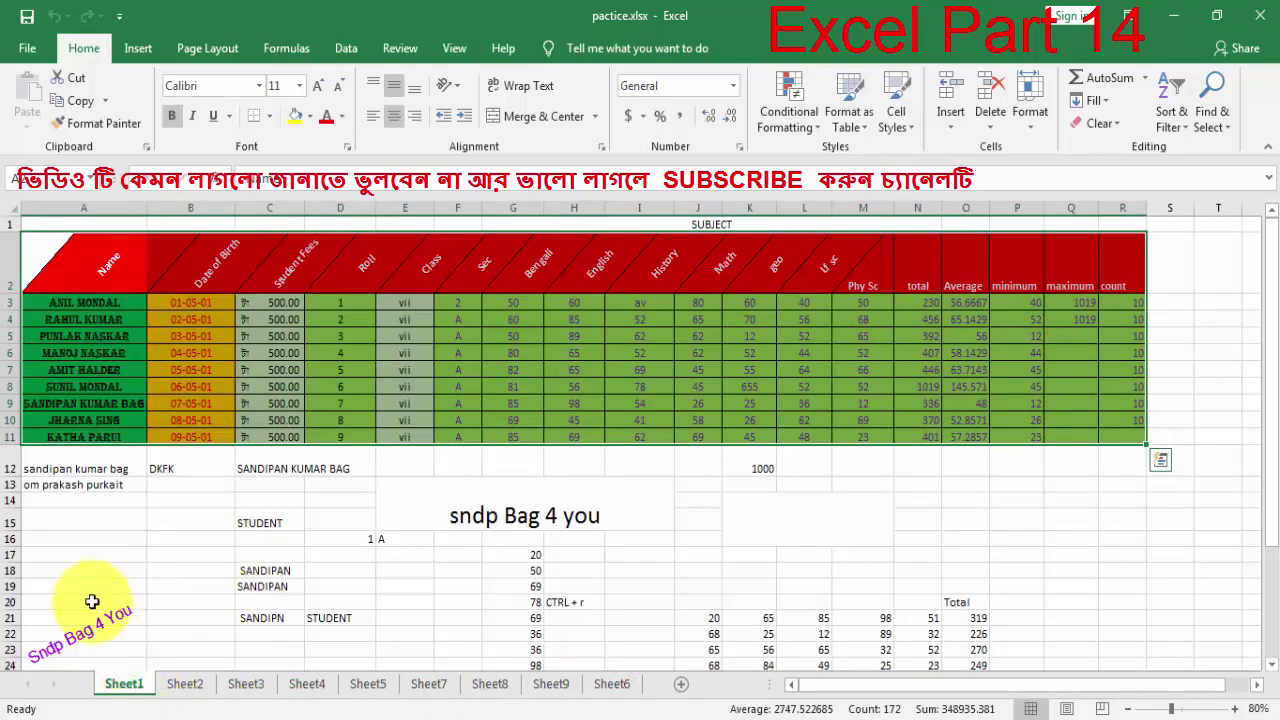
Copy the student marks table from Sheet1 and paste it at A1 on Sheet2
mouse_move(29, 237)
left_mouse_down()
mouse_move(1058, 401)
mouse_move(1120, 436)
left_mouse_up()
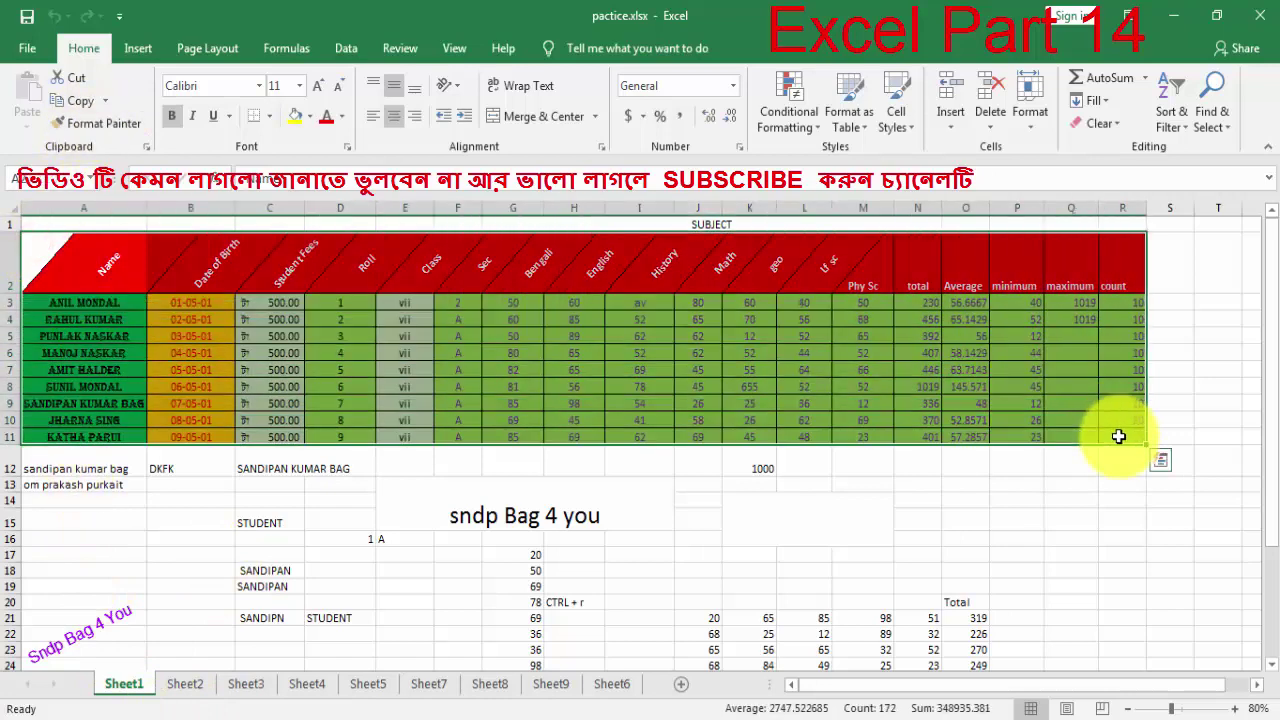
key("ctrl+c")
right_click(183, 277)
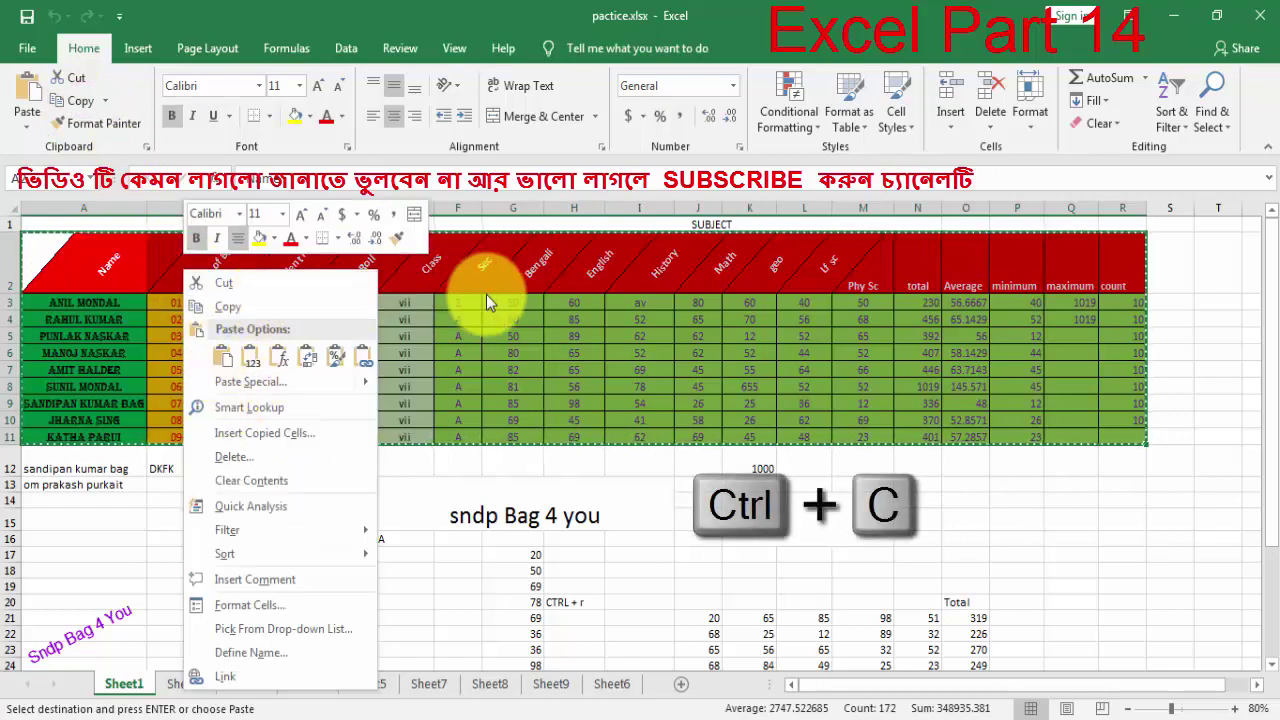
key("Escape")
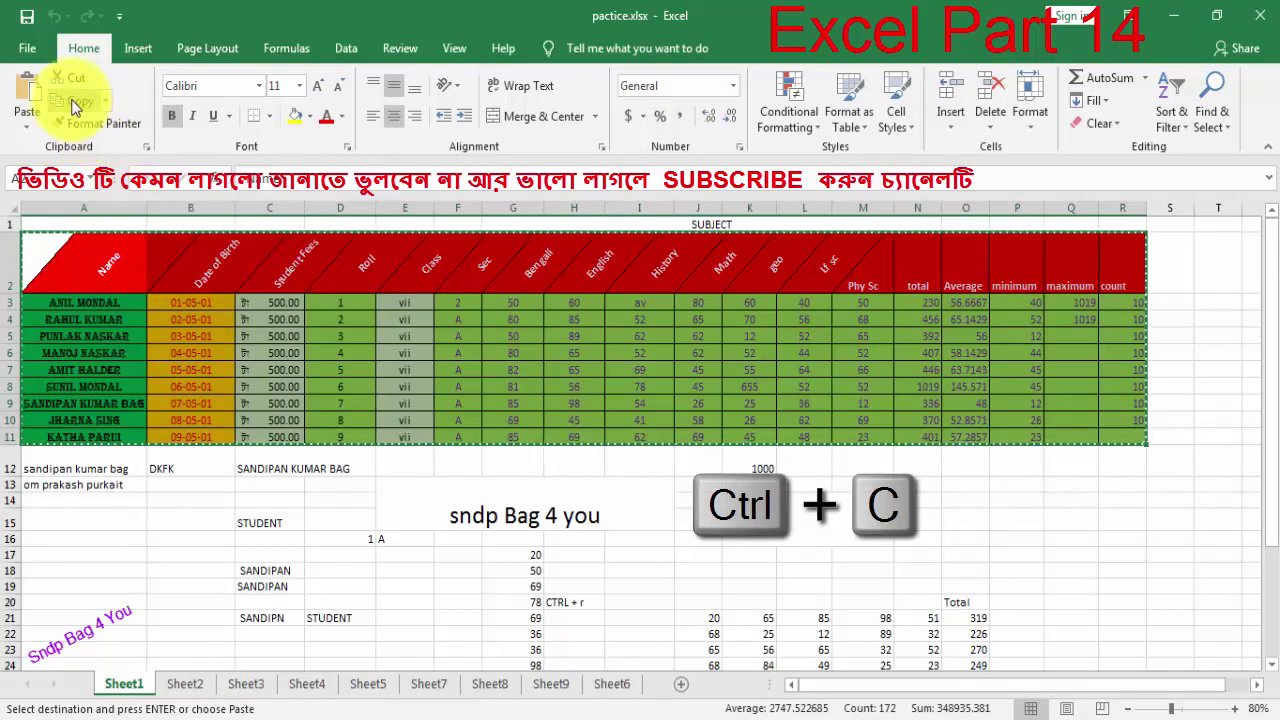
left_click(190, 684)
left_click_drag(55, 237, 290, 268)
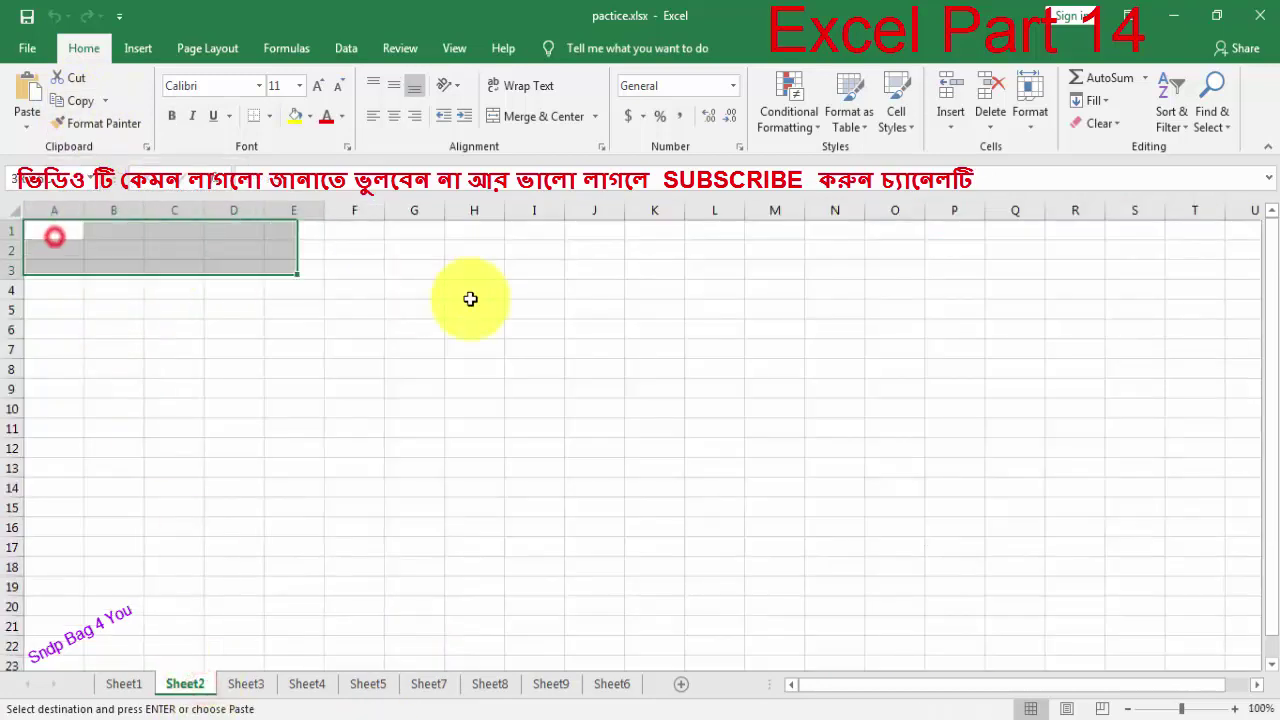
left_click_drag(470, 299, 949, 466)
left_click(35, 230)
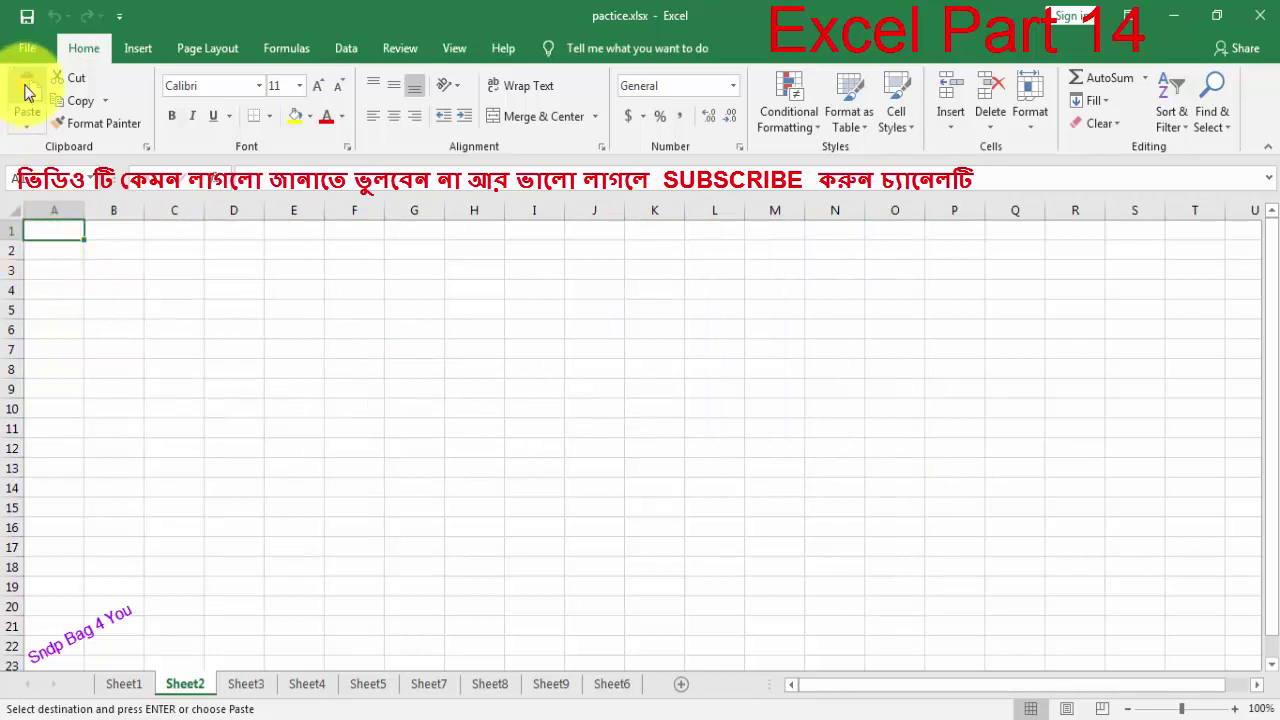
right_click(50, 233)
left_click(93, 330)
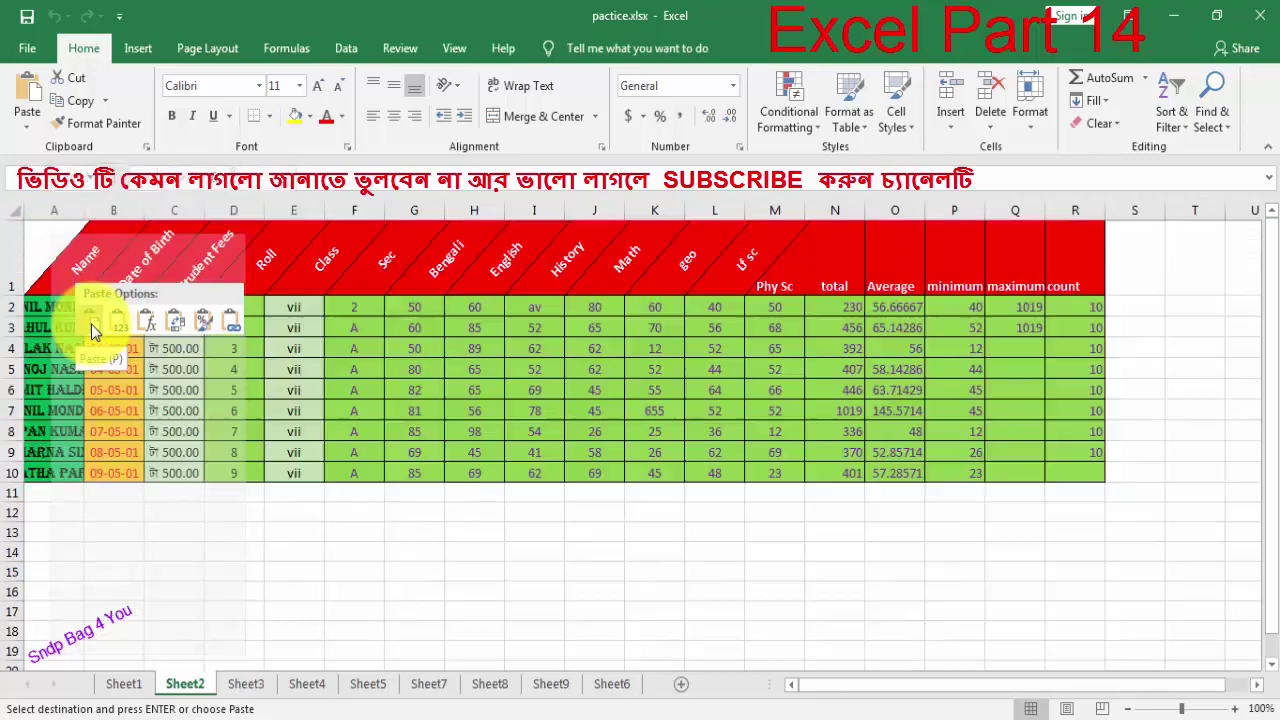
Go through the sheets from Sheet1 to Sheet5
left_click(140, 686)
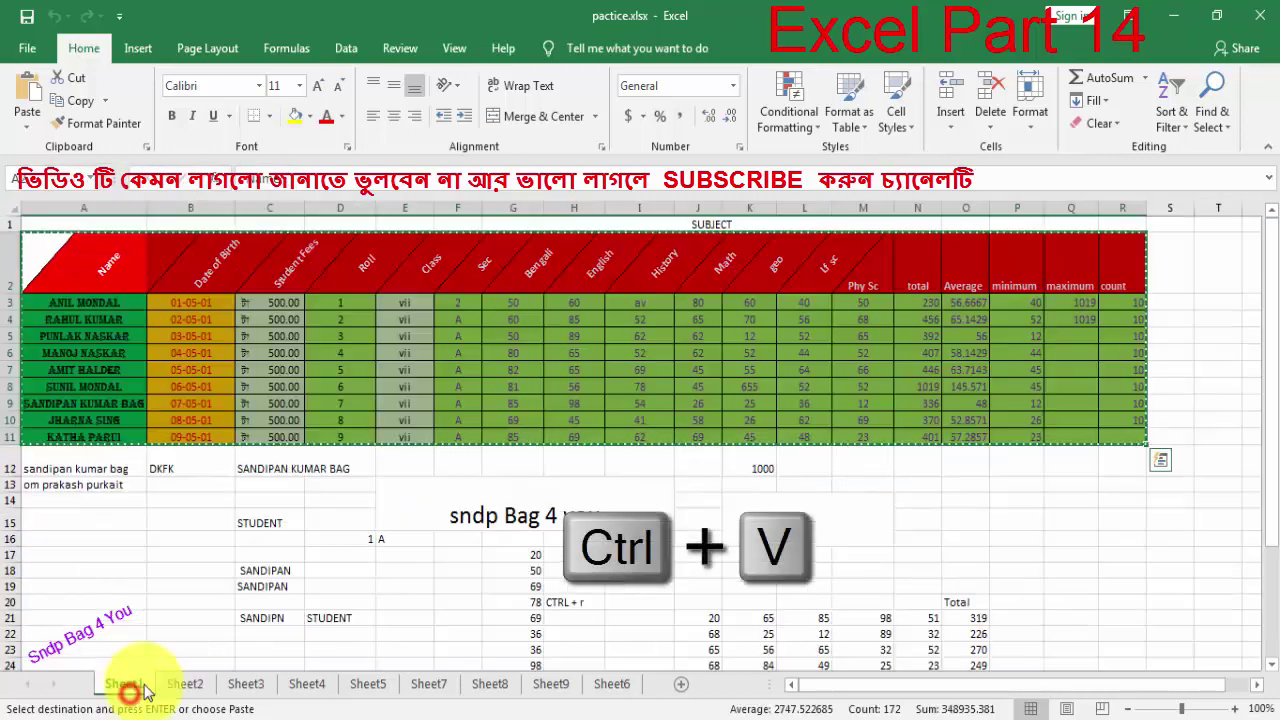
left_click(246, 686)
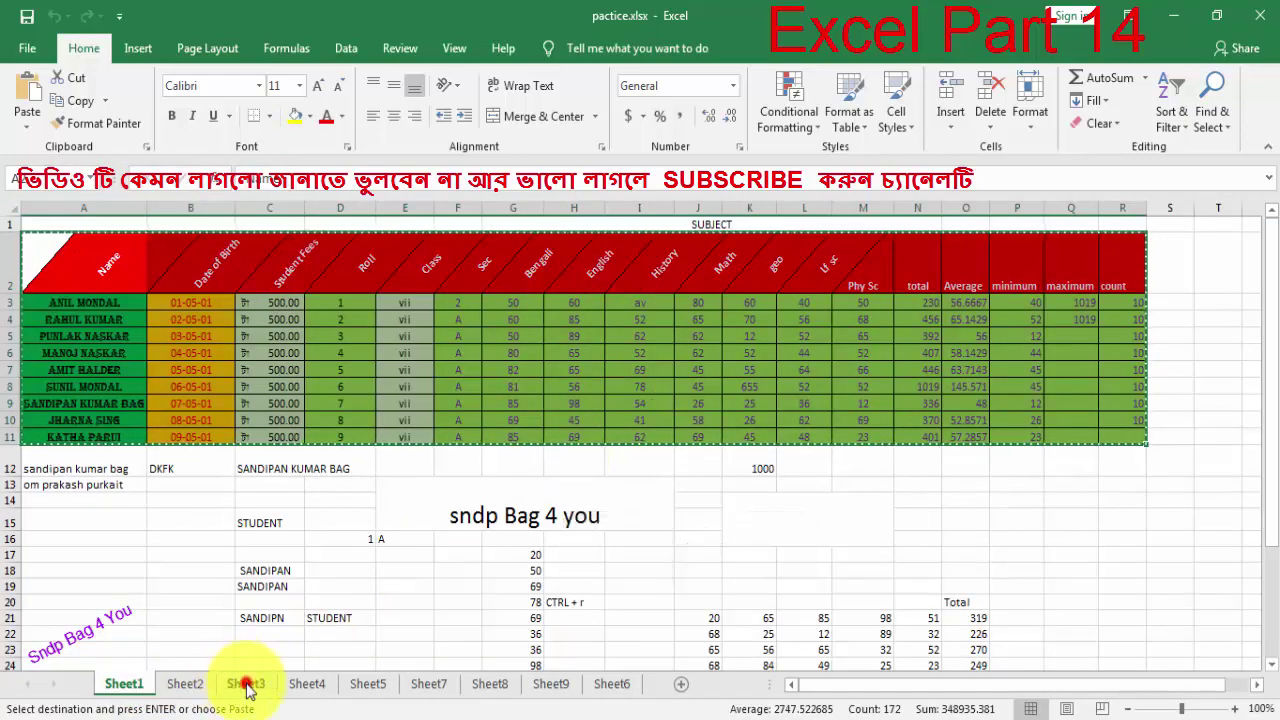
left_click(307, 686)
left_click(368, 686)
Visit Sheet7, then return to Sheet1 and select the student table A1:P11
left_click(429, 686)
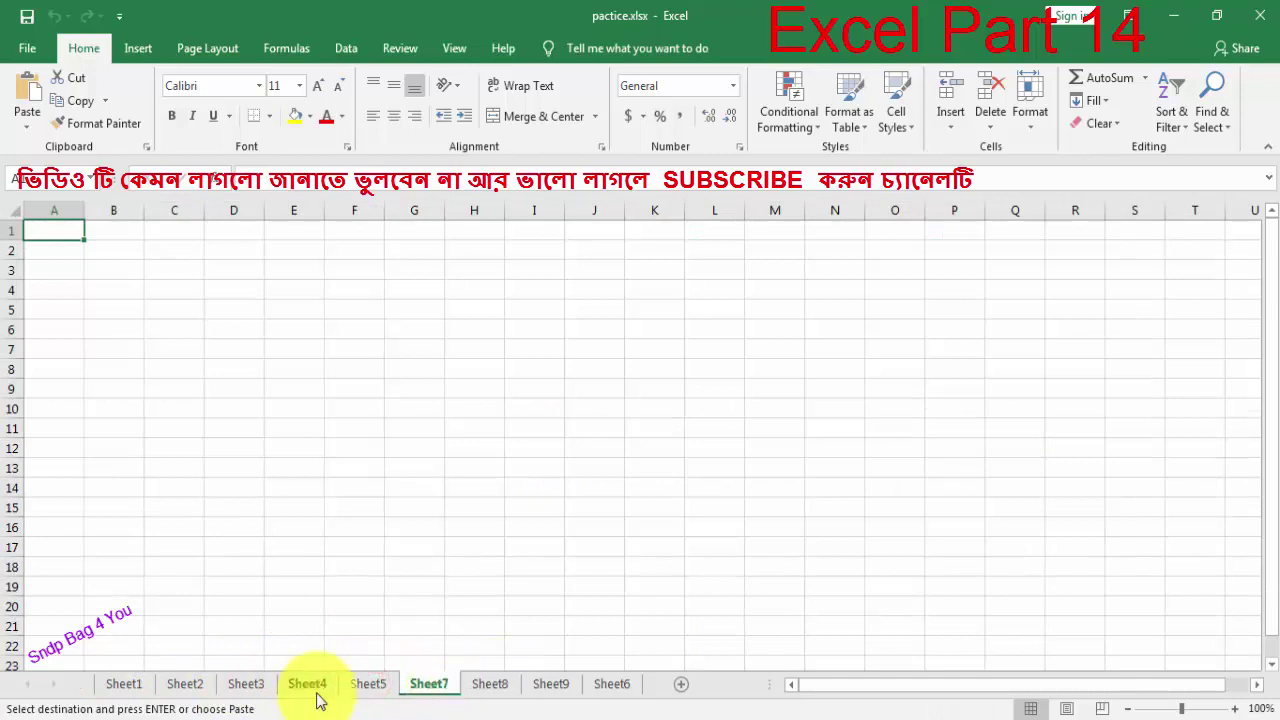
left_click(1100, 101)
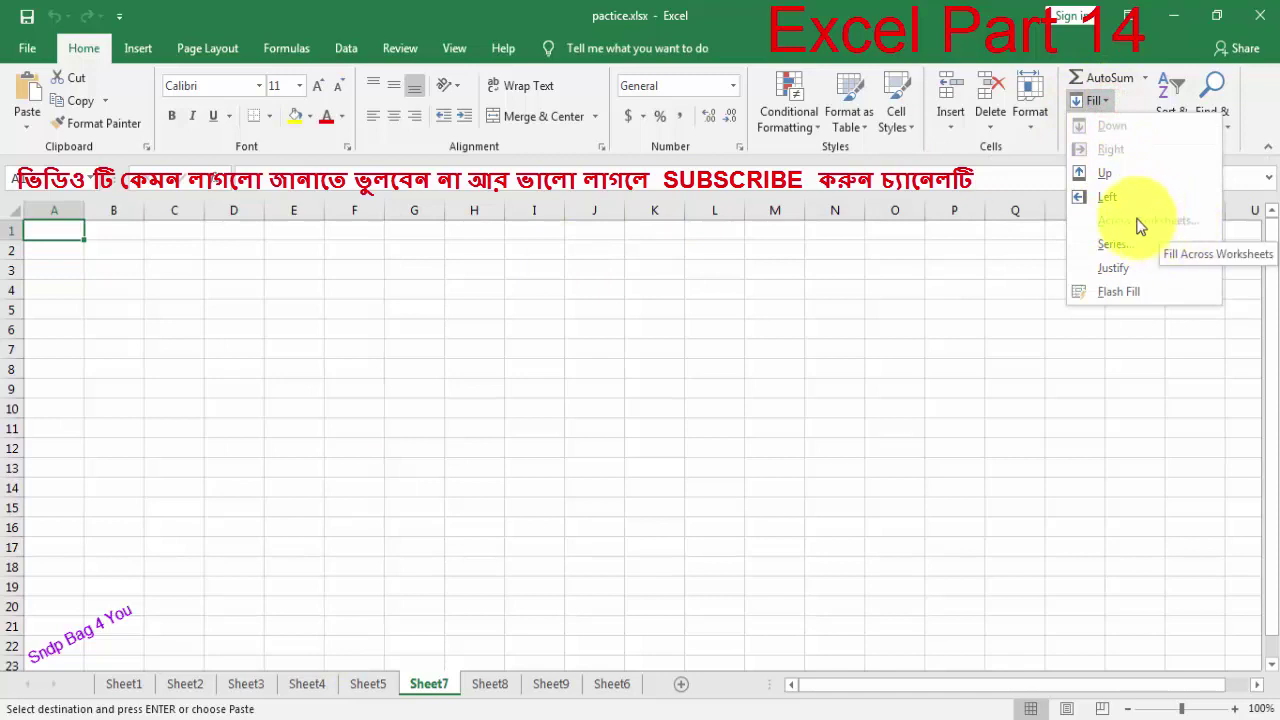
left_click(128, 686)
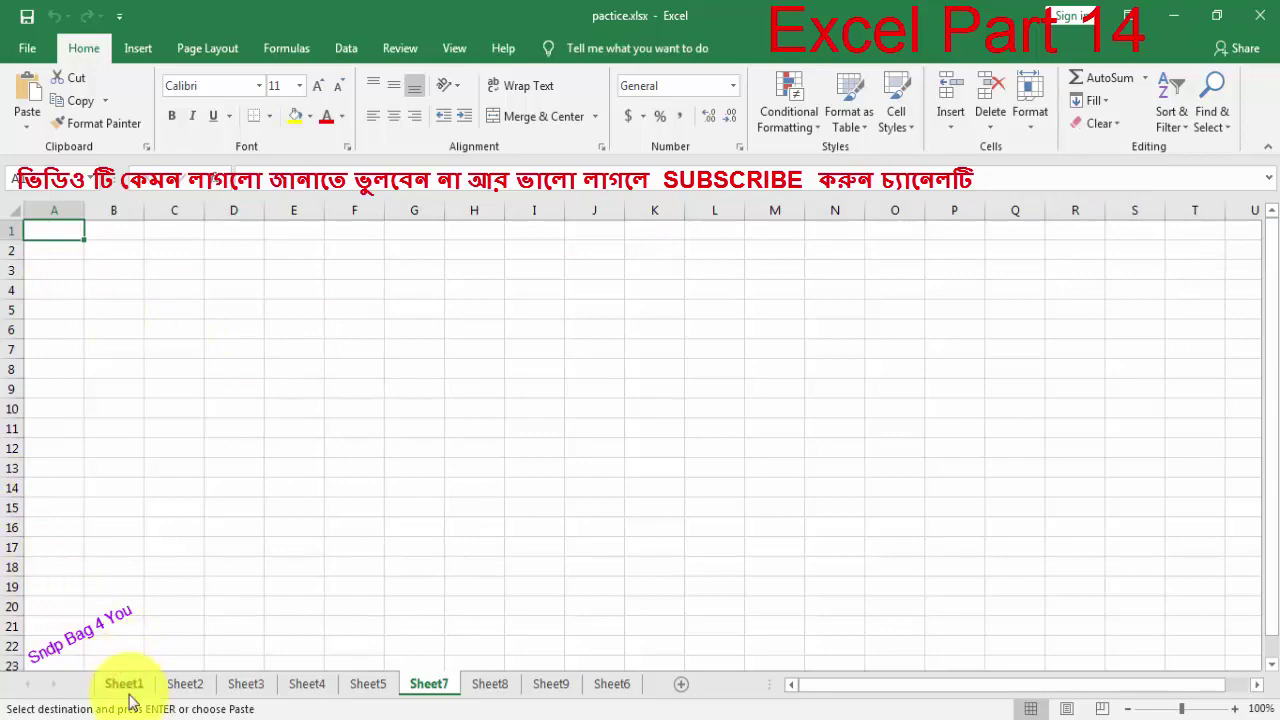
left_click(124, 684)
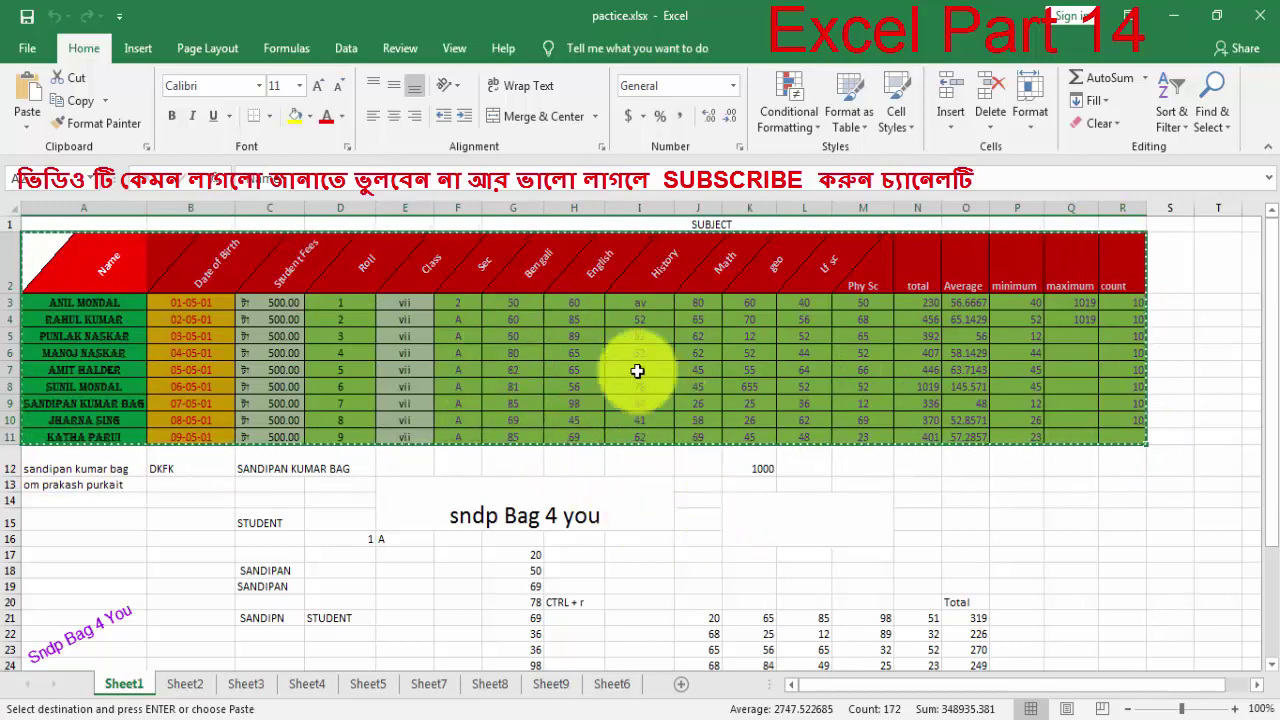
double_click(757, 508)
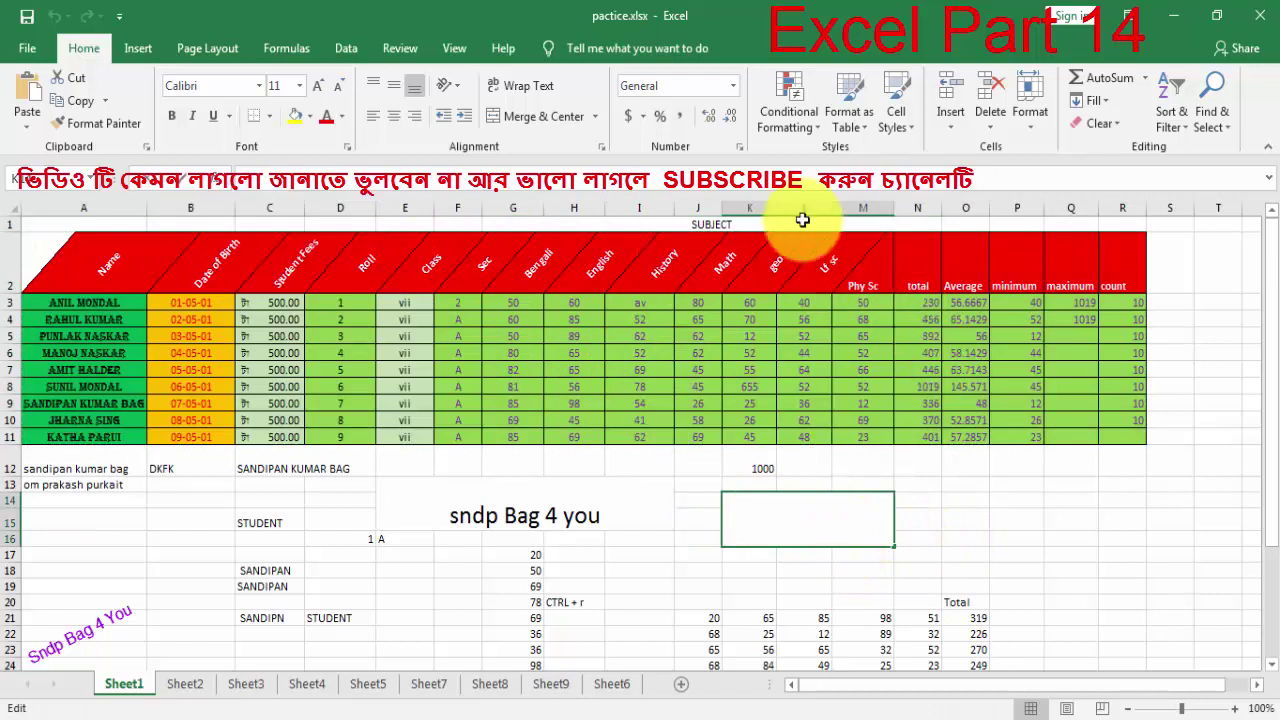
left_click(35, 242)
left_click_drag(135, 255, 1124, 436)
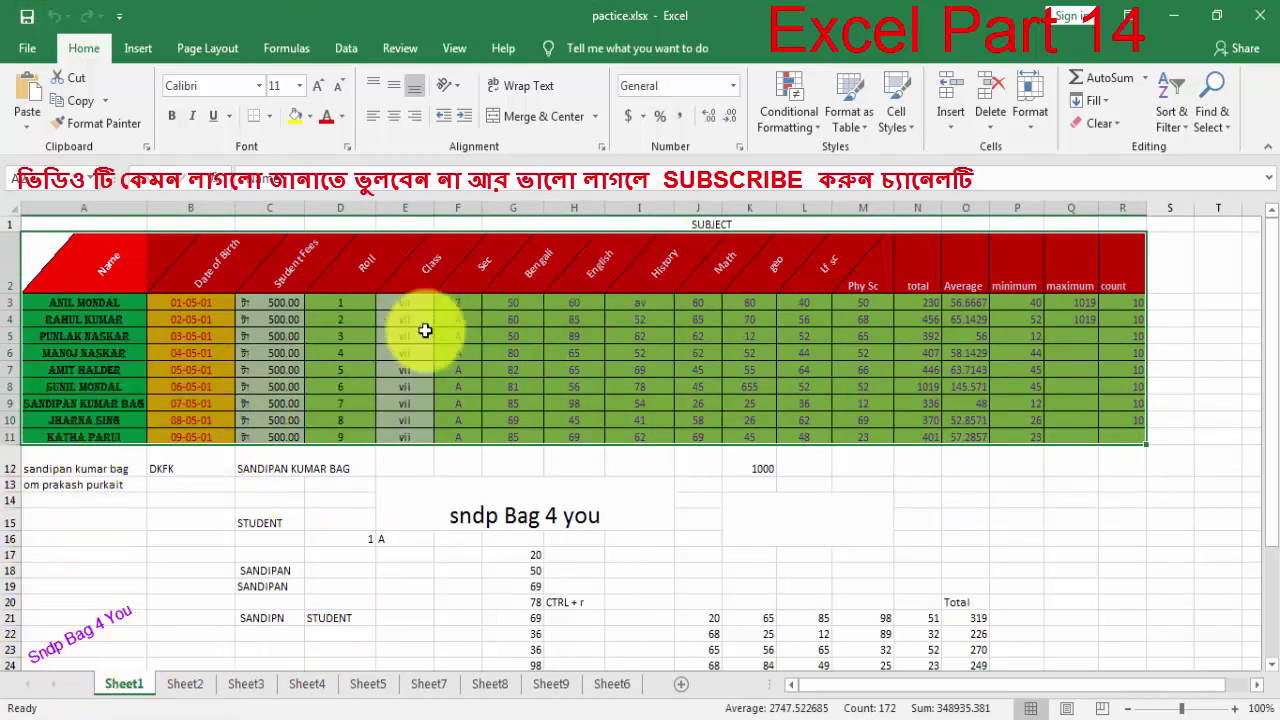
Ctrl-select Sheet3, Sheet5, Sheet7, Sheet8, Sheet9 and Sheet6 to group them with Sheet1
key("ctrl")
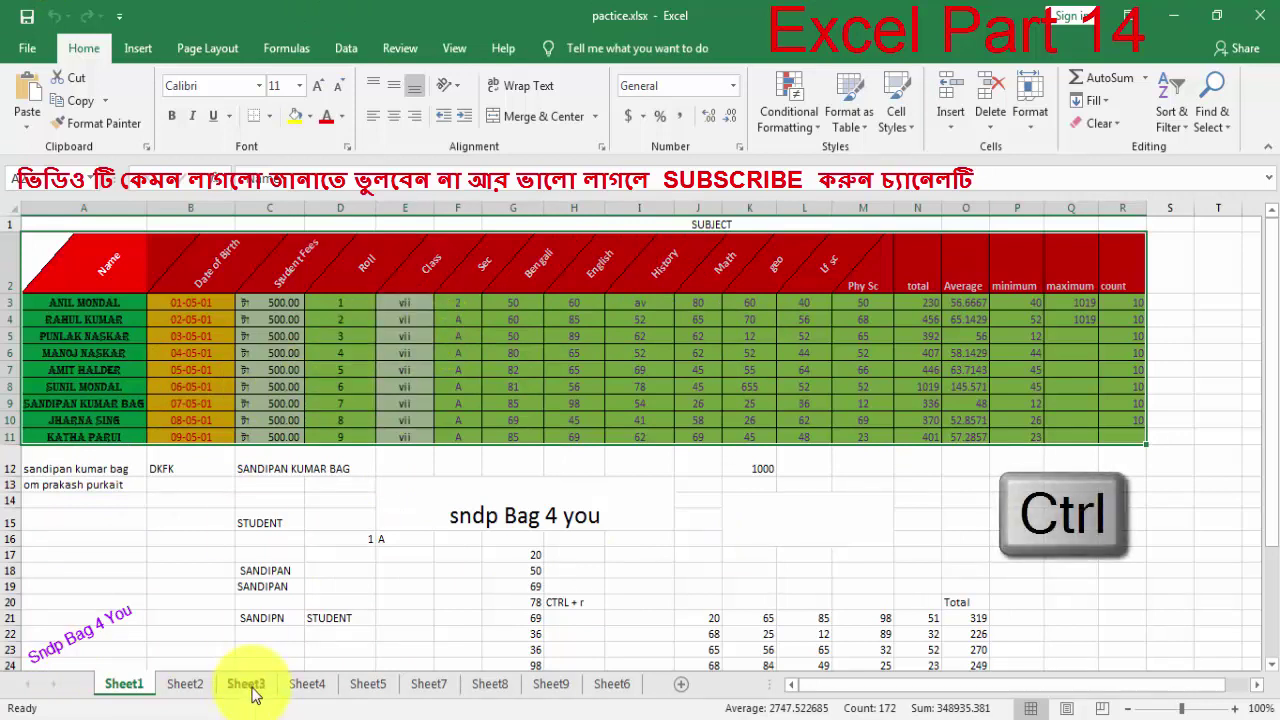
key("ctrl+q")
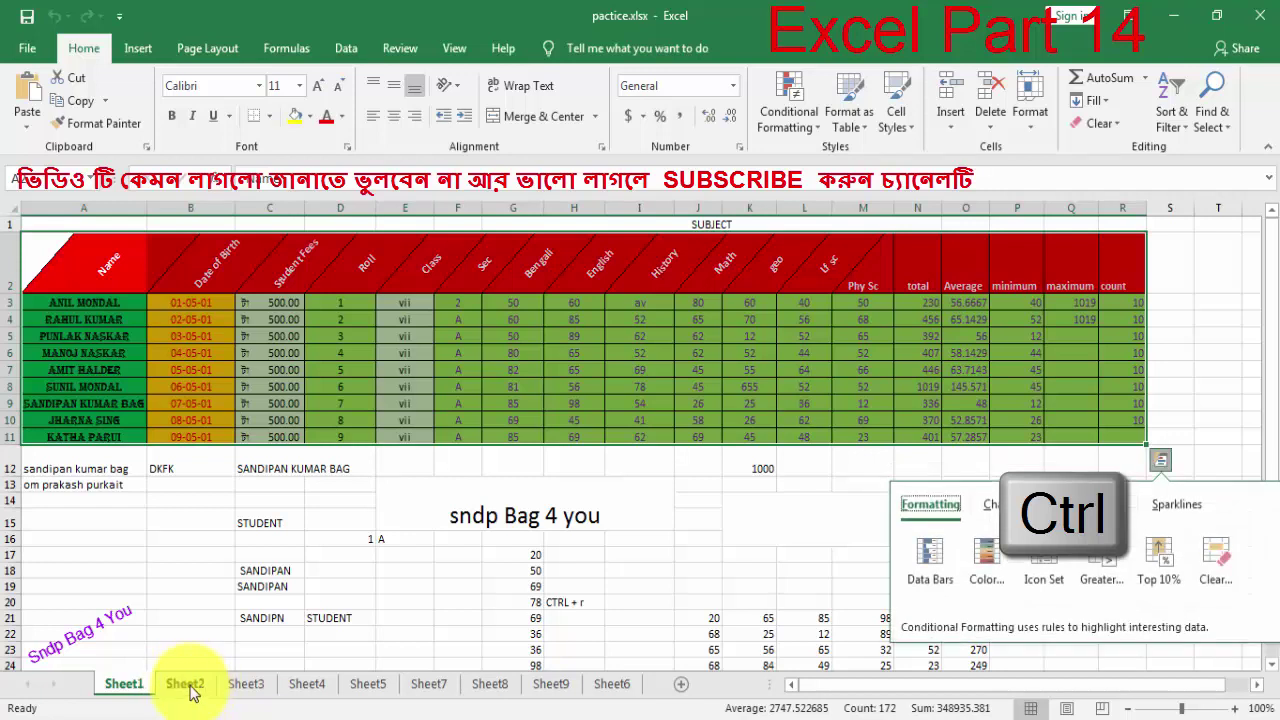
left_click(246, 686, "ctrl")
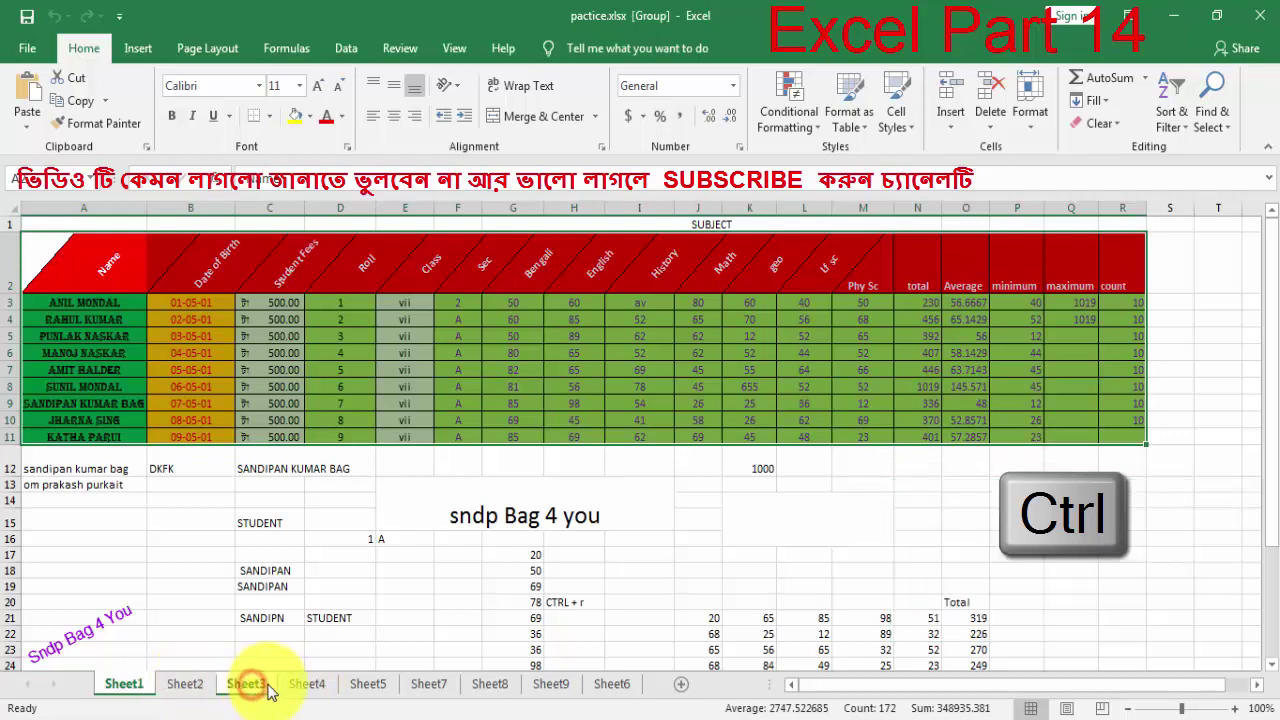
left_click(374, 688, "ctrl")
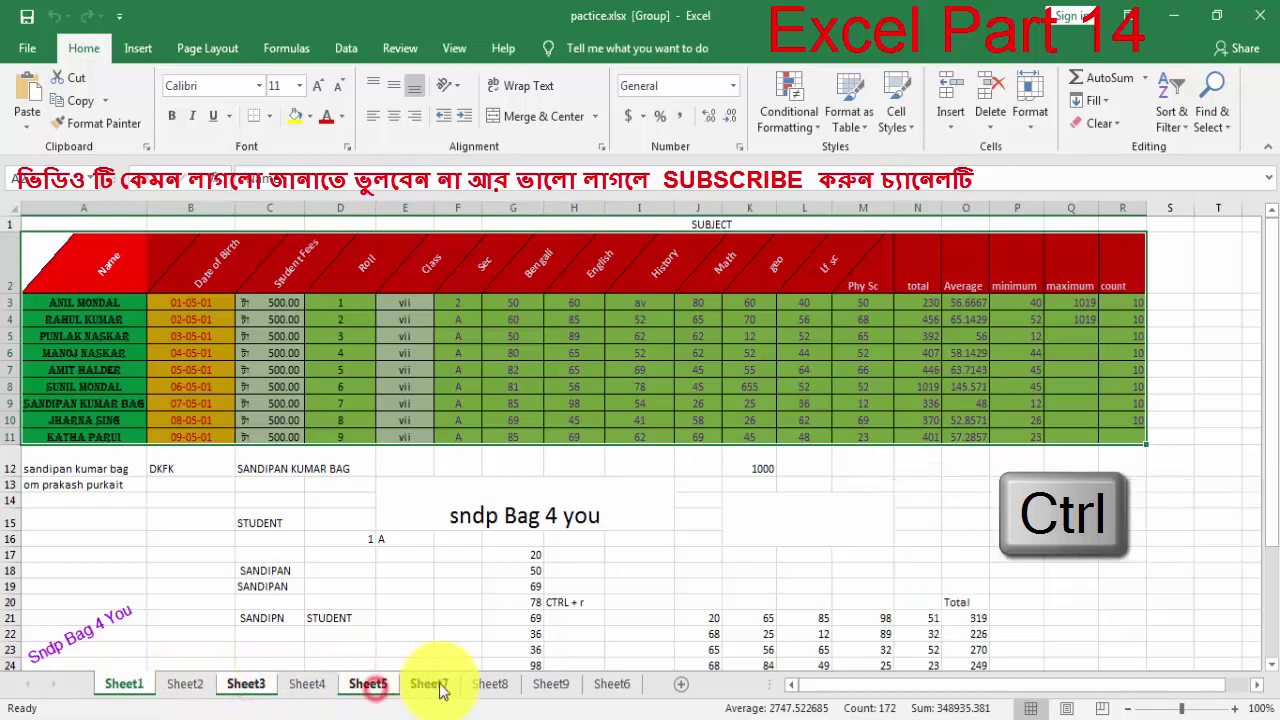
left_click(429, 685, "ctrl")
left_click(490, 685, "ctrl")
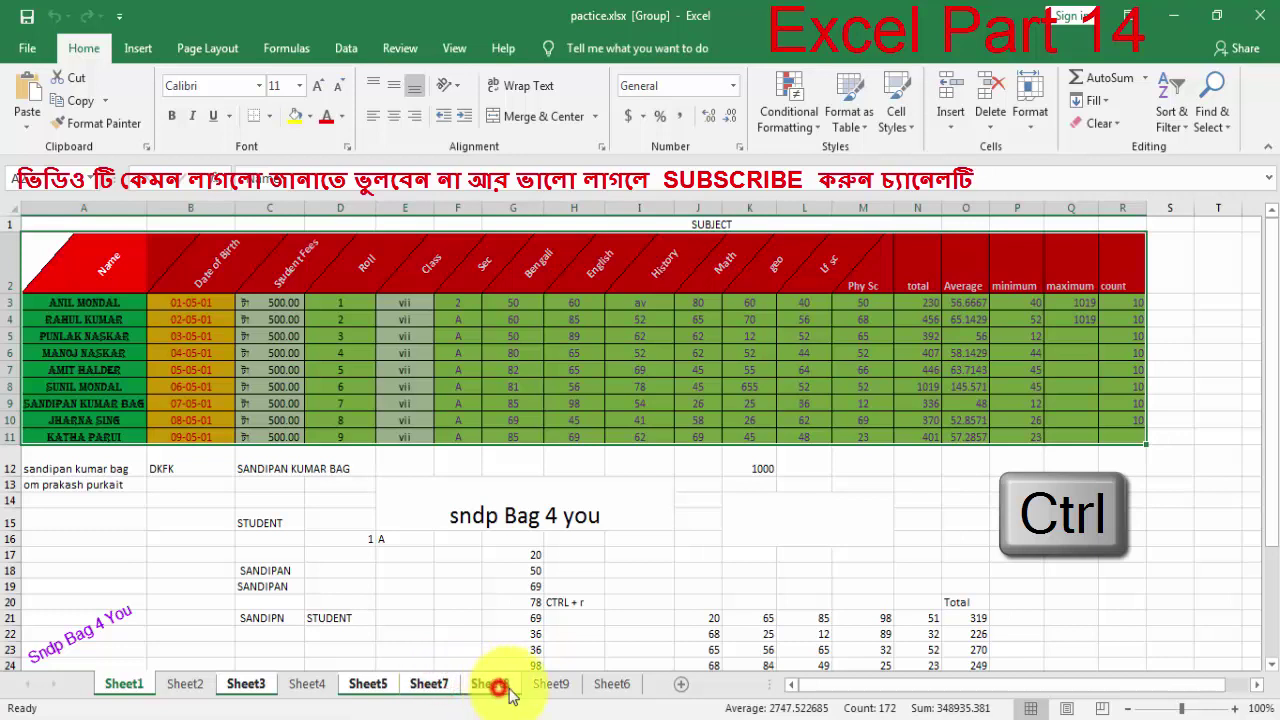
left_click(550, 685, "ctrl")
left_click(612, 685, "ctrl")
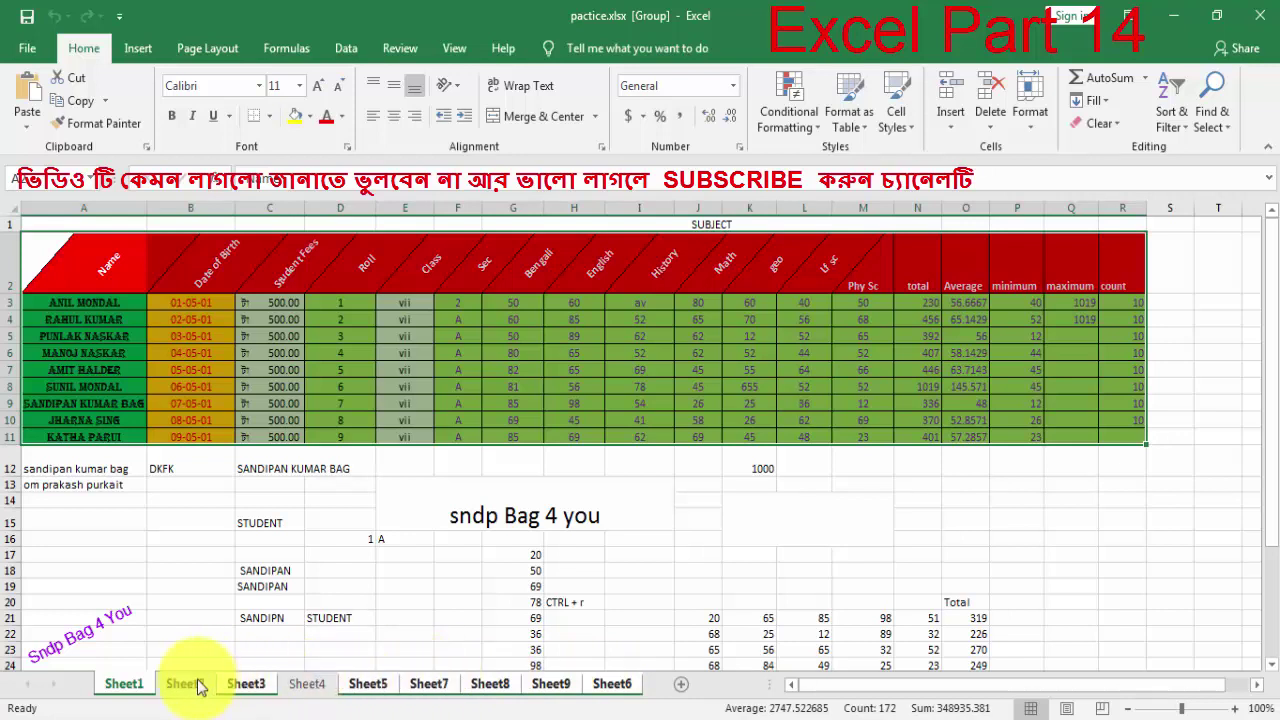
Fill the selected table Across Worksheets using the All option
left_click(1109, 101)
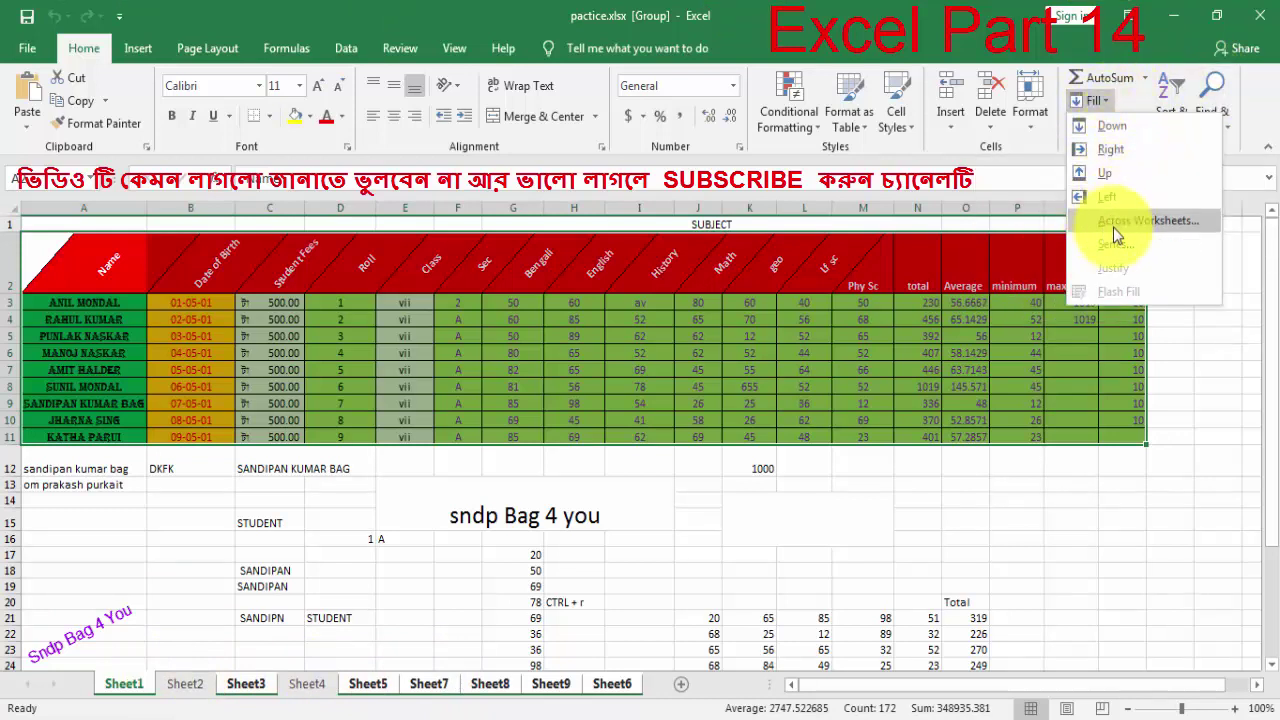
left_click(1149, 221)
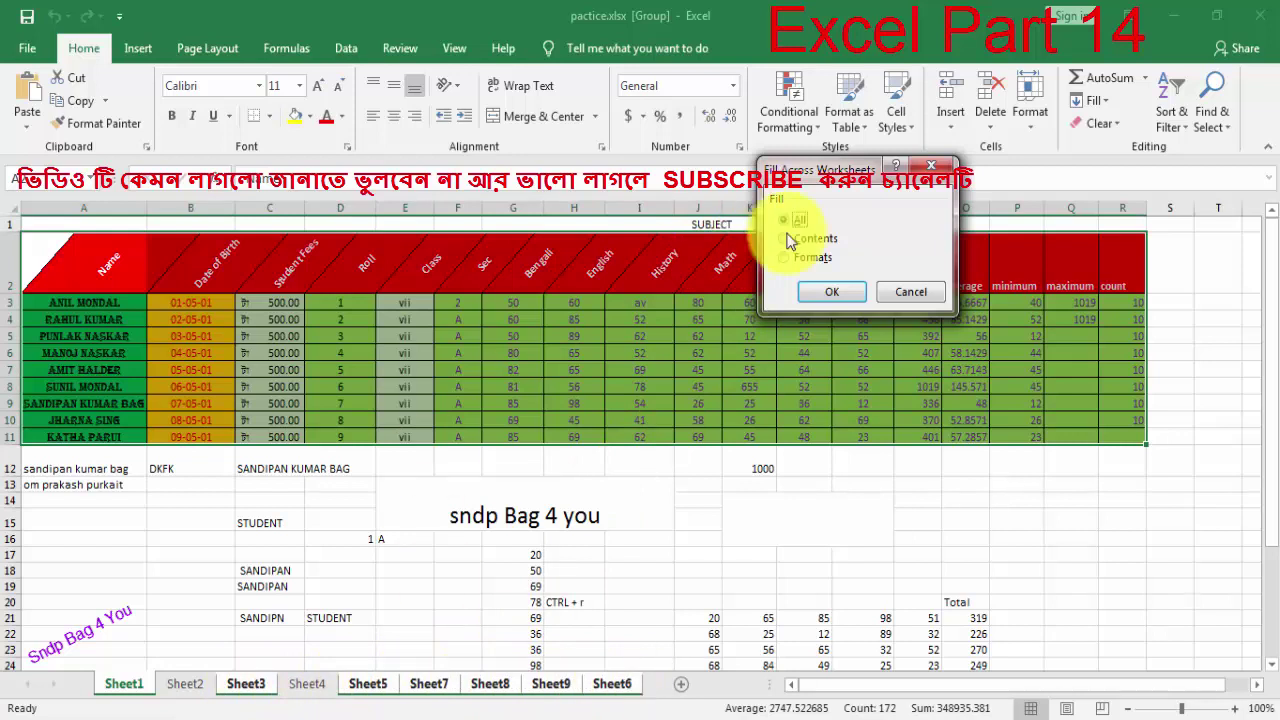
left_click(828, 291)
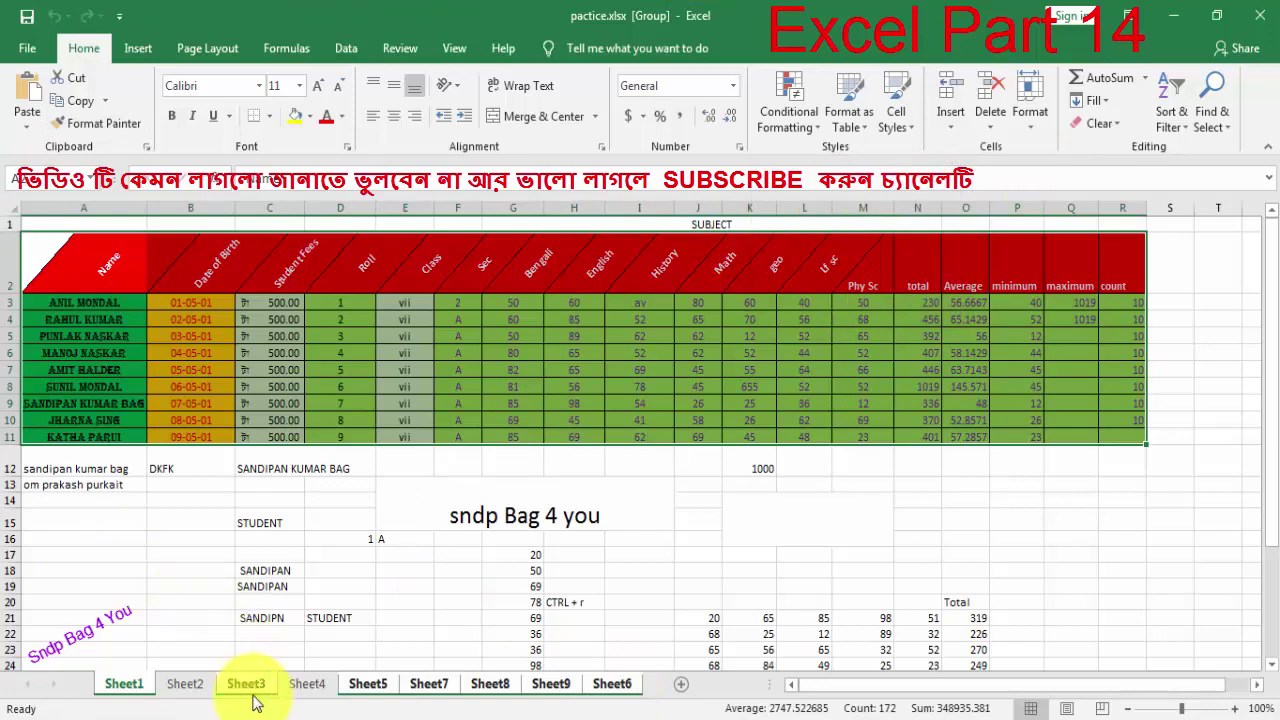
Check the copied table on Sheet5, Sheet7, Sheet8, Sheet9 and Sheet6, then deselect it
left_click(368, 684)
left_click(429, 684)
left_click(490, 684)
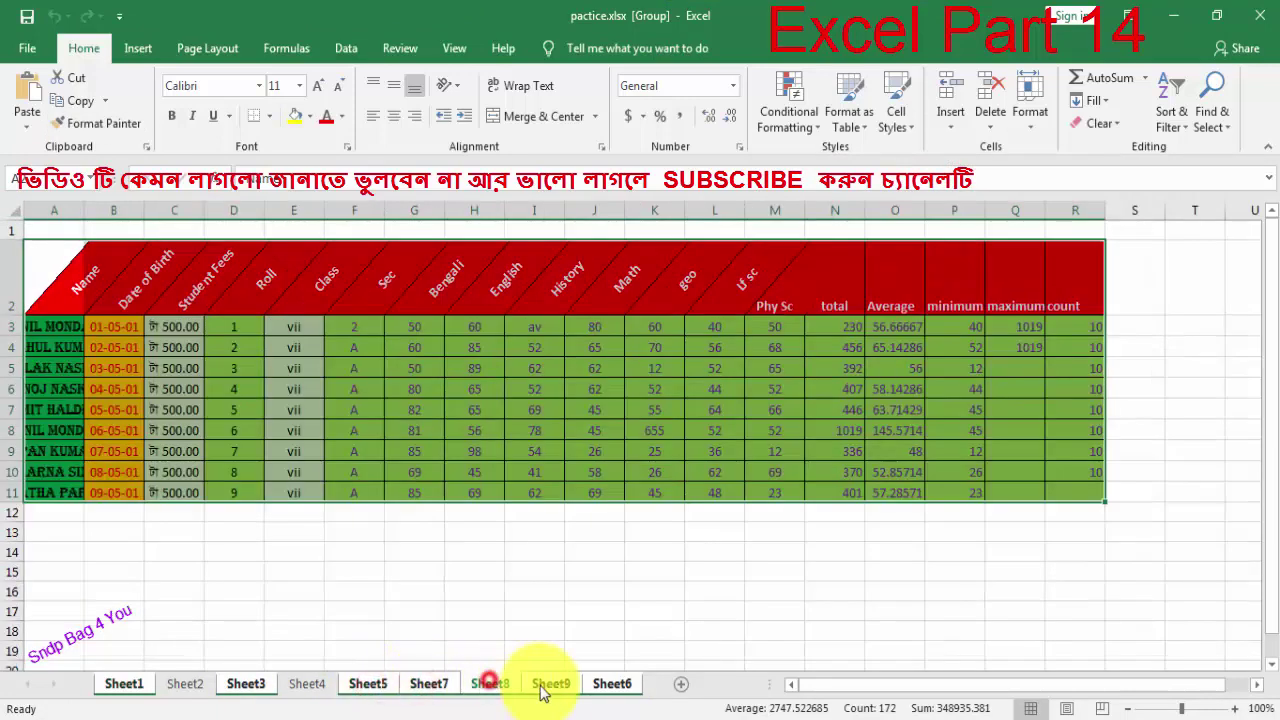
left_click(551, 684)
left_click(612, 684)
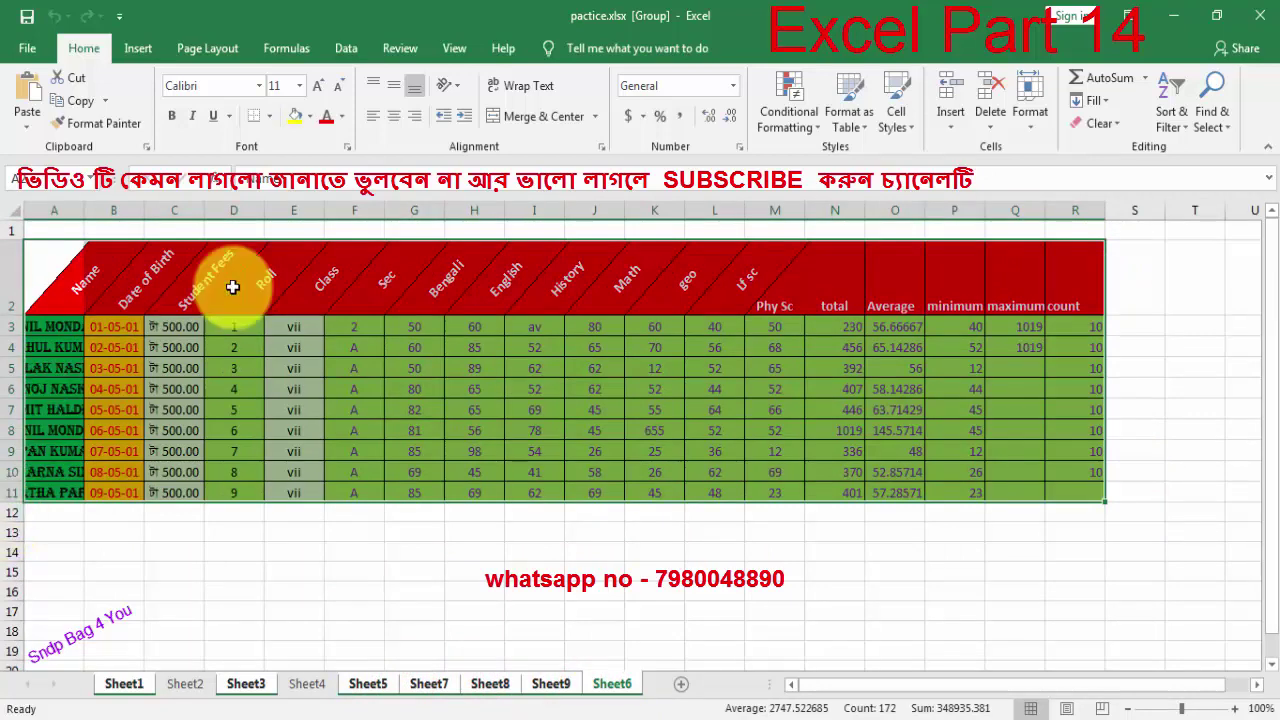
left_click(279, 346)
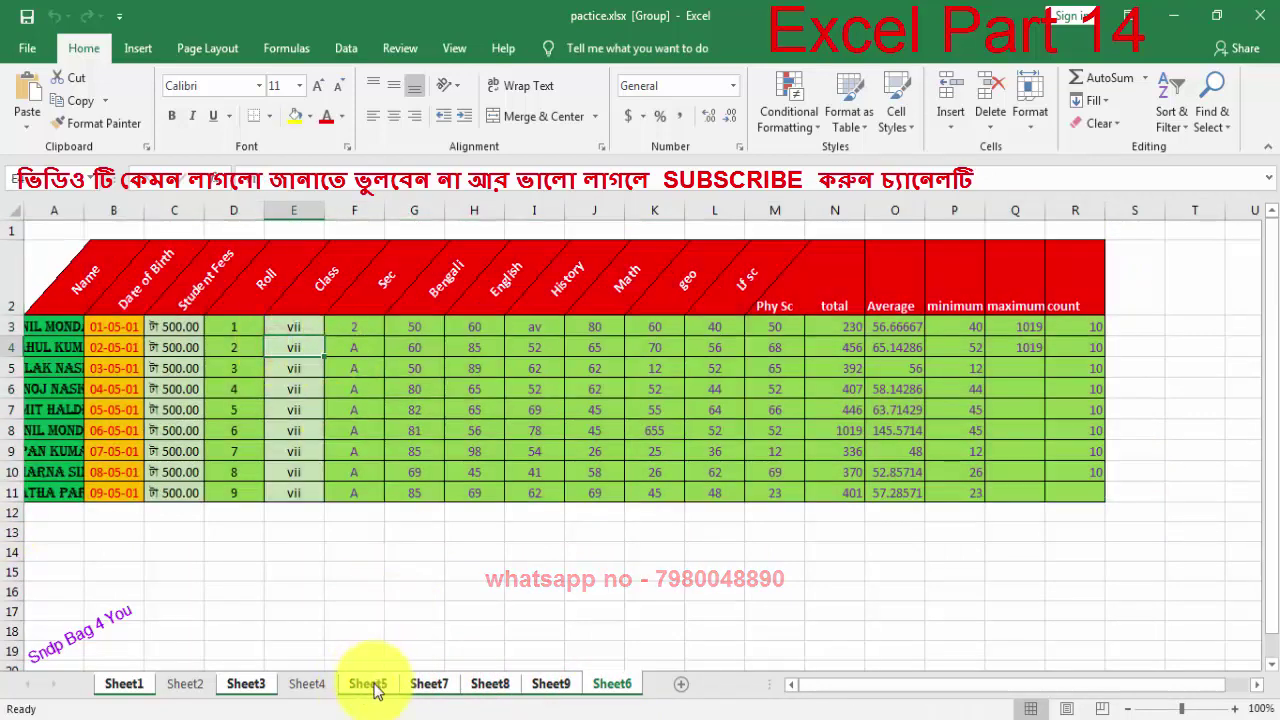
Ungroup the sheets, then view Sheet4 and return to Sheet1
right_click(376, 689)
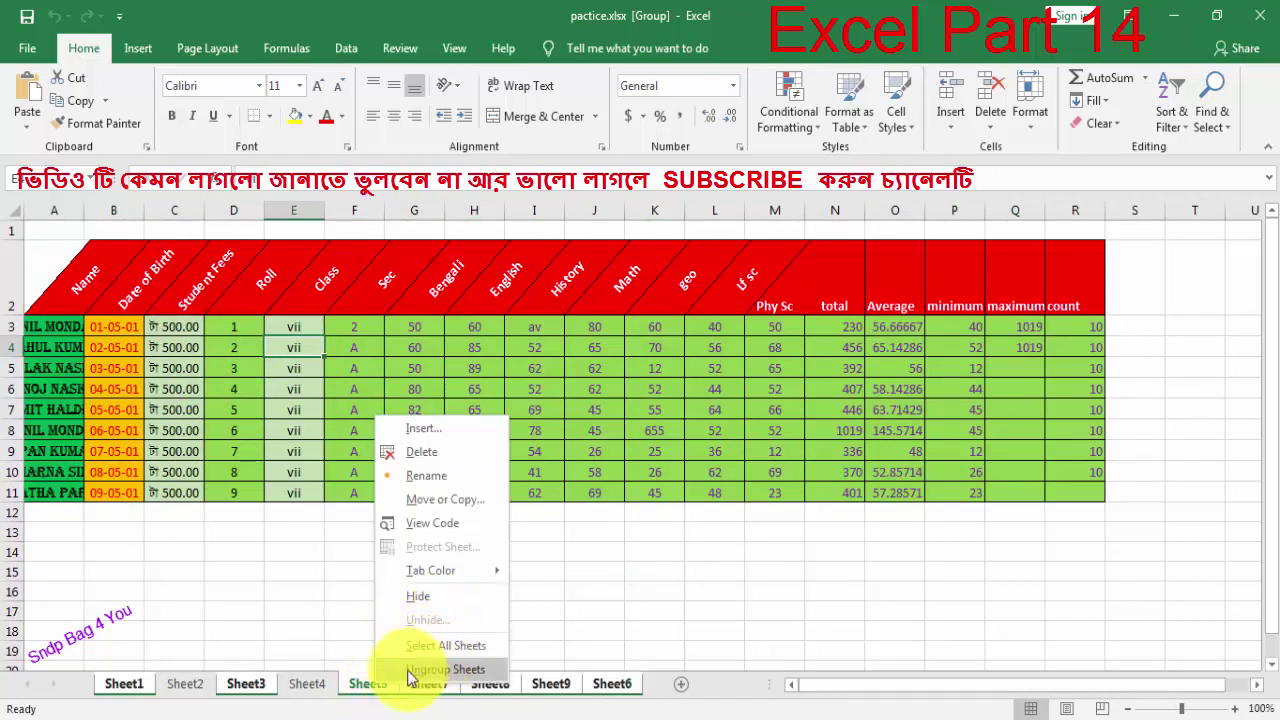
left_click(460, 670)
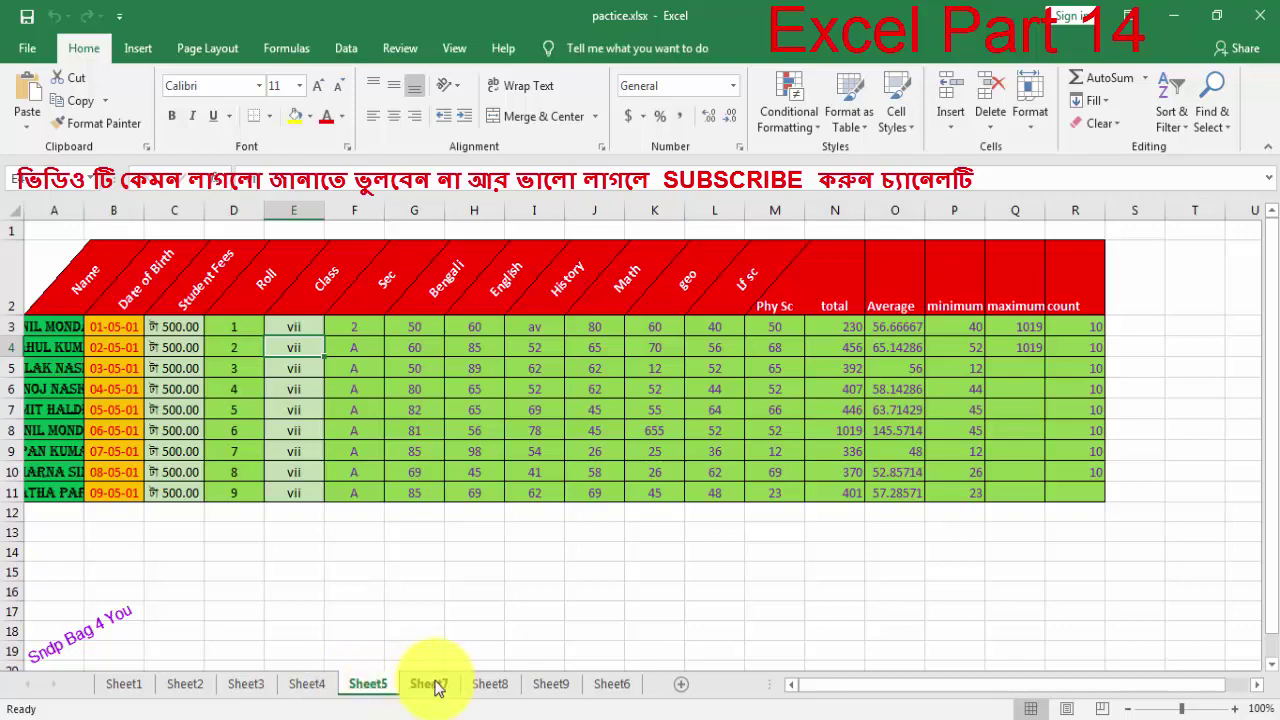
left_click(308, 684)
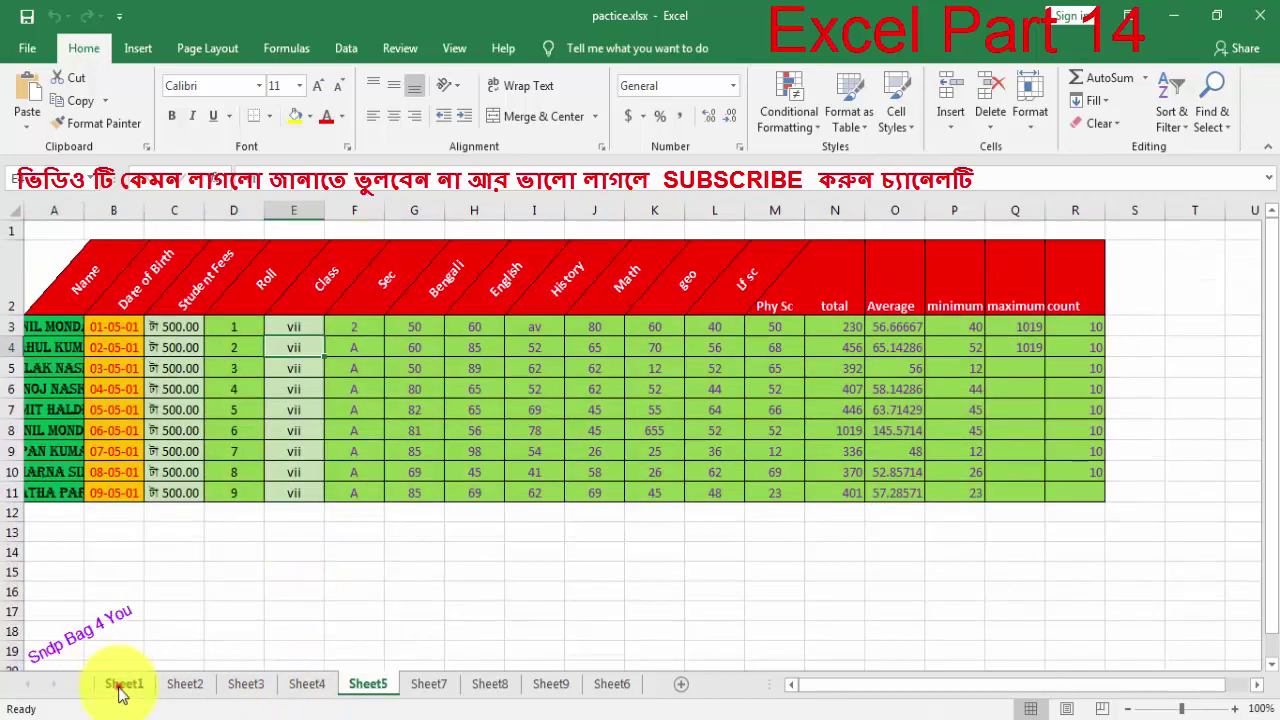
left_click(120, 686)
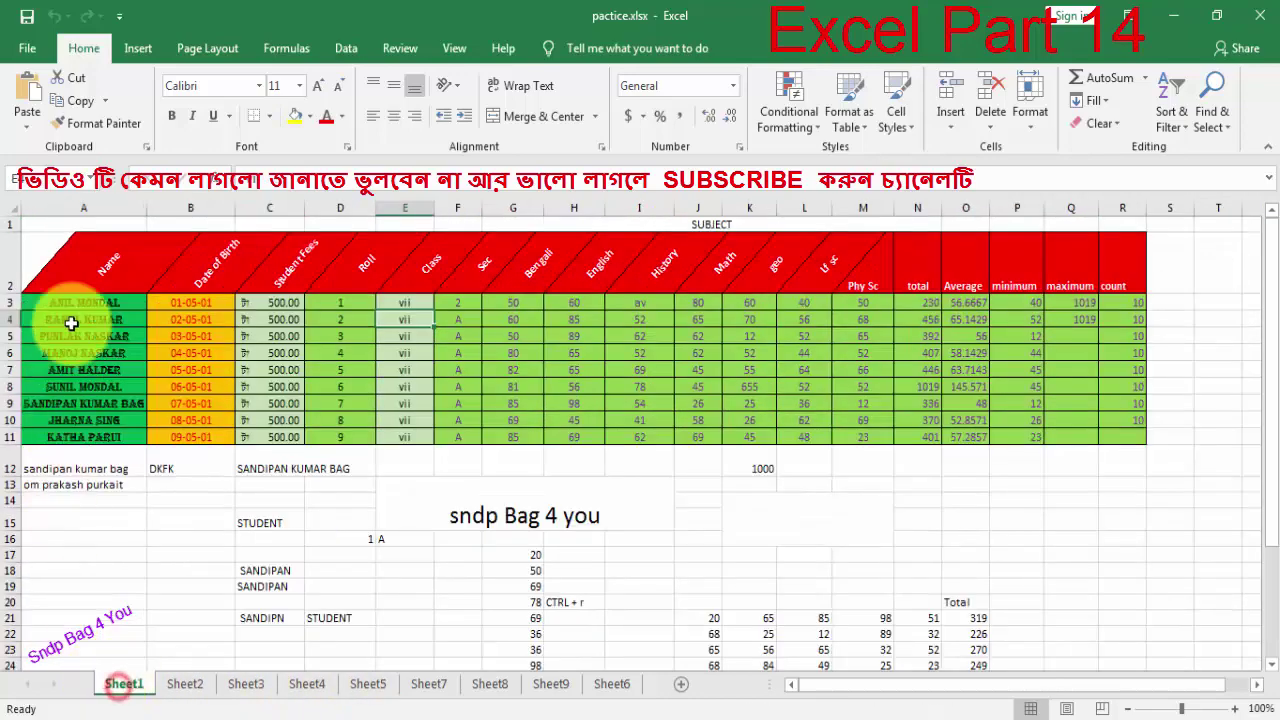
On Sheet5, delete the contents of A2:R11, keeping its fills and borders
left_click(628, 695)
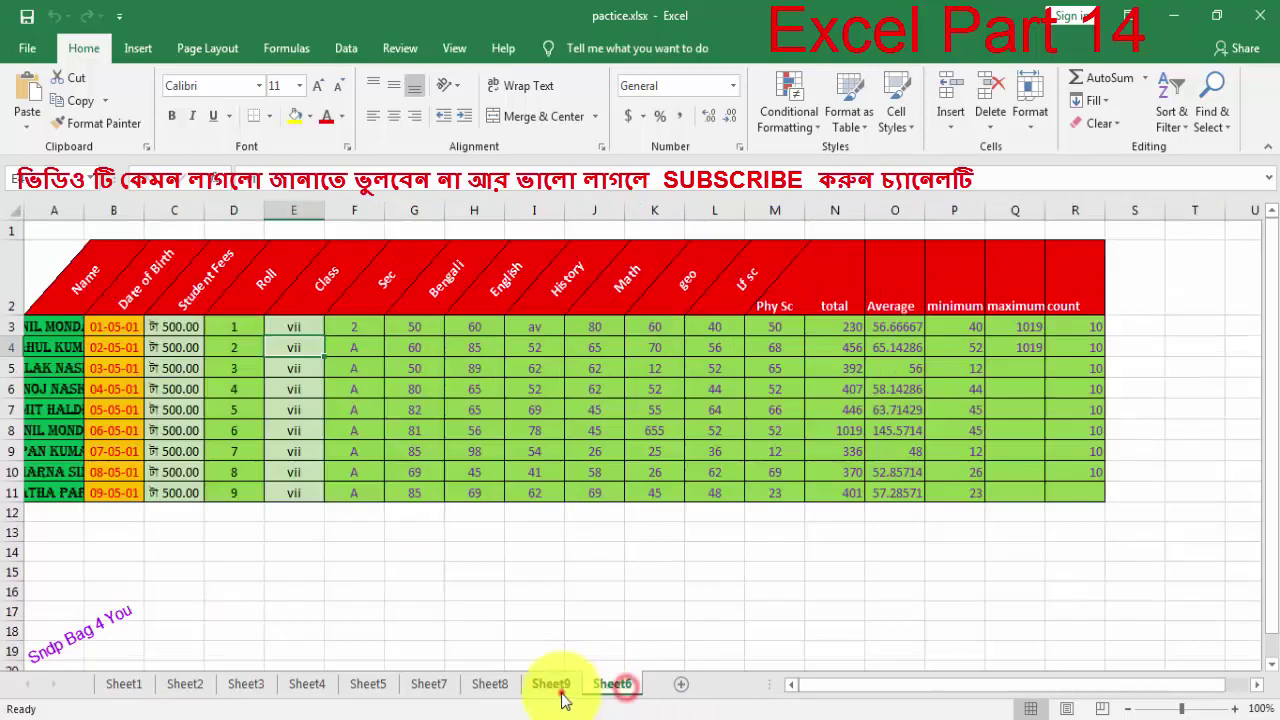
left_click(368, 688)
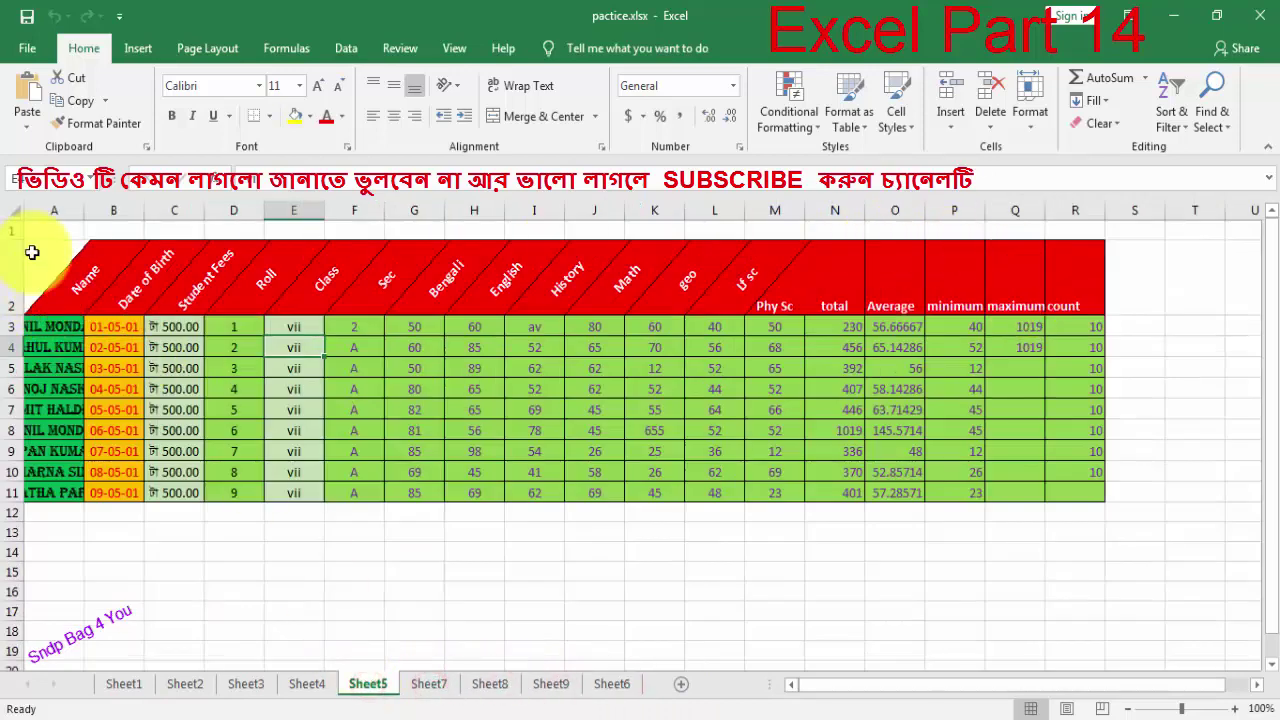
left_click_drag(32, 252, 1076, 491)
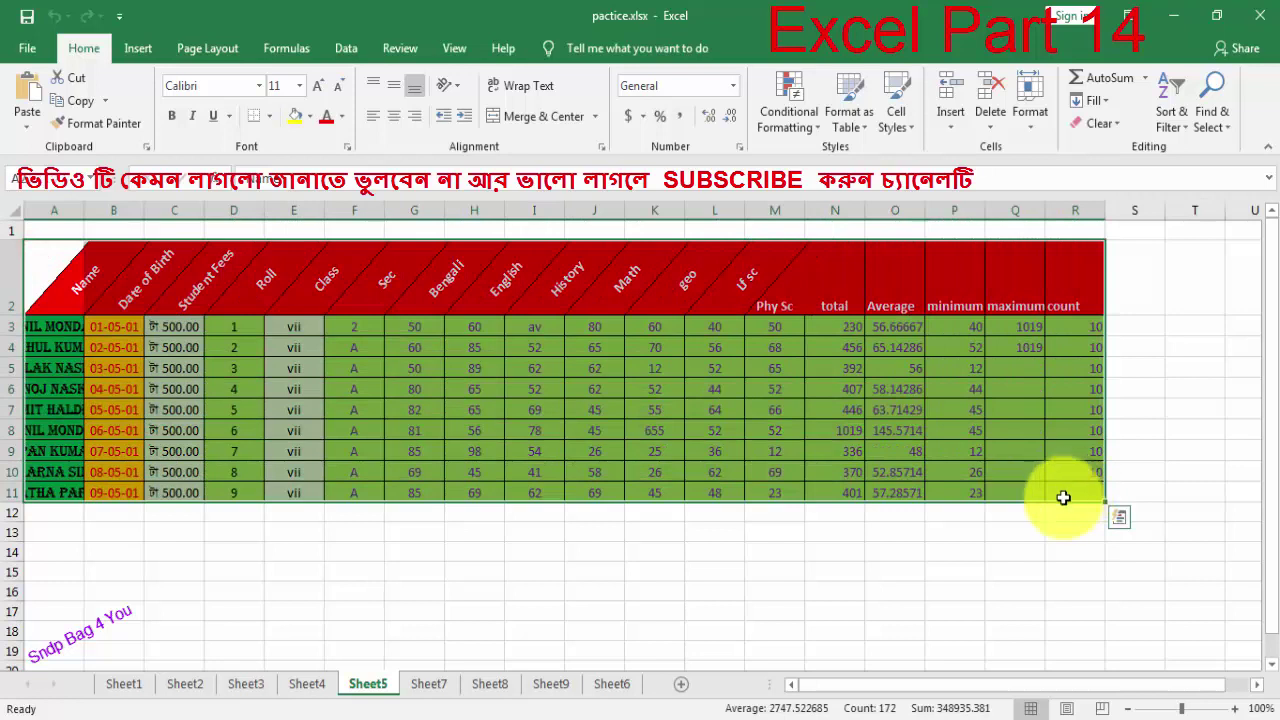
key("Delete")
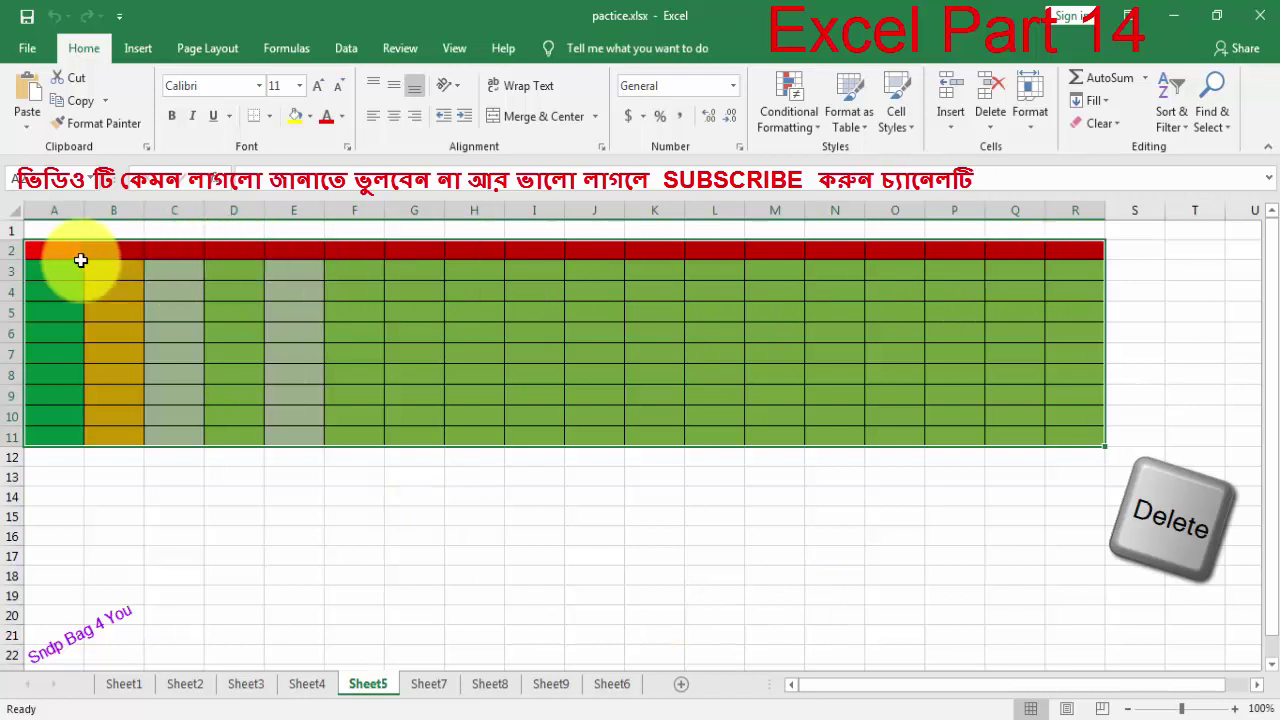
Enter test text in A5 and 'kji' in C2 on Sheet5, then select A2:R11
left_click(40, 315)
type("HJKJKK")
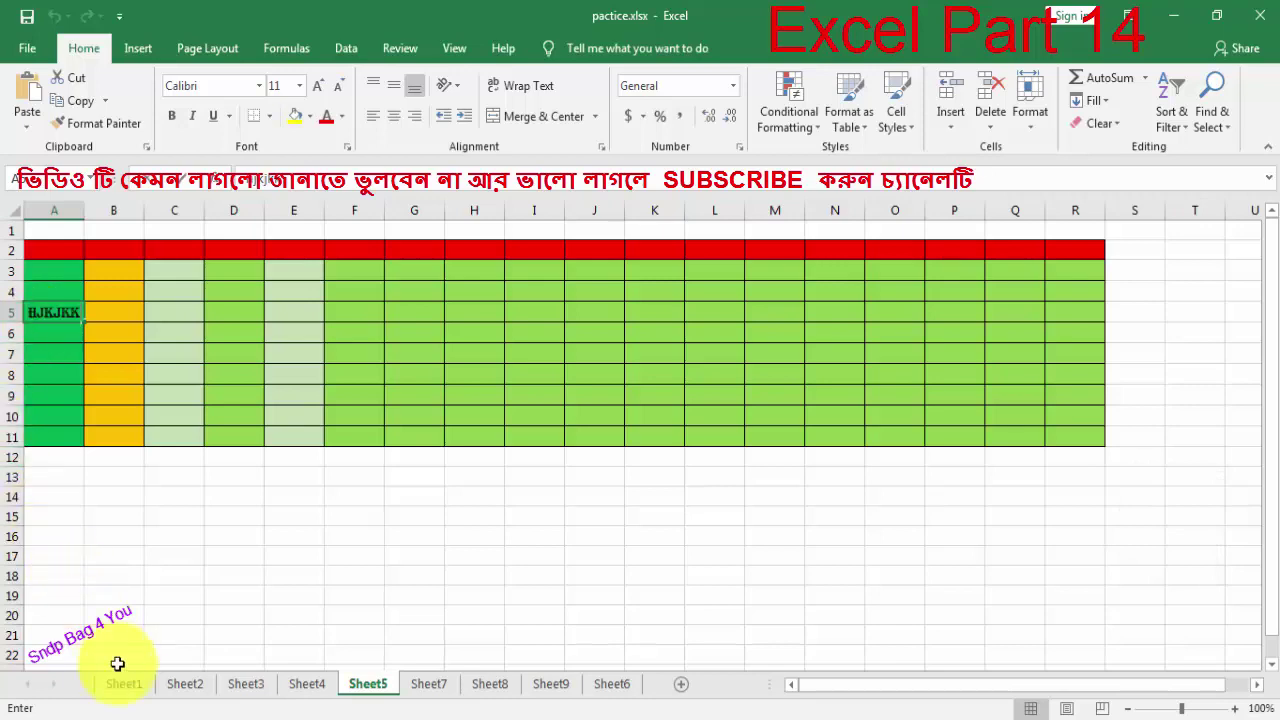
left_click(124, 683)
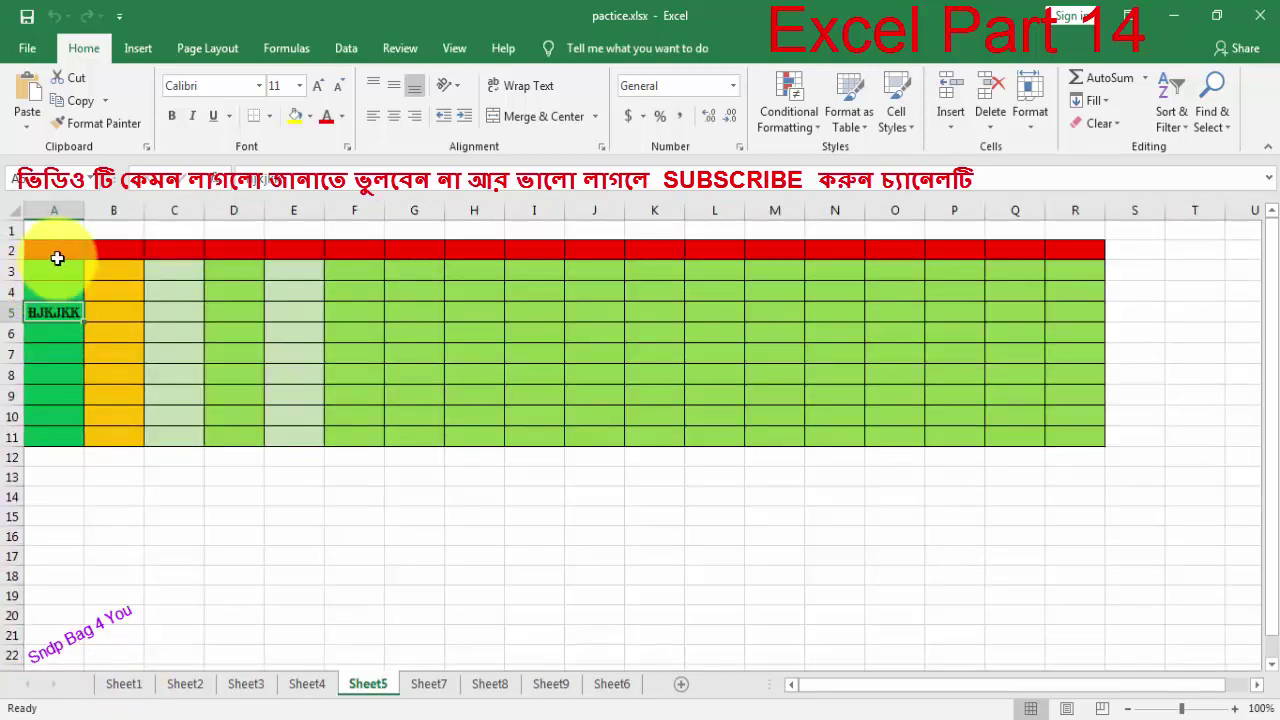
left_click(165, 252)
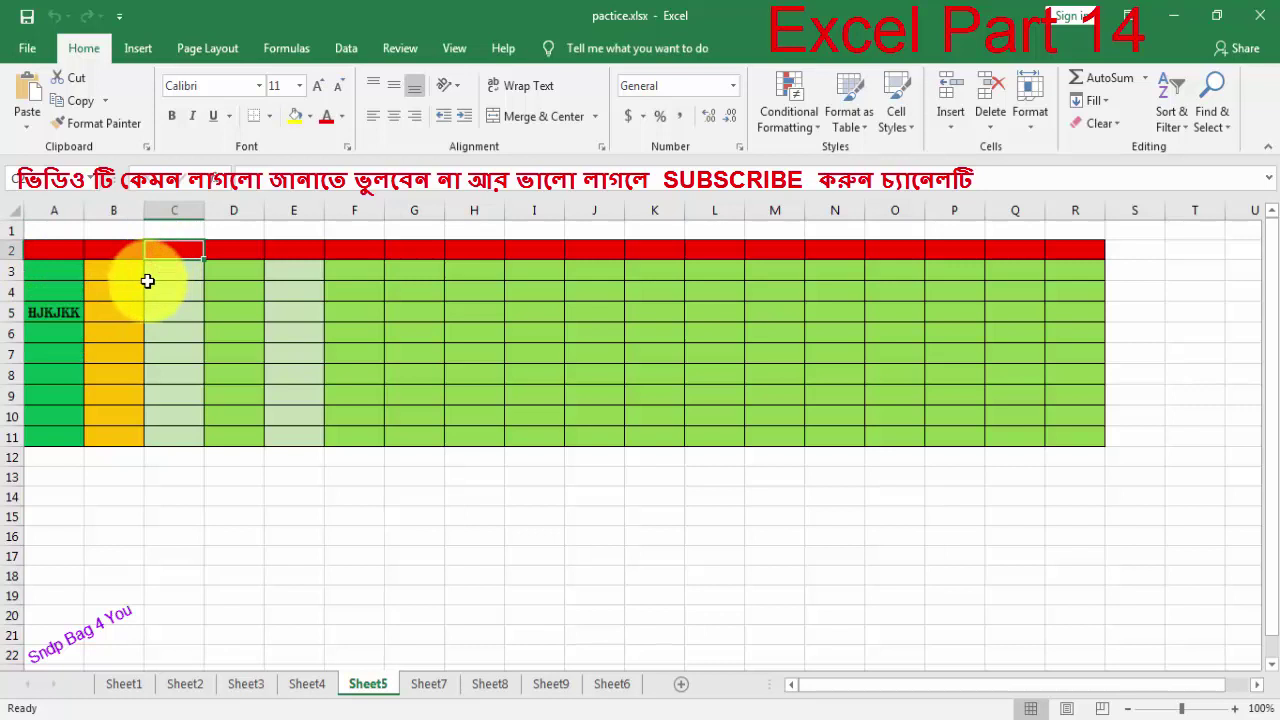
type("kj")
left_click_drag(300, 292, 318, 312)
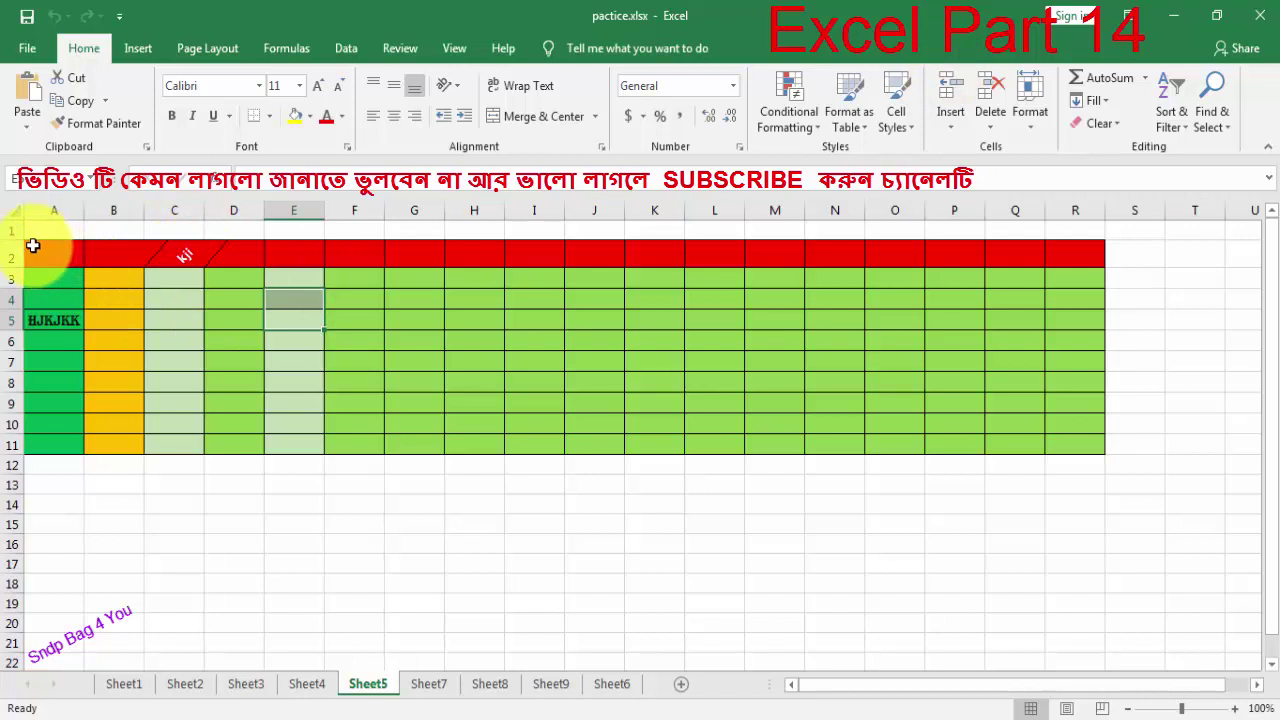
mouse_move(33, 250)
left_mouse_down()
mouse_move(1120, 451)
mouse_move(1074, 449)
left_mouse_up()
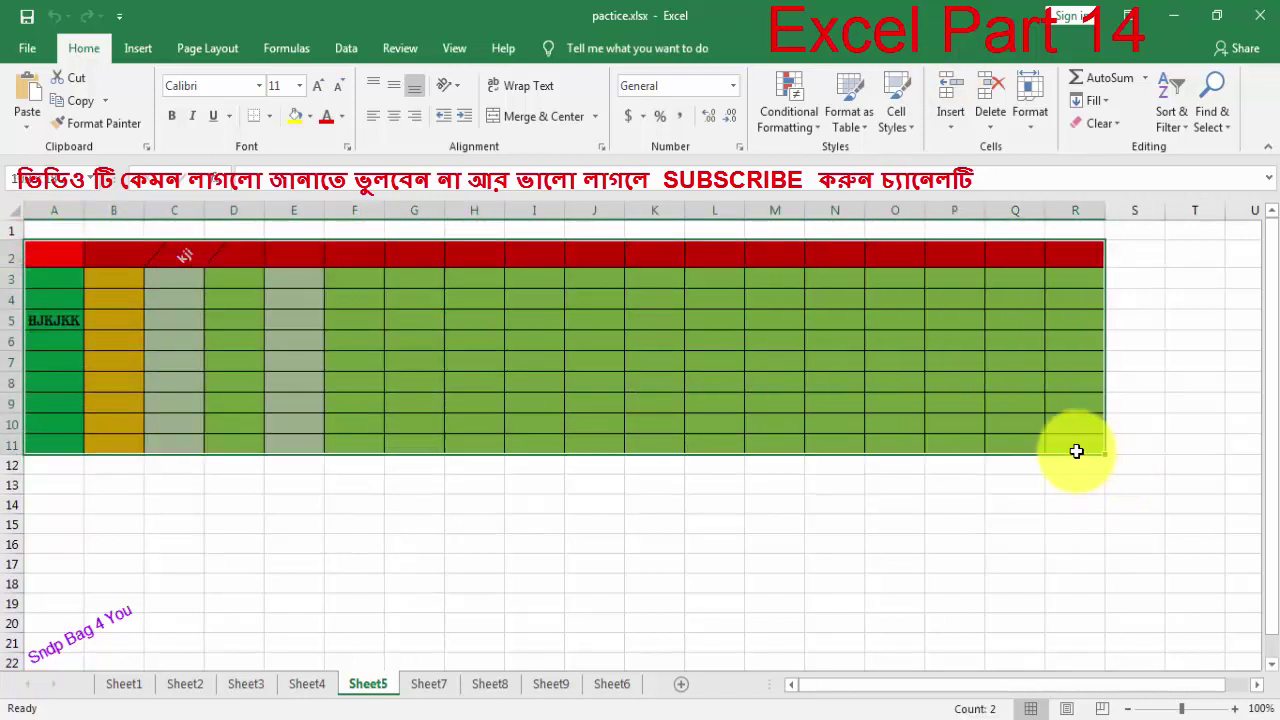
Use Clear Formats and then Clear All on the selected Sheet5 block
left_click(1116, 123)
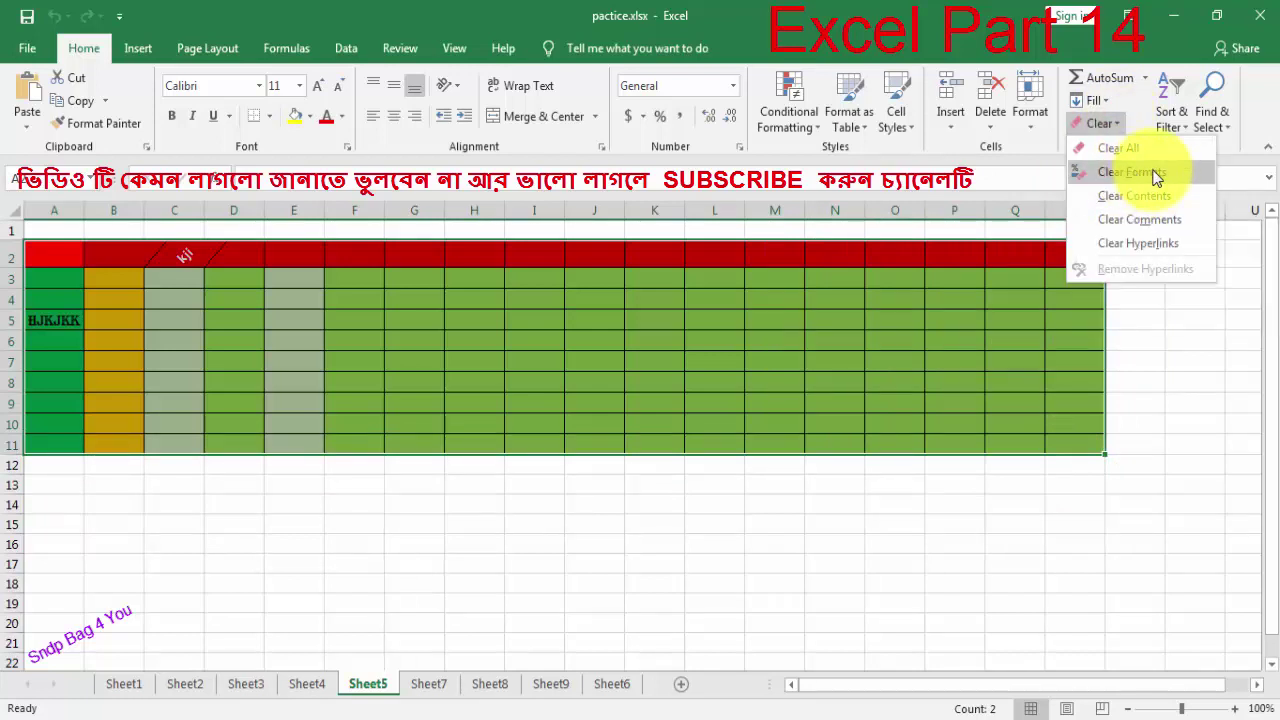
left_click(1118, 172)
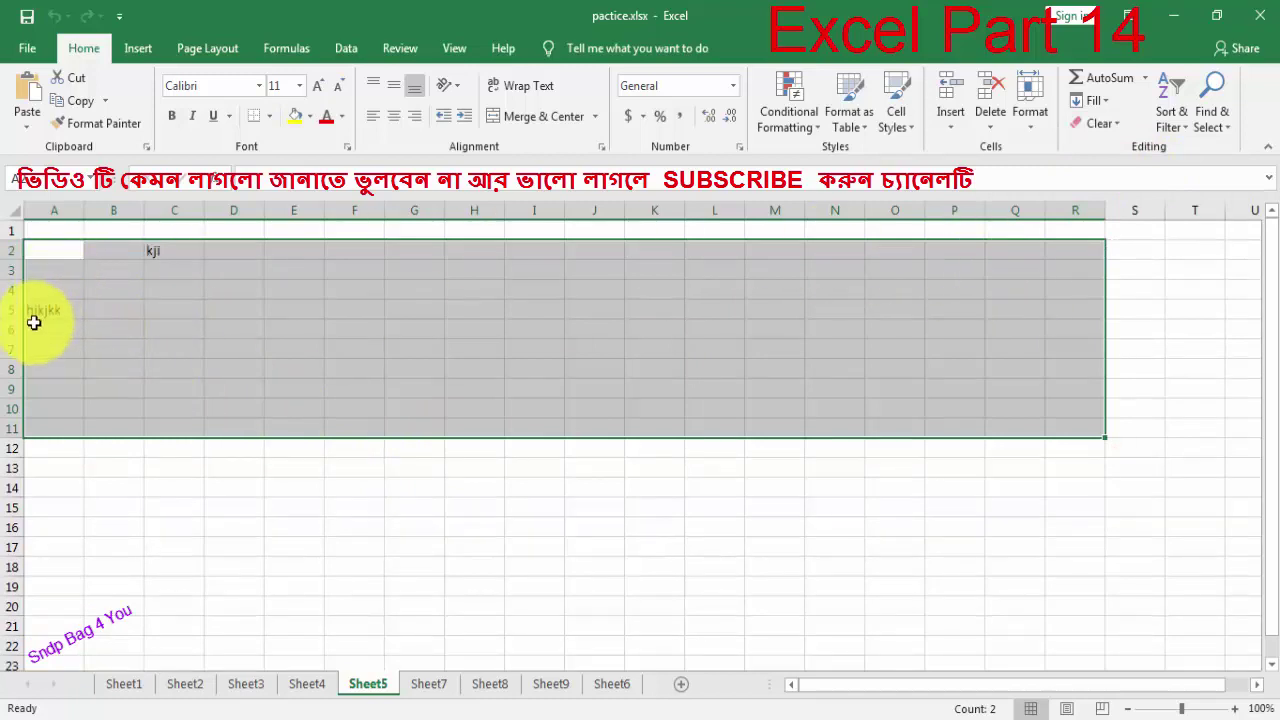
left_click(1090, 100)
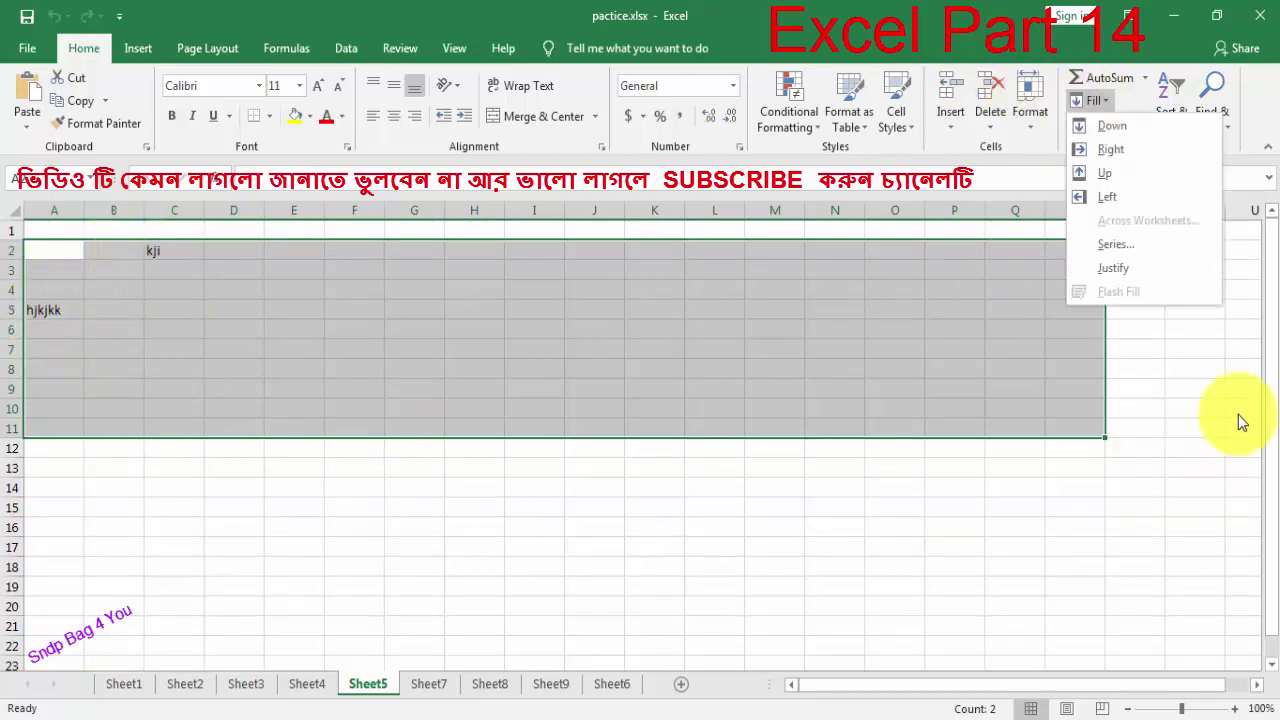
left_click(1137, 103)
left_click(1105, 122)
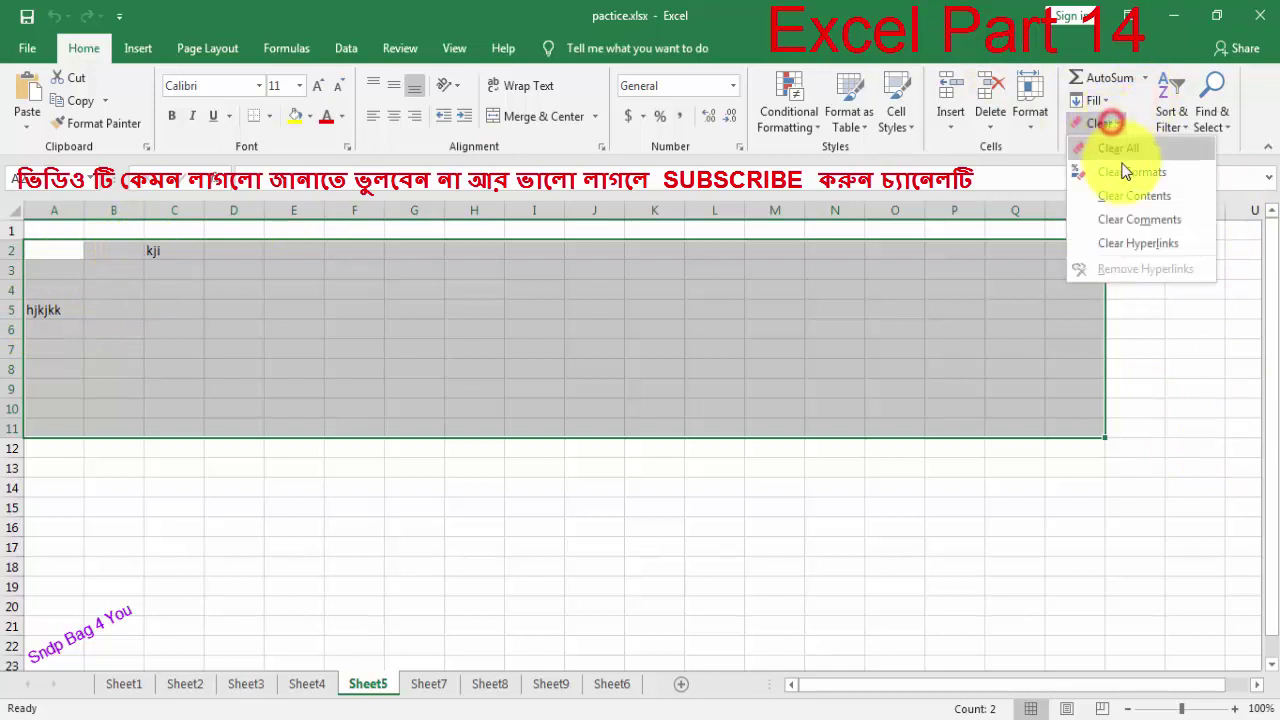
left_click(1173, 198)
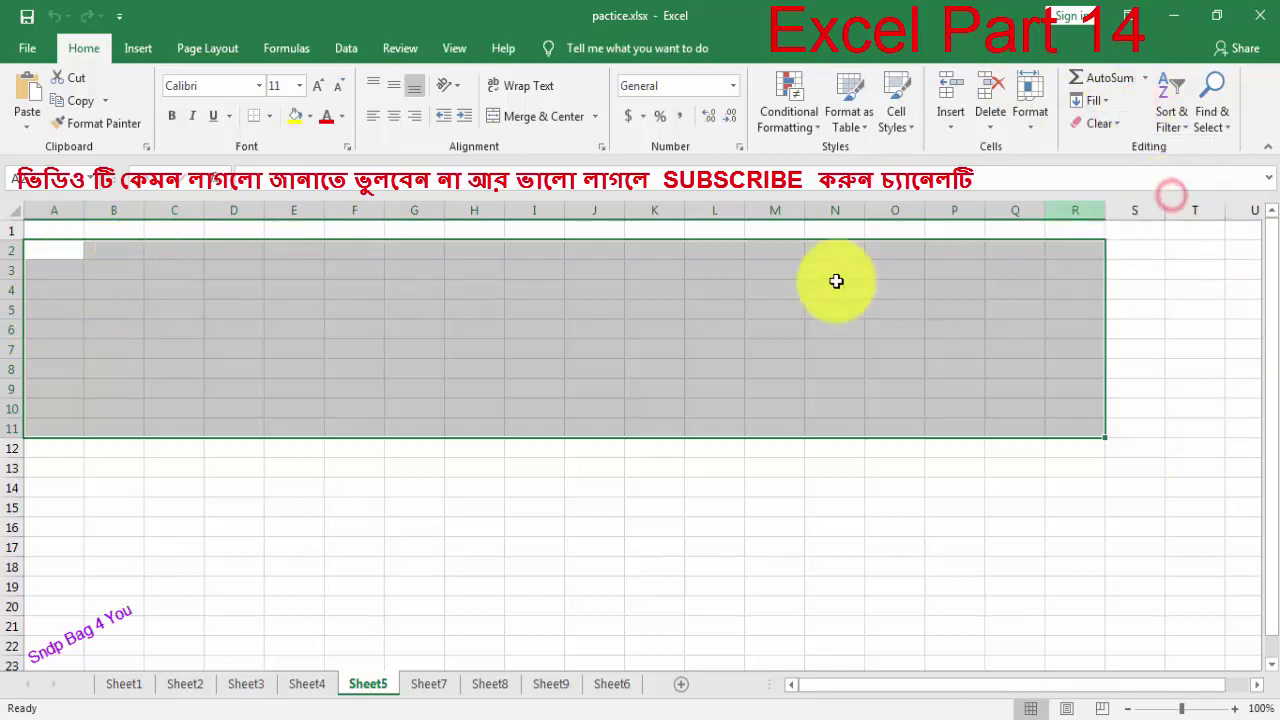
Select Sheet7's marks table A2:R11 and clear its formats
left_click(428, 684)
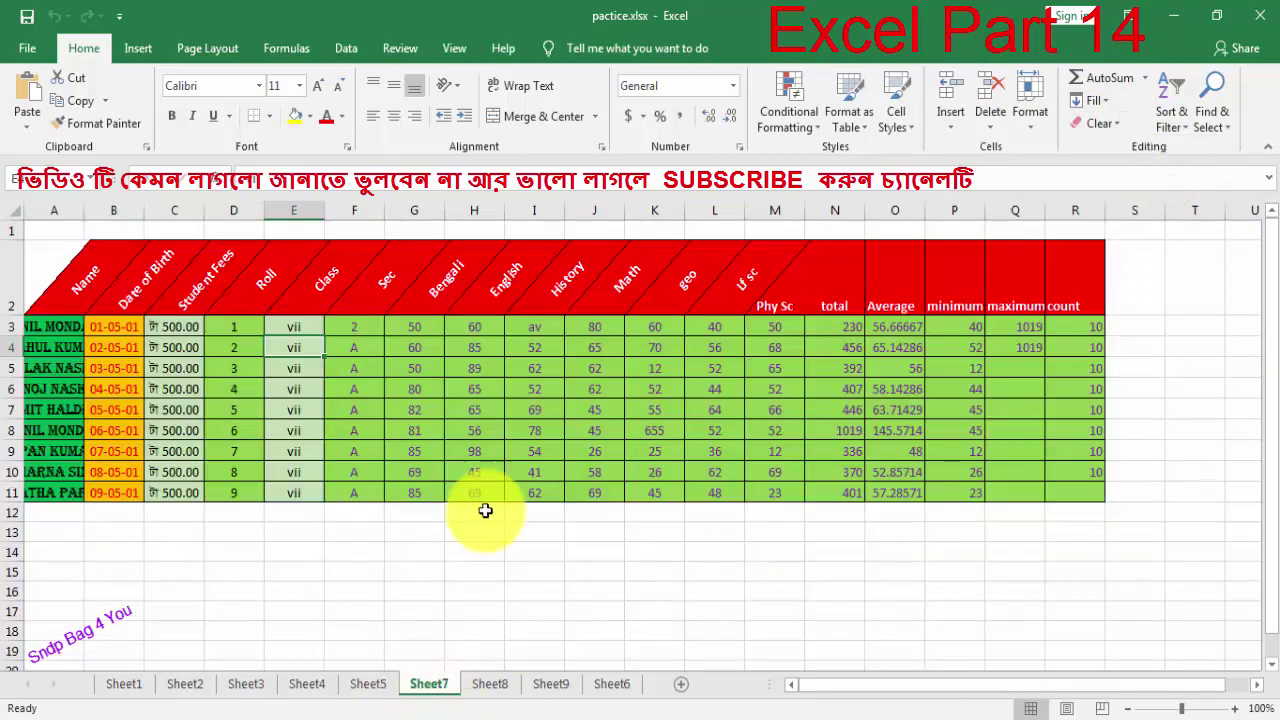
mouse_move(42, 243)
left_mouse_down()
mouse_move(1130, 497)
mouse_move(1071, 500)
left_mouse_up()
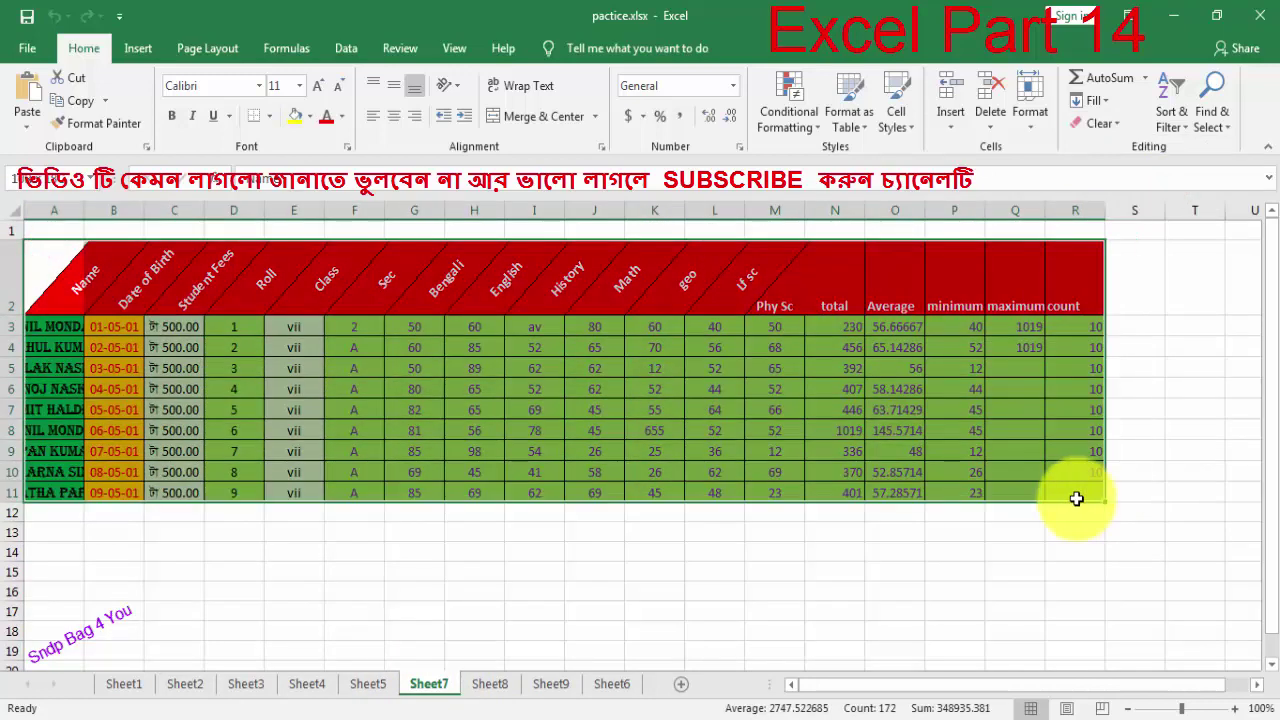
left_click(1117, 123)
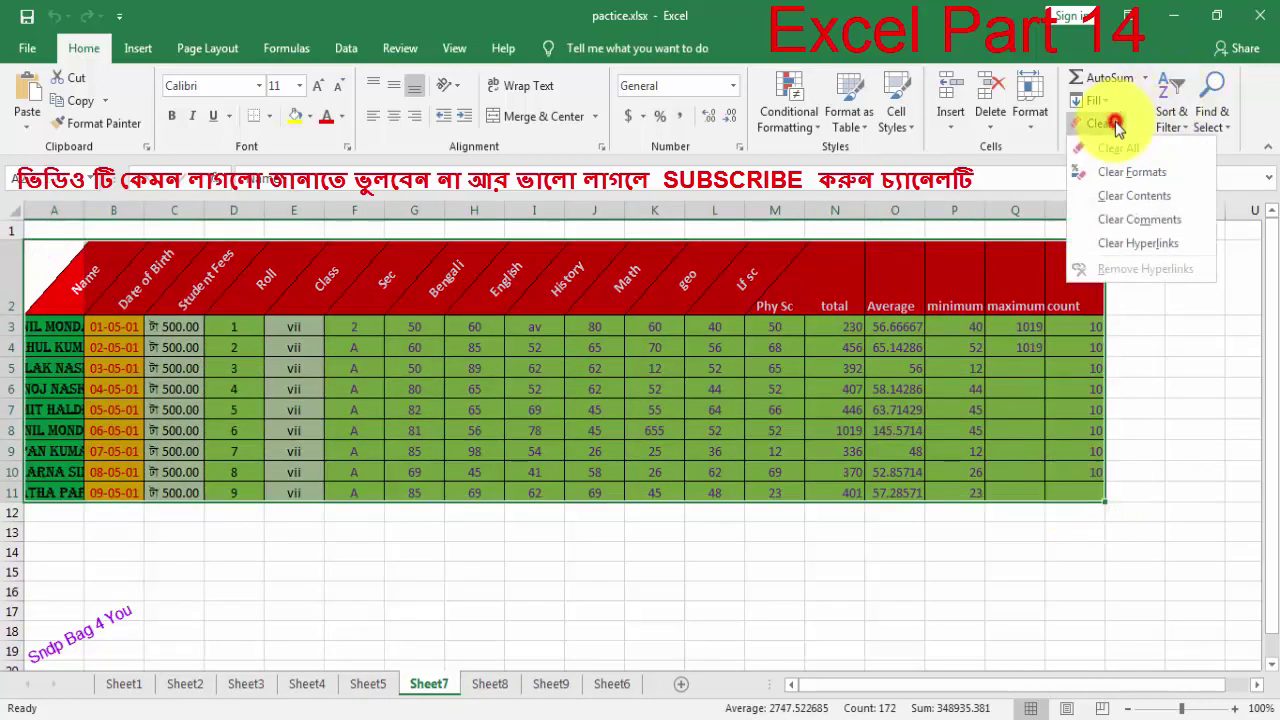
left_click(1130, 172)
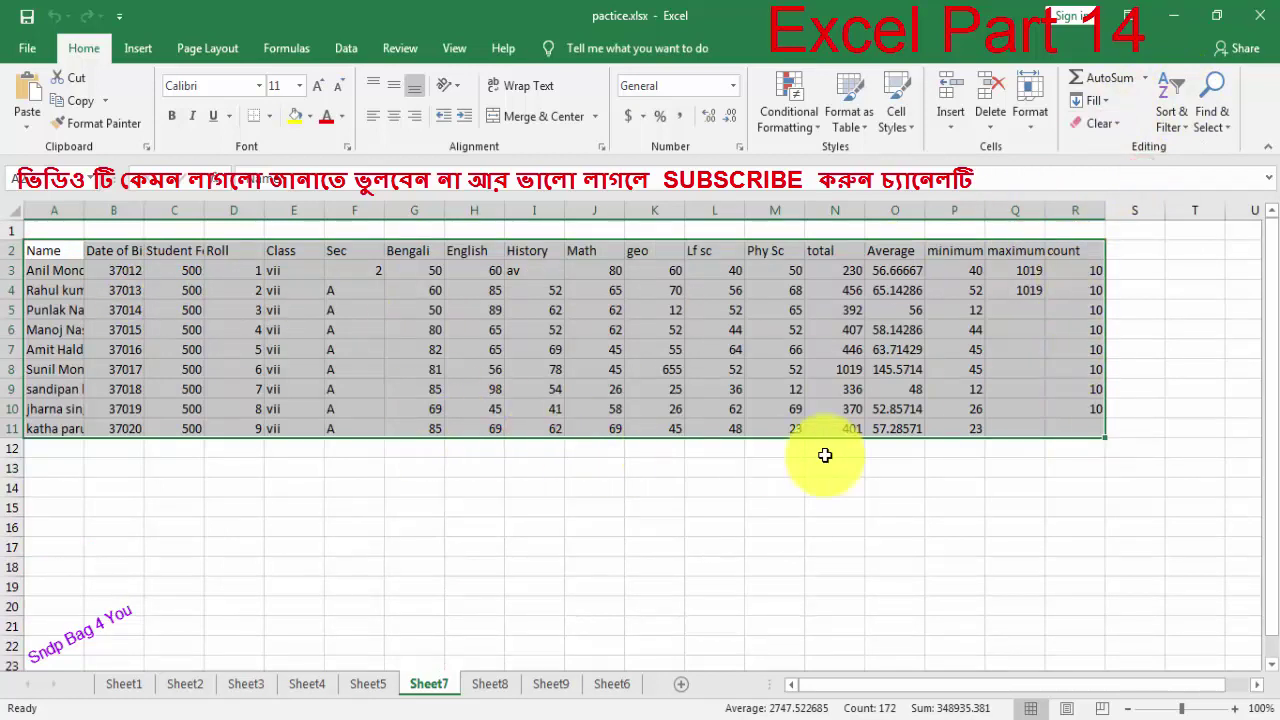
Clear the table's remaining contents, then select the marks table range on Sheet8
left_click(1117, 122)
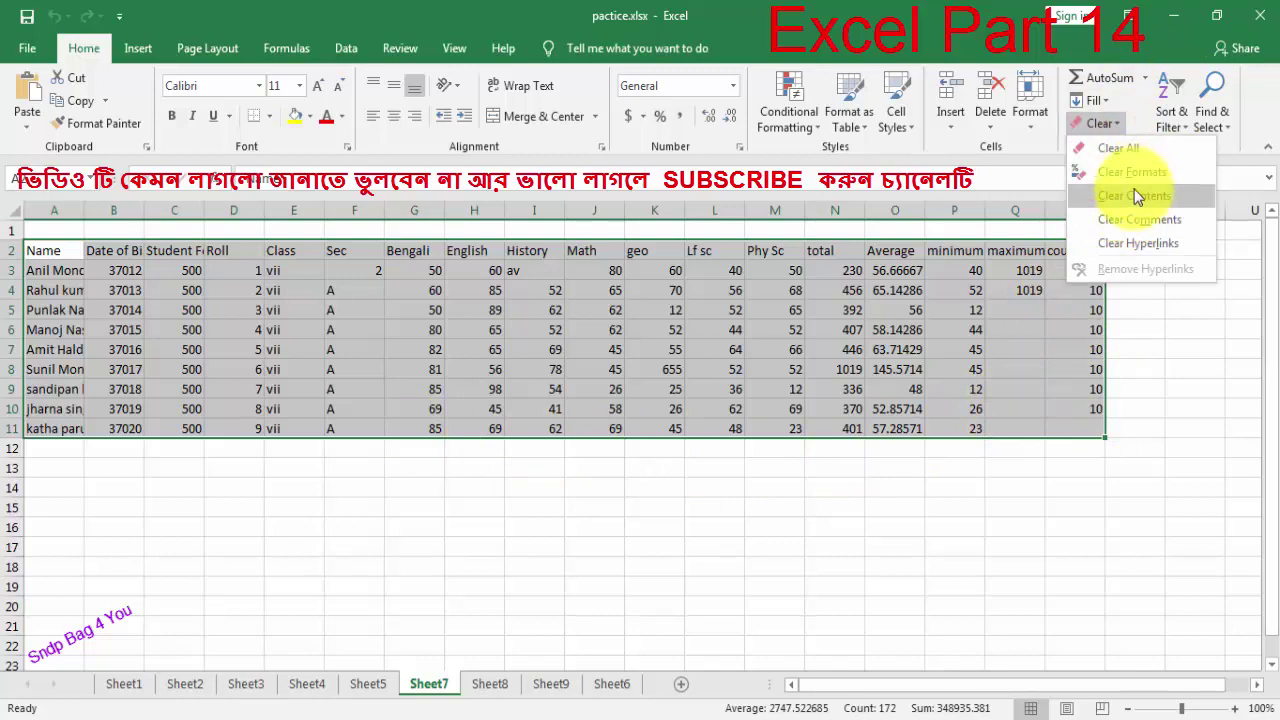
left_click(1134, 190)
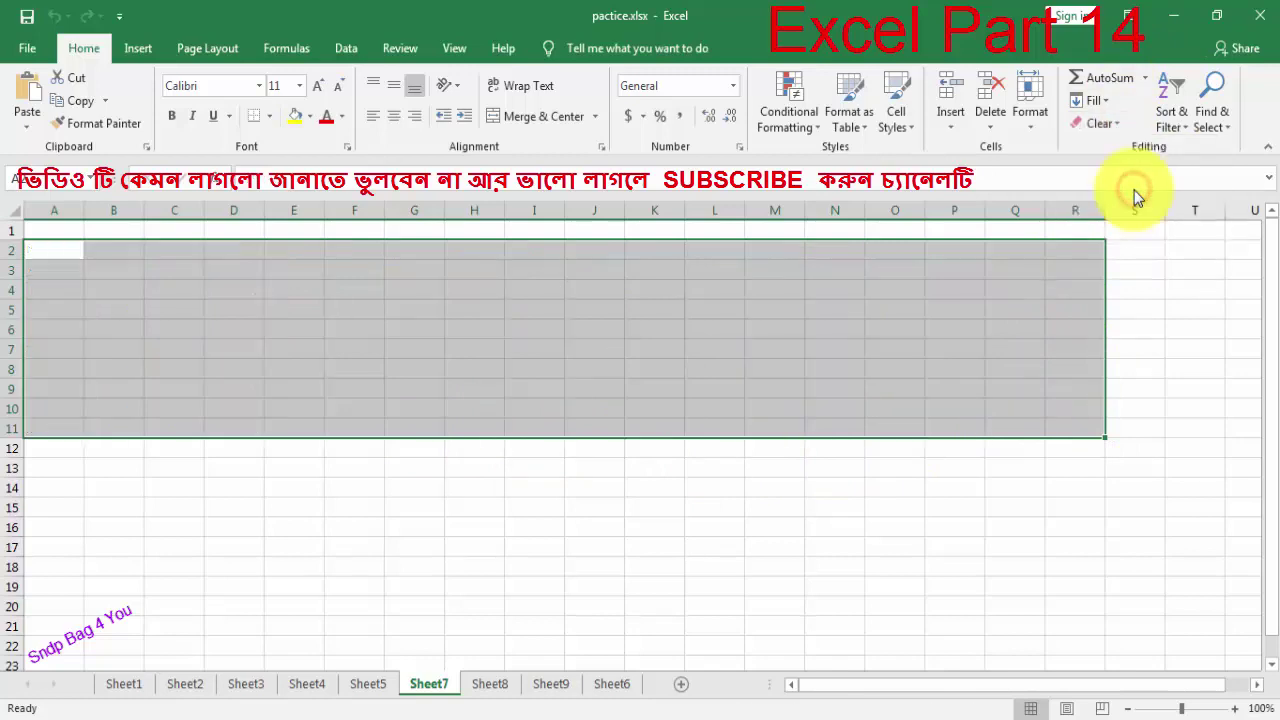
left_click(490, 684)
mouse_move(63, 257)
left_mouse_down()
mouse_move(1085, 478)
mouse_move(1086, 491)
left_mouse_up()
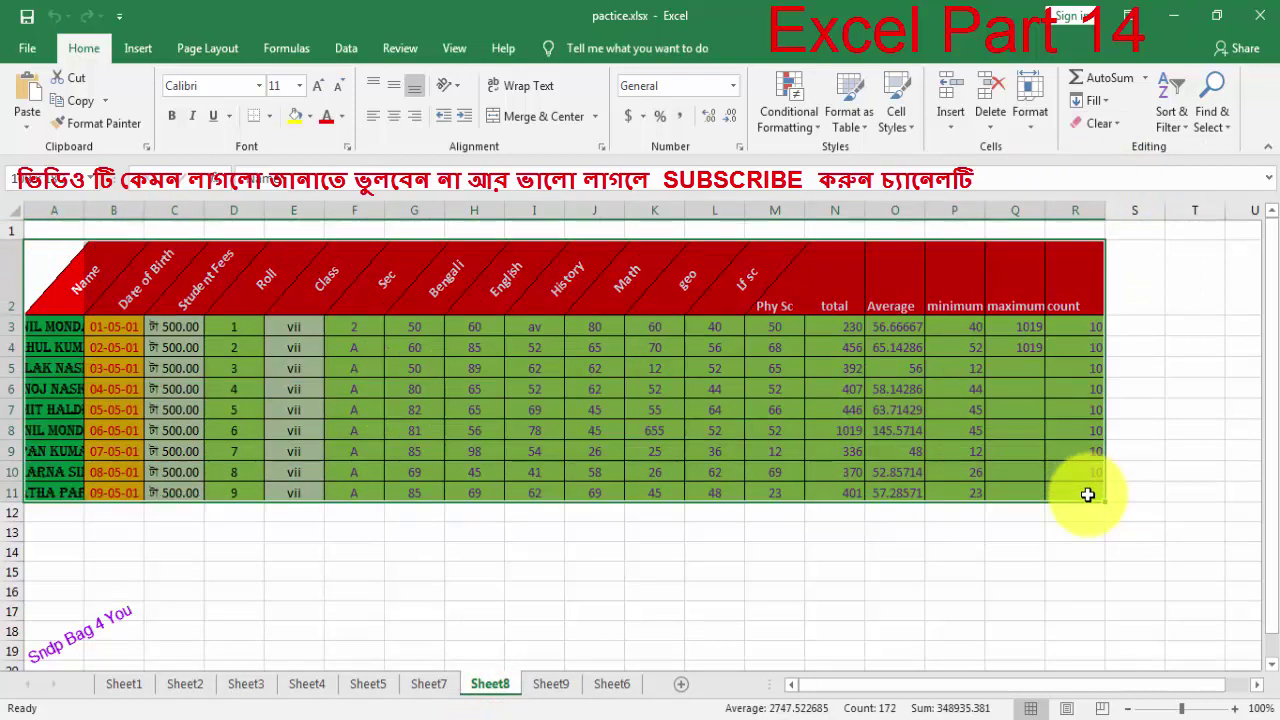
Clear All from Sheet8's A2:R11 table, then select the table ranges on Sheet9 and Sheet1
left_click(1117, 125)
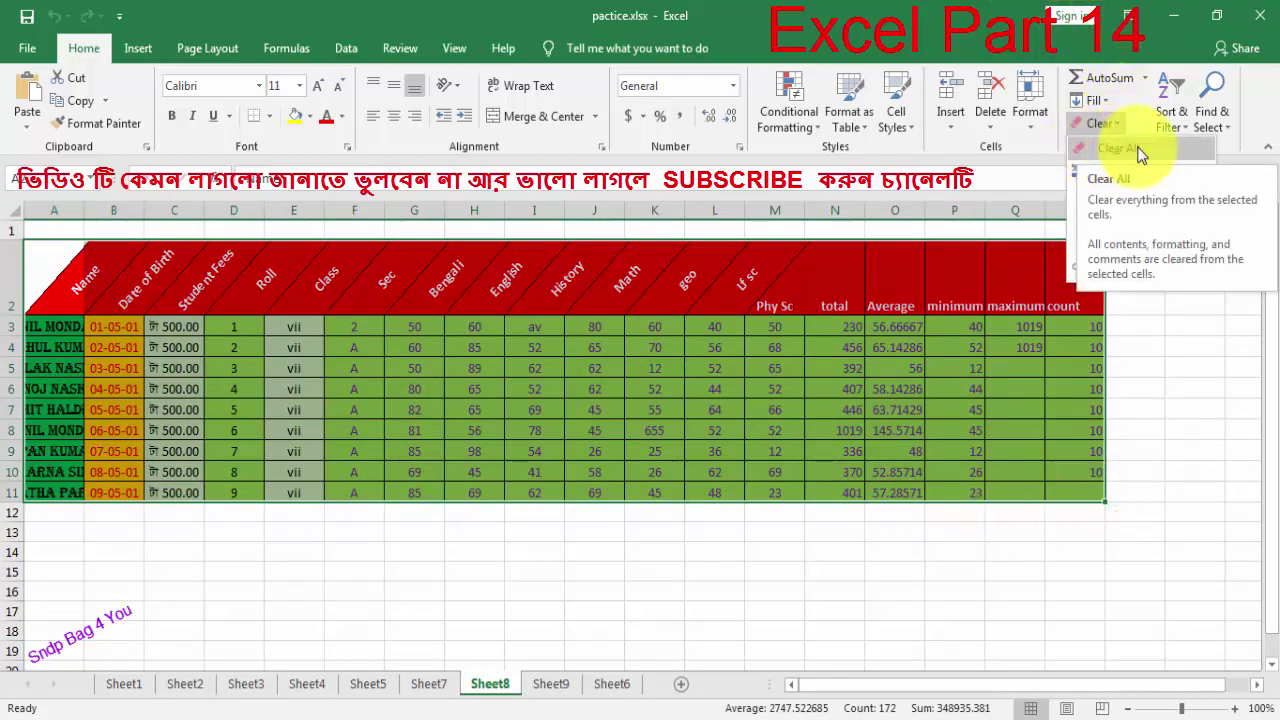
left_click(1133, 149)
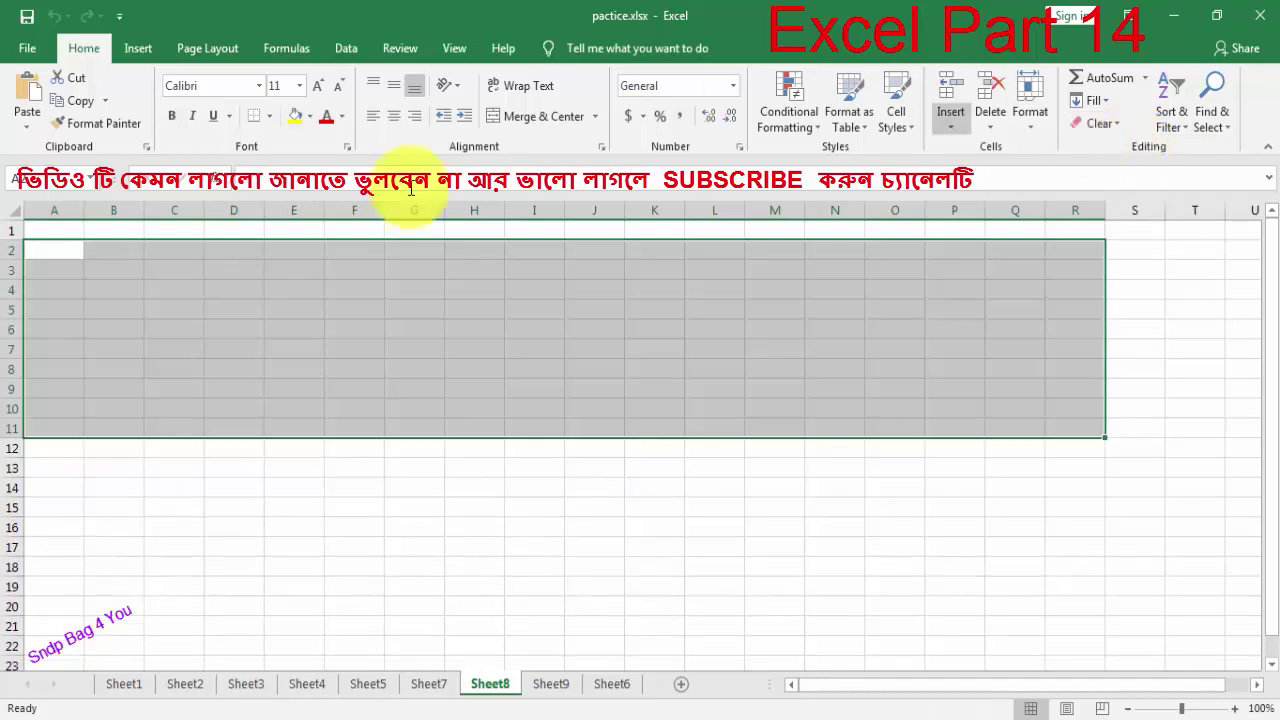
left_click(570, 686)
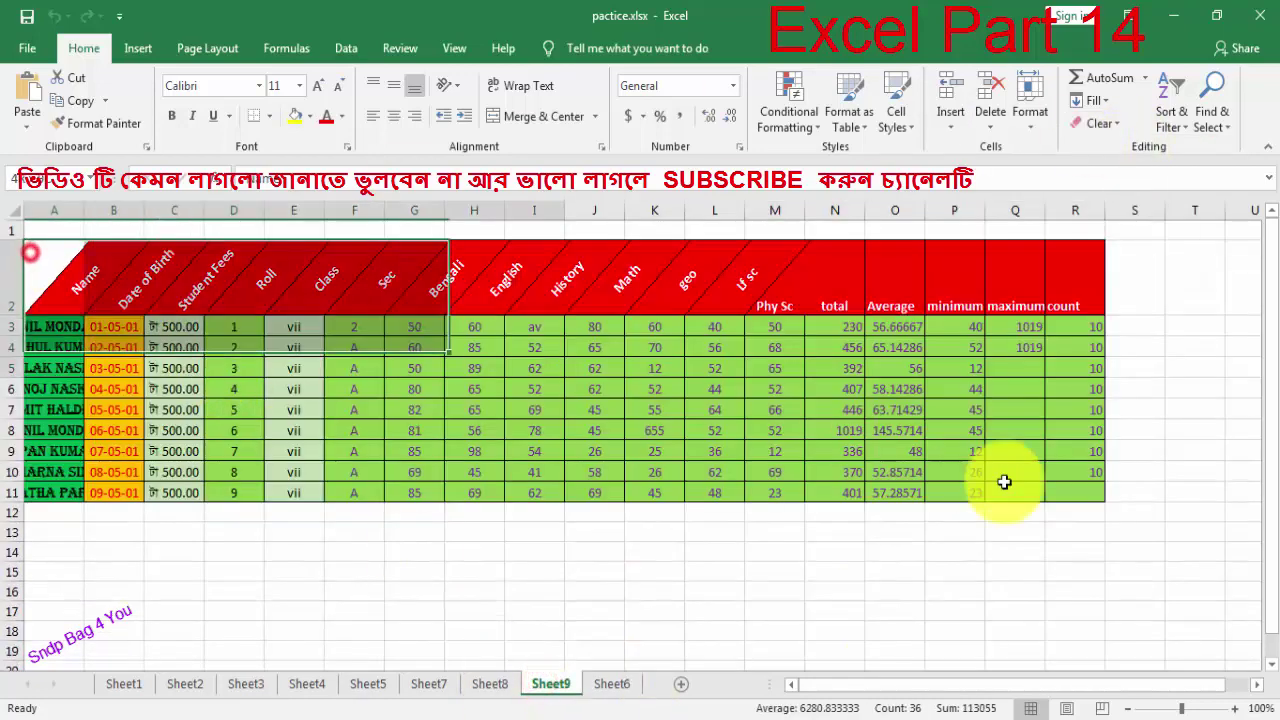
left_click_drag(30, 257, 1063, 497)
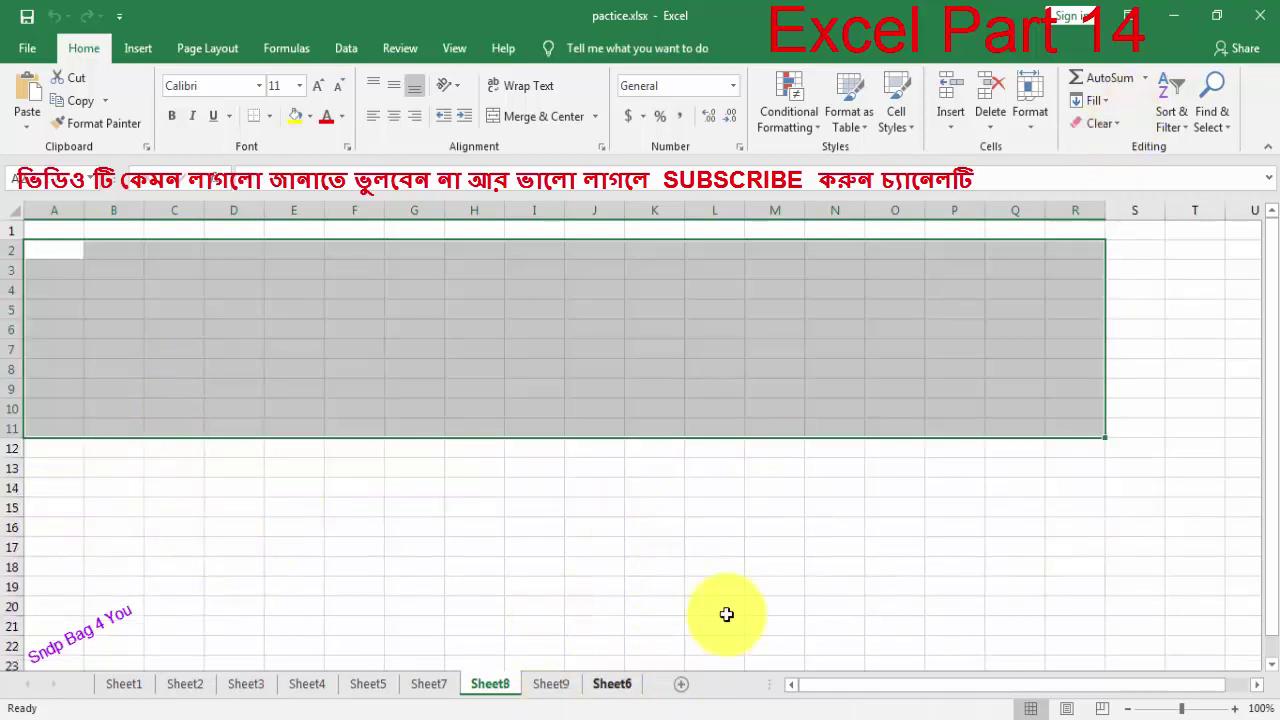
left_click(124, 684)
left_click_drag(60, 255, 1123, 436)
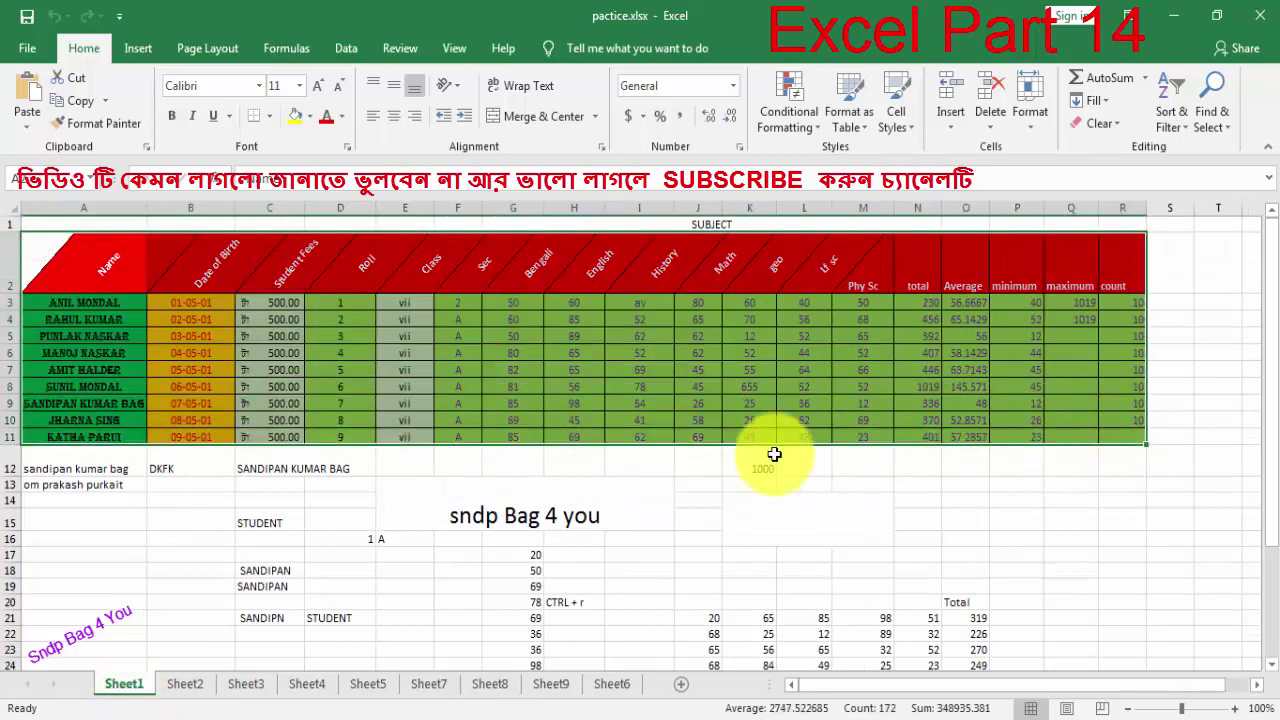
Group Sheet3 through Sheet9 with Sheet1 and start Fill Across Worksheets with Contents
left_click(243, 685, "ctrl")
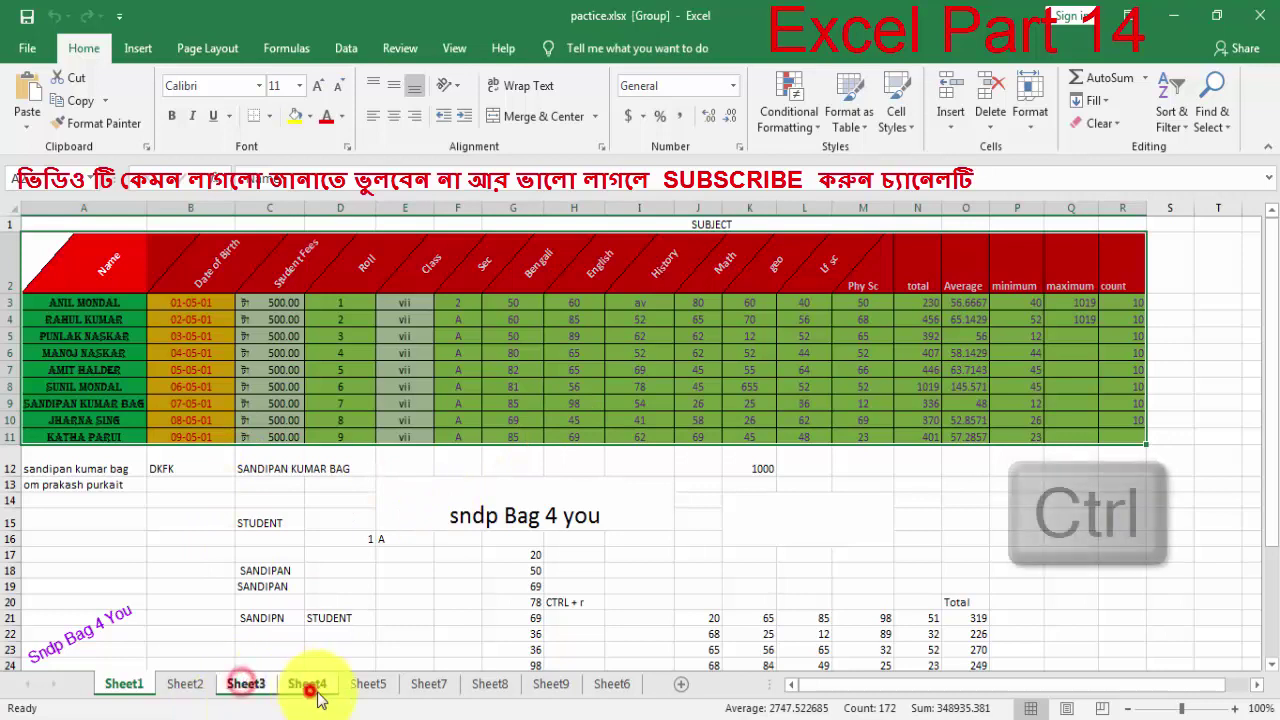
left_click(307, 684, "ctrl")
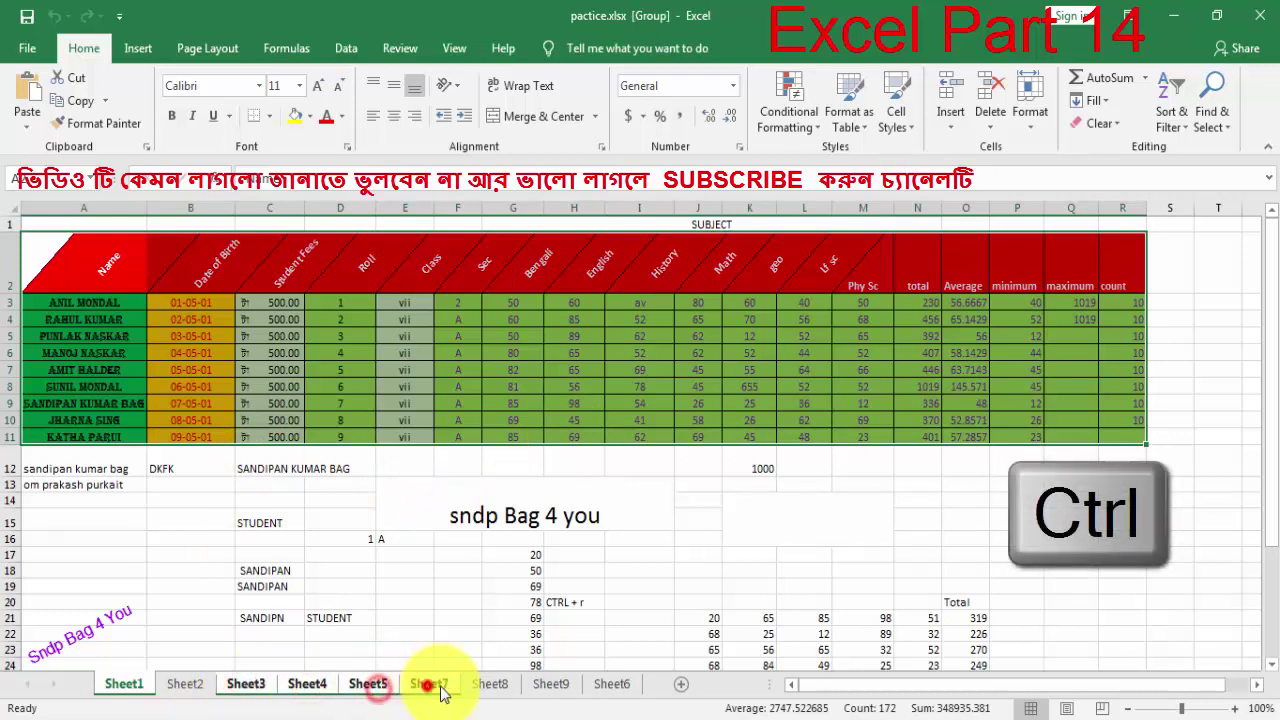
left_click(428, 684, "ctrl")
left_click(490, 684, "ctrl")
left_click(551, 684, "ctrl")
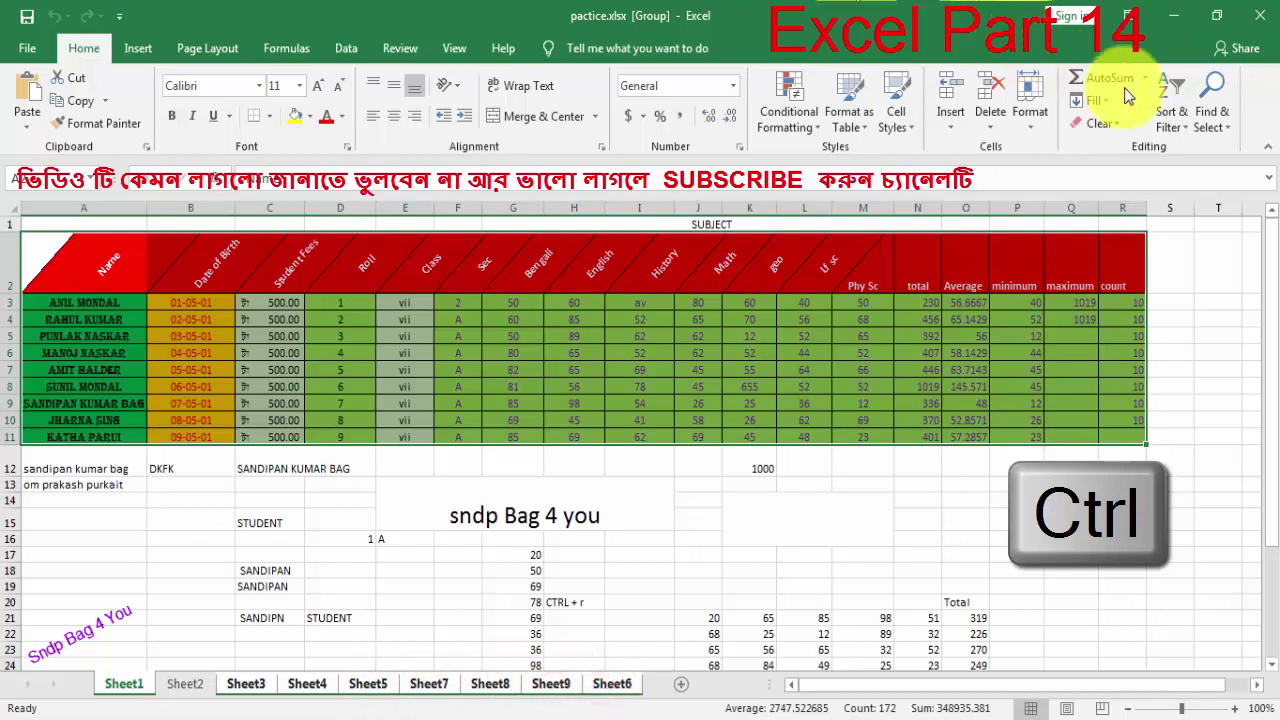
left_click(1094, 101)
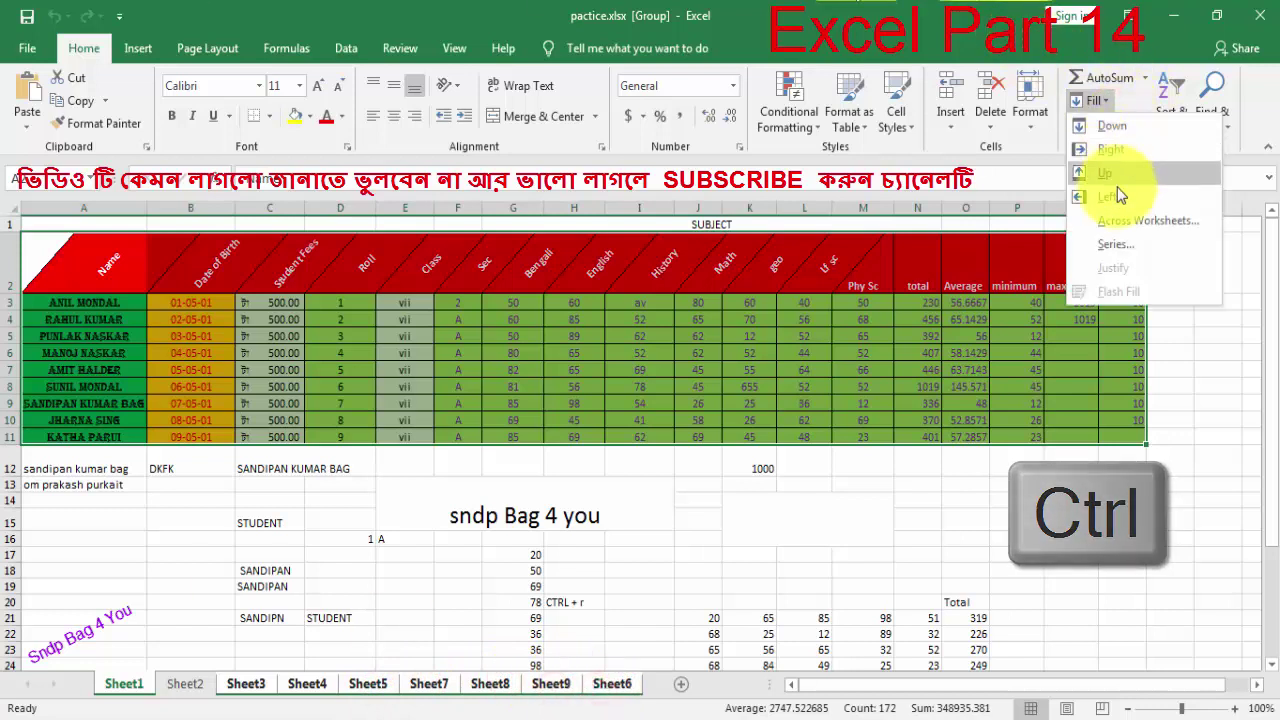
left_click(1115, 224)
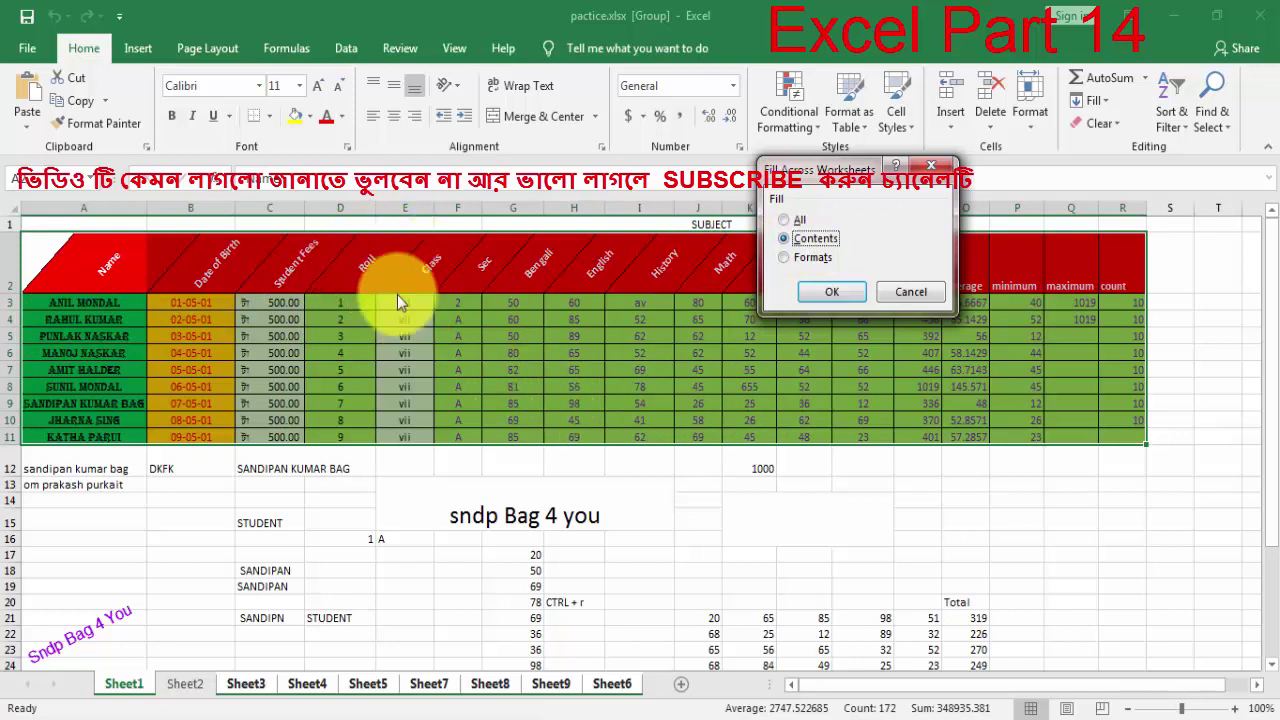
Fill Sheet1's table contents across the grouped sheets and compare Sheet5 and Sheet4 with Sheet1
left_click(835, 292)
left_click(382, 686)
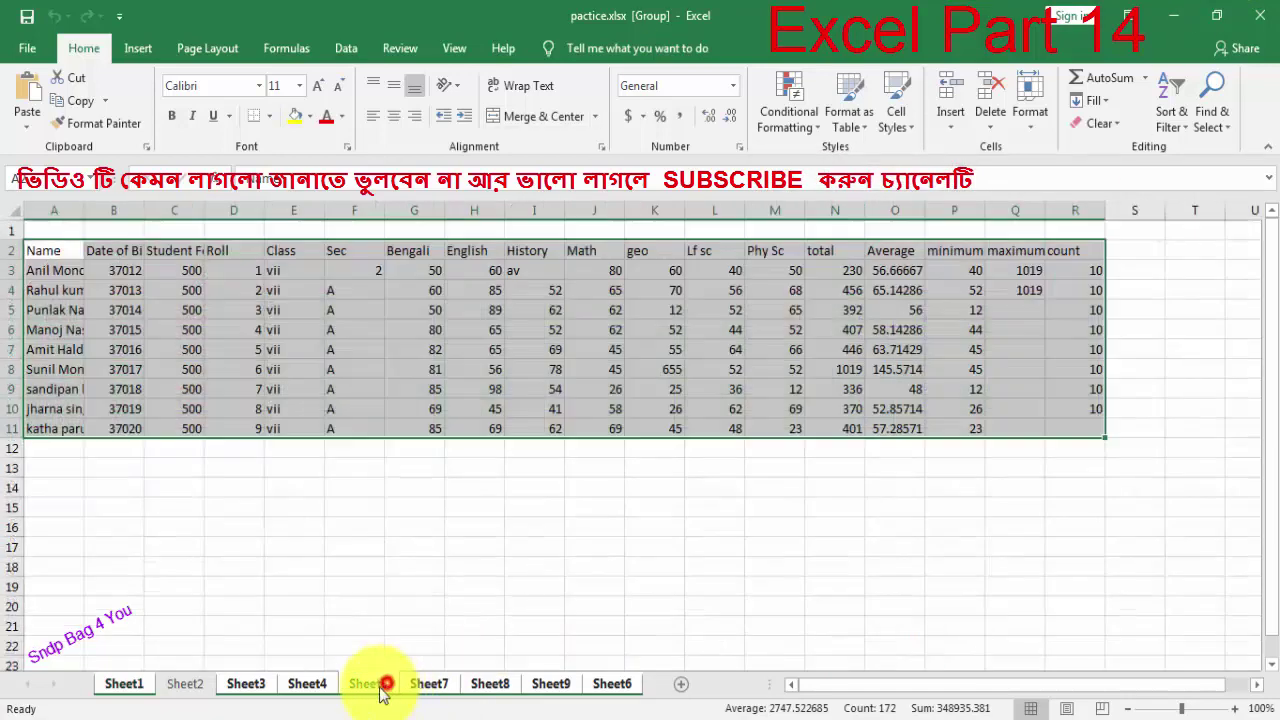
left_click(307, 684)
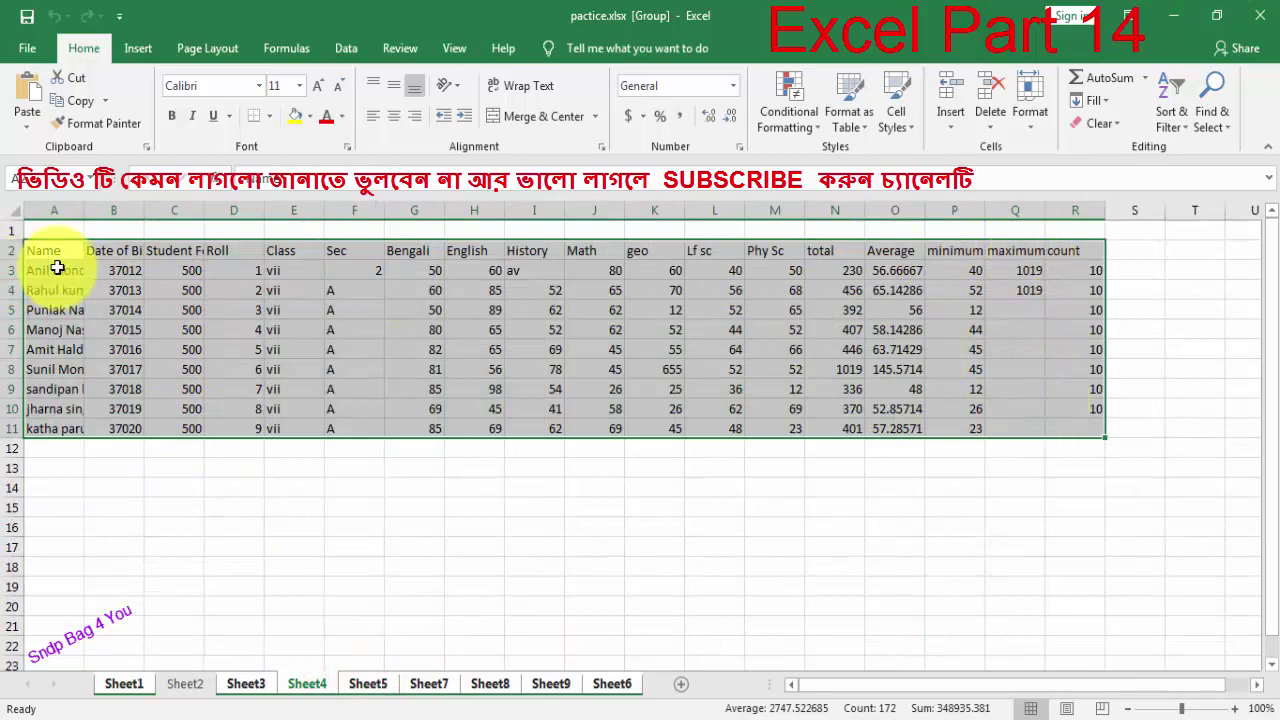
left_click(124, 684)
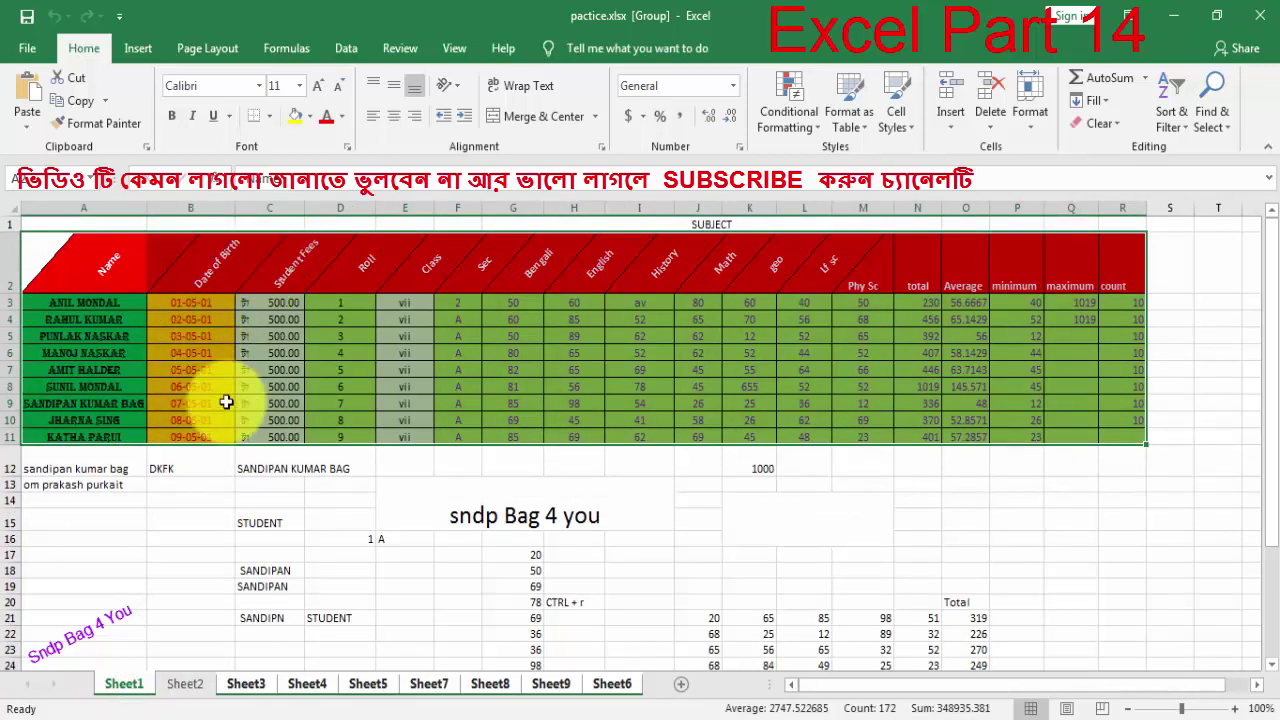
Review the copied plain values on the remaining grouped sheets, Sheet7, Sheet8 and Sheet9
left_click(246, 684)
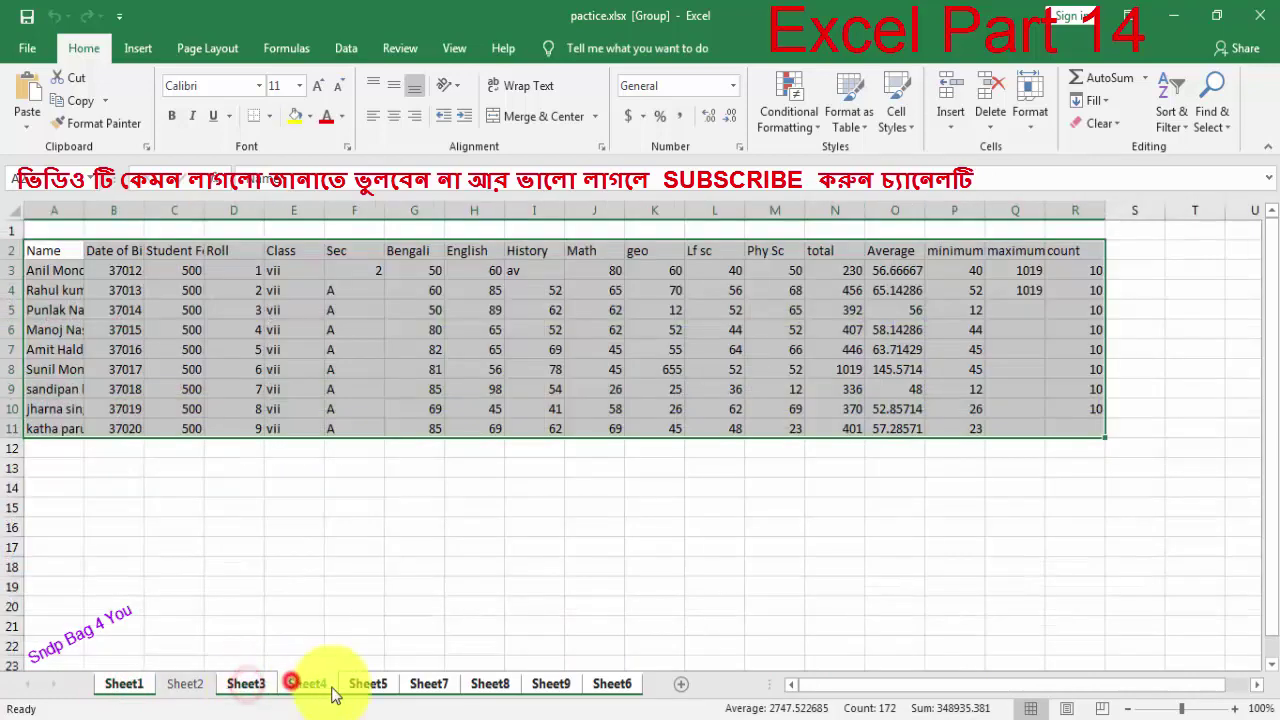
left_click(428, 684)
left_click(490, 684)
left_click(553, 684)
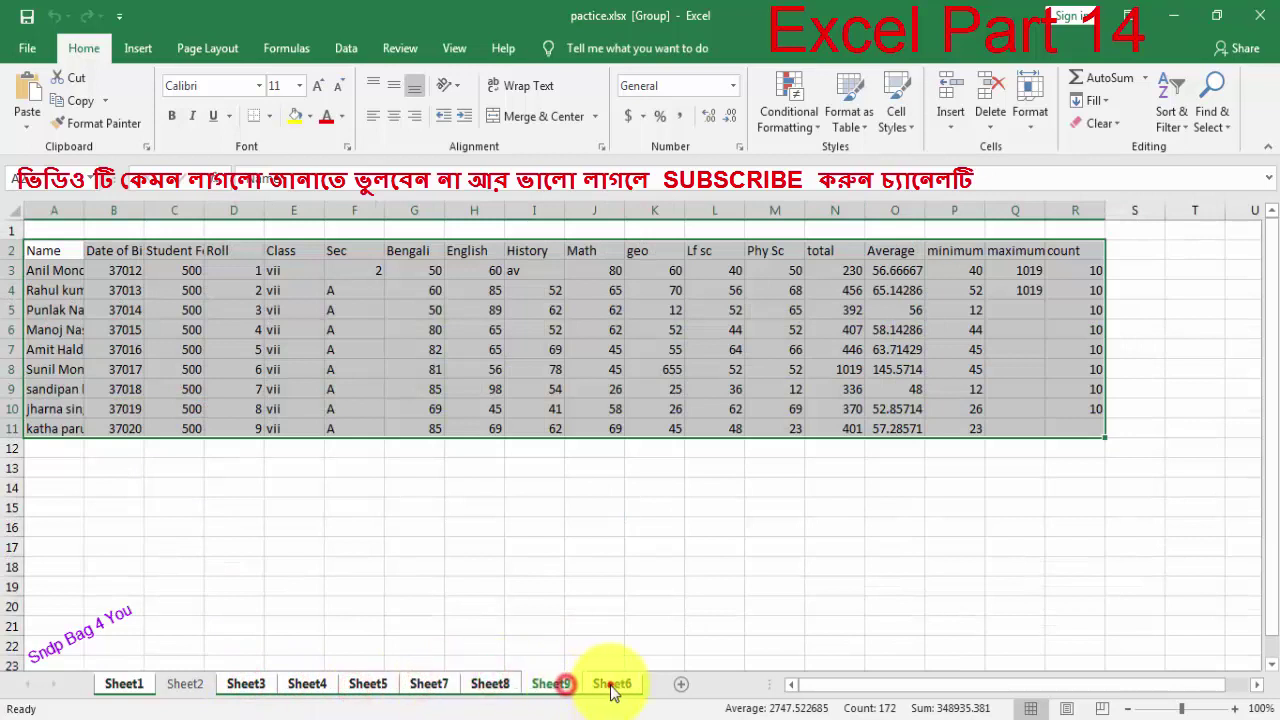
Fill Down the selected range with Ctrl+D on the grouped sheets, emptying the table
right_click(364, 685)
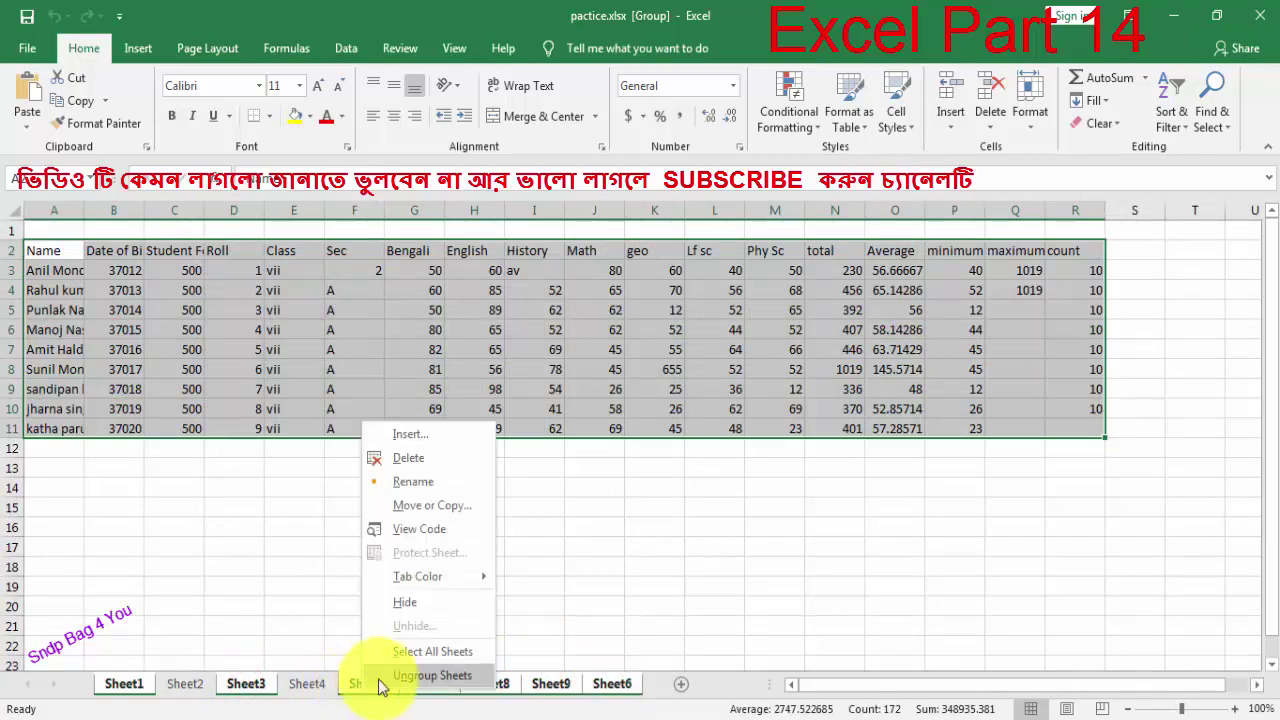
left_click(543, 494)
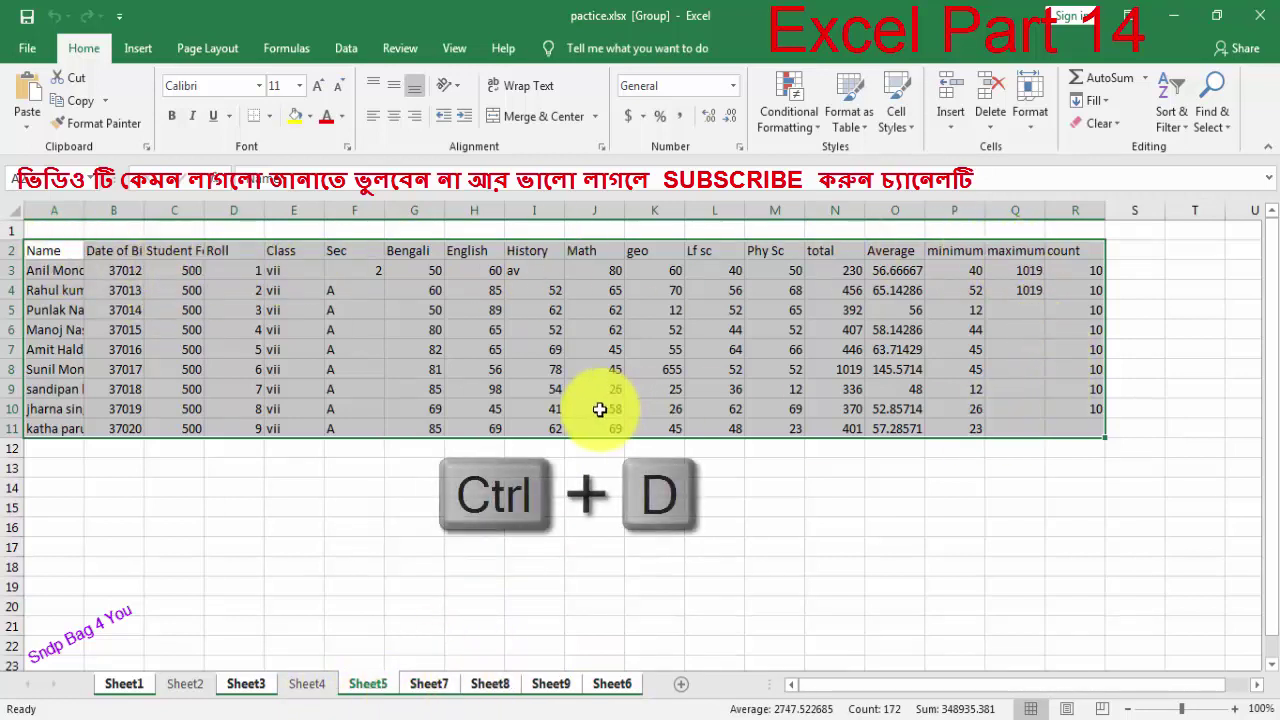
key("ctrl+d")
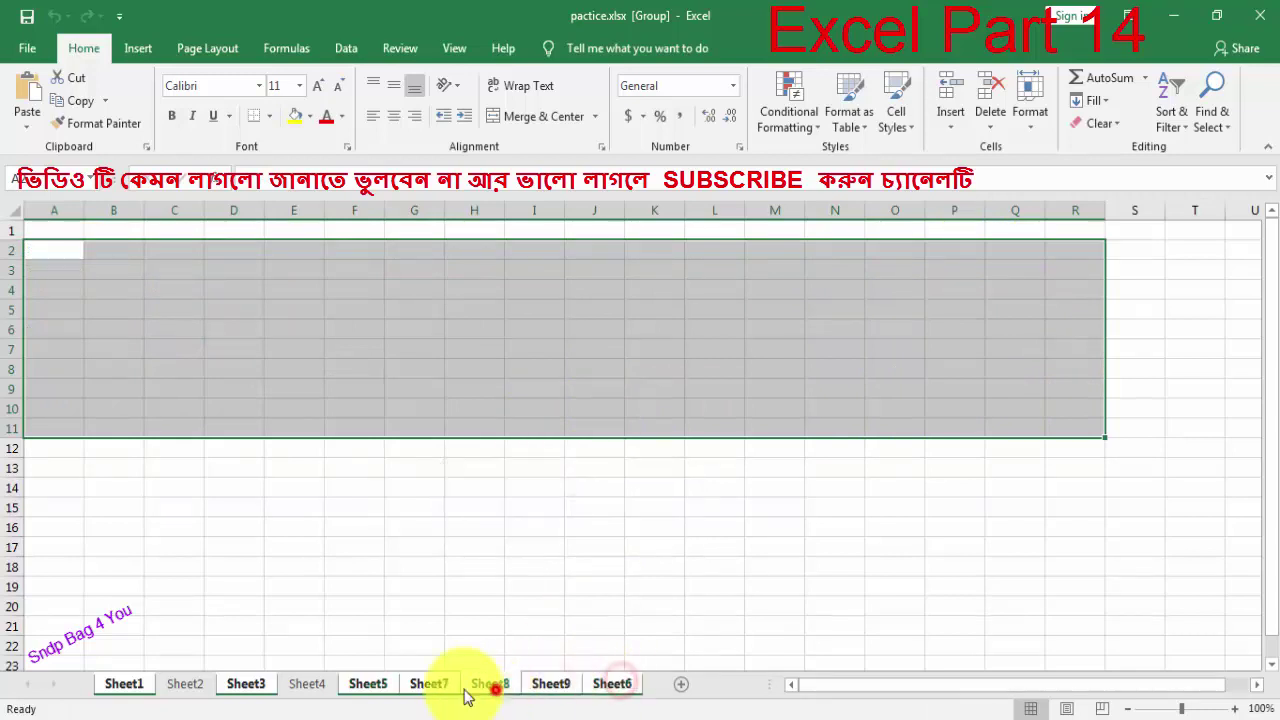
Undo the Fill Down so Sheet1's names, dates, fees and marks return
left_click(124, 686)
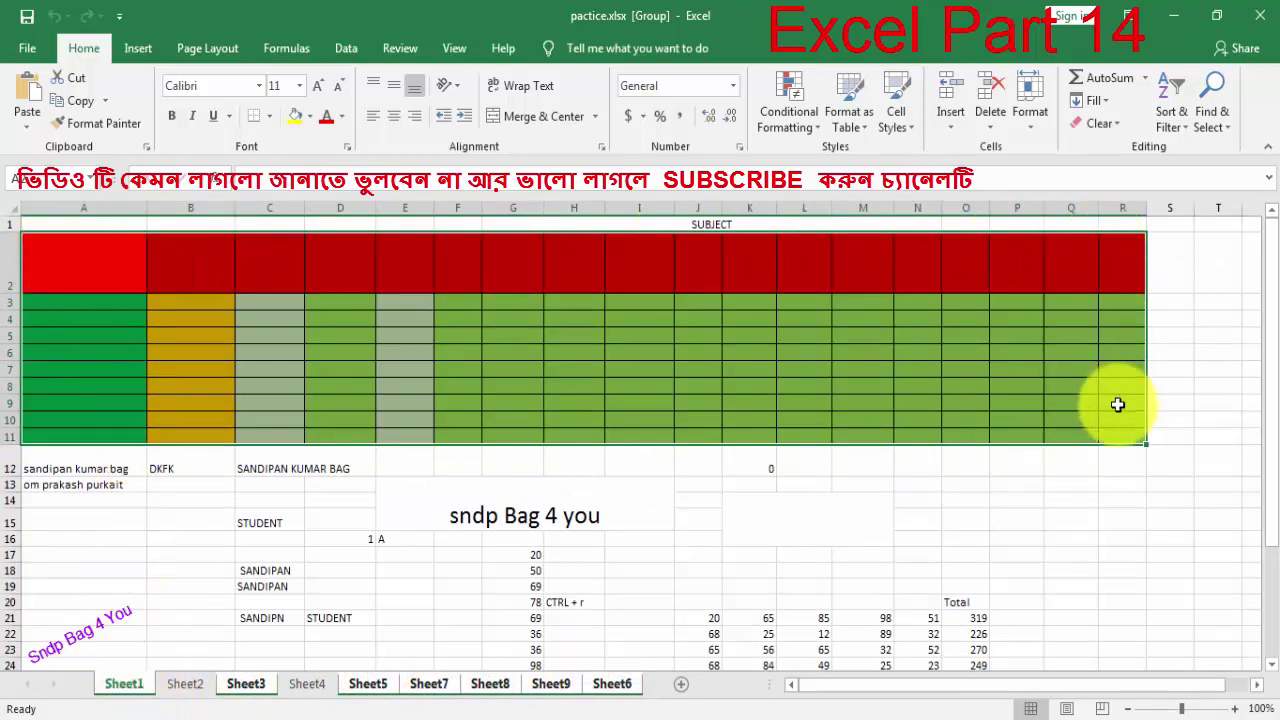
key("ctrl+z")
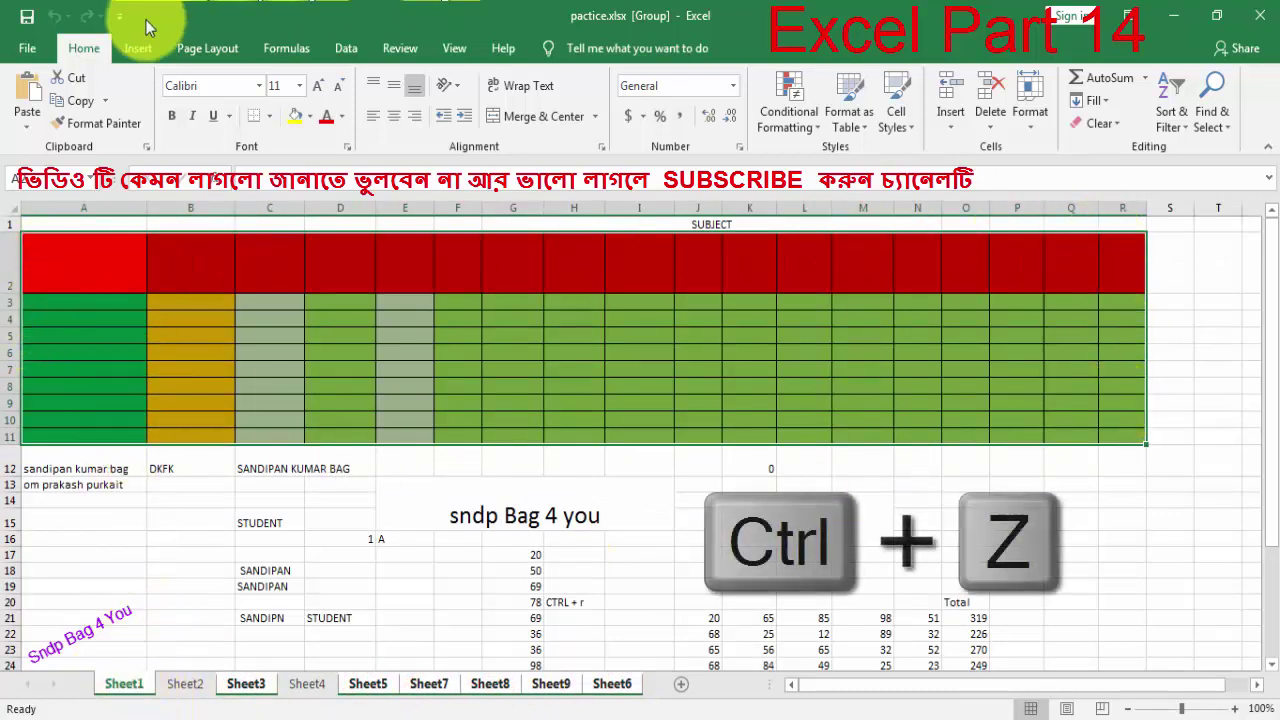
key("ctrl+z")
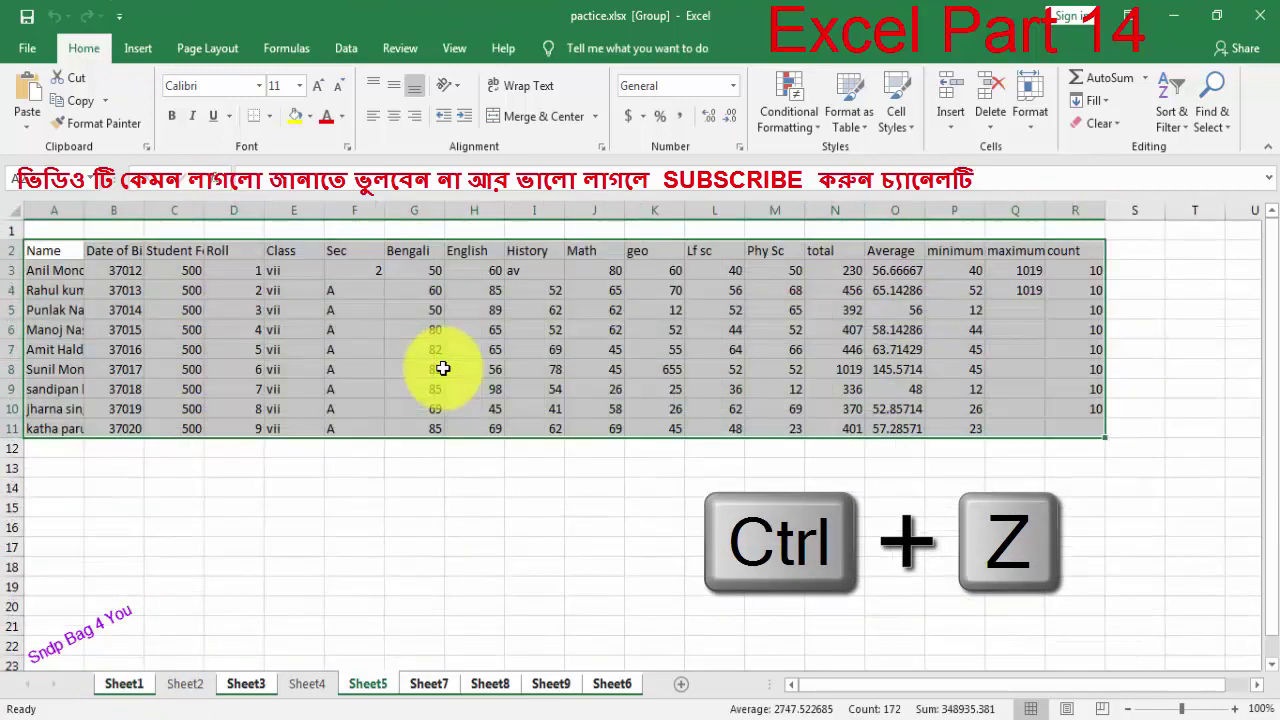
left_click(128, 683)
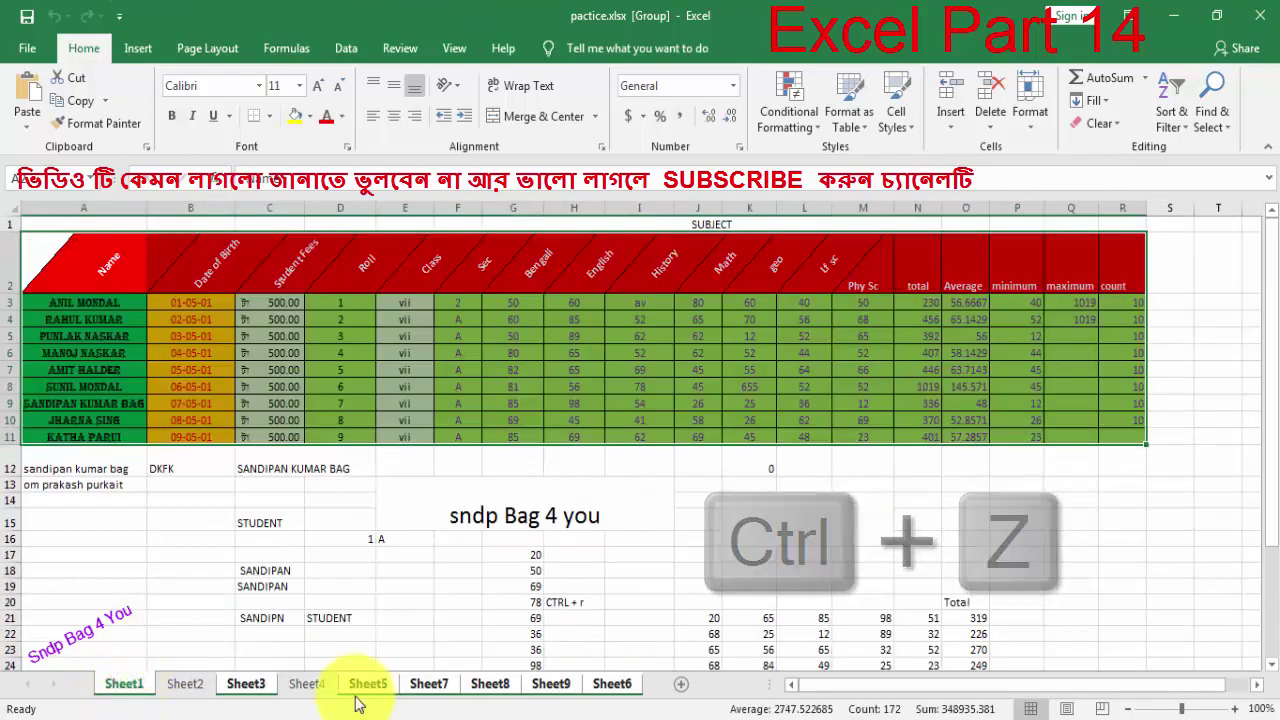
Ungroup the sheets and delete the student table from Sheet9 and Sheet8
left_click_drag(130, 683, 487, 690)
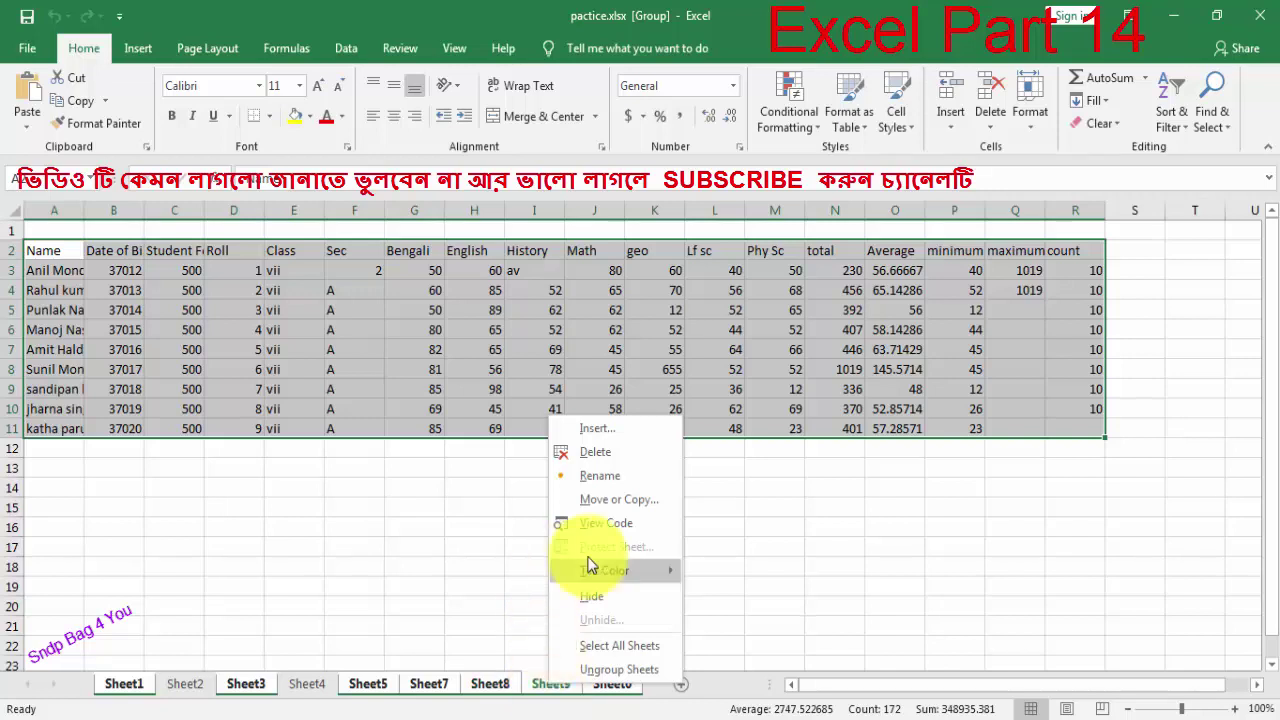
left_click(612, 669)
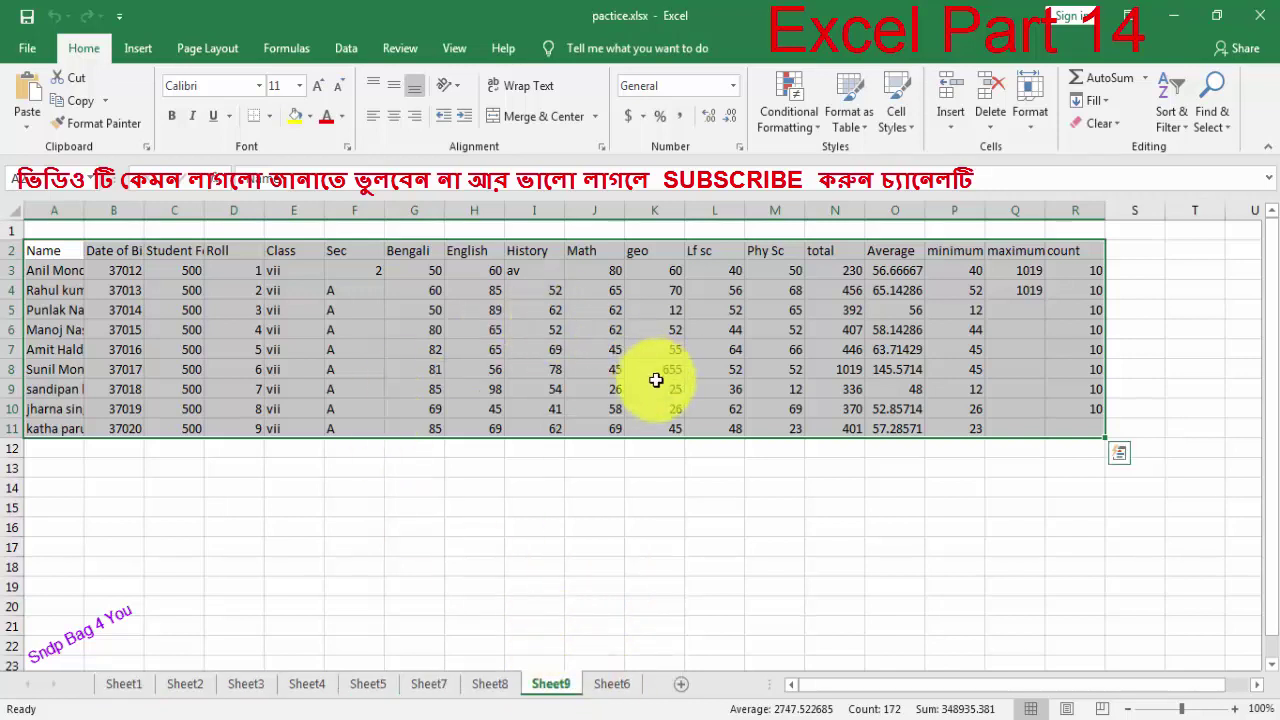
key("Delete")
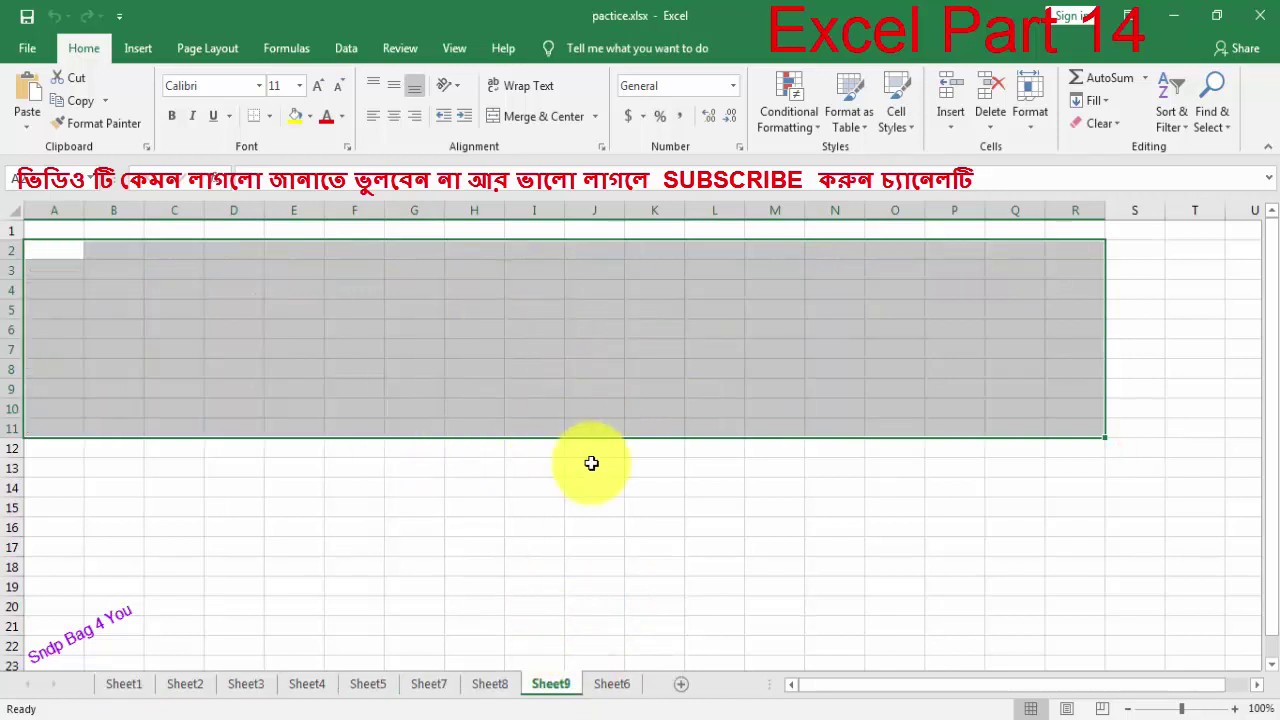
left_click(591, 463)
left_click(497, 684)
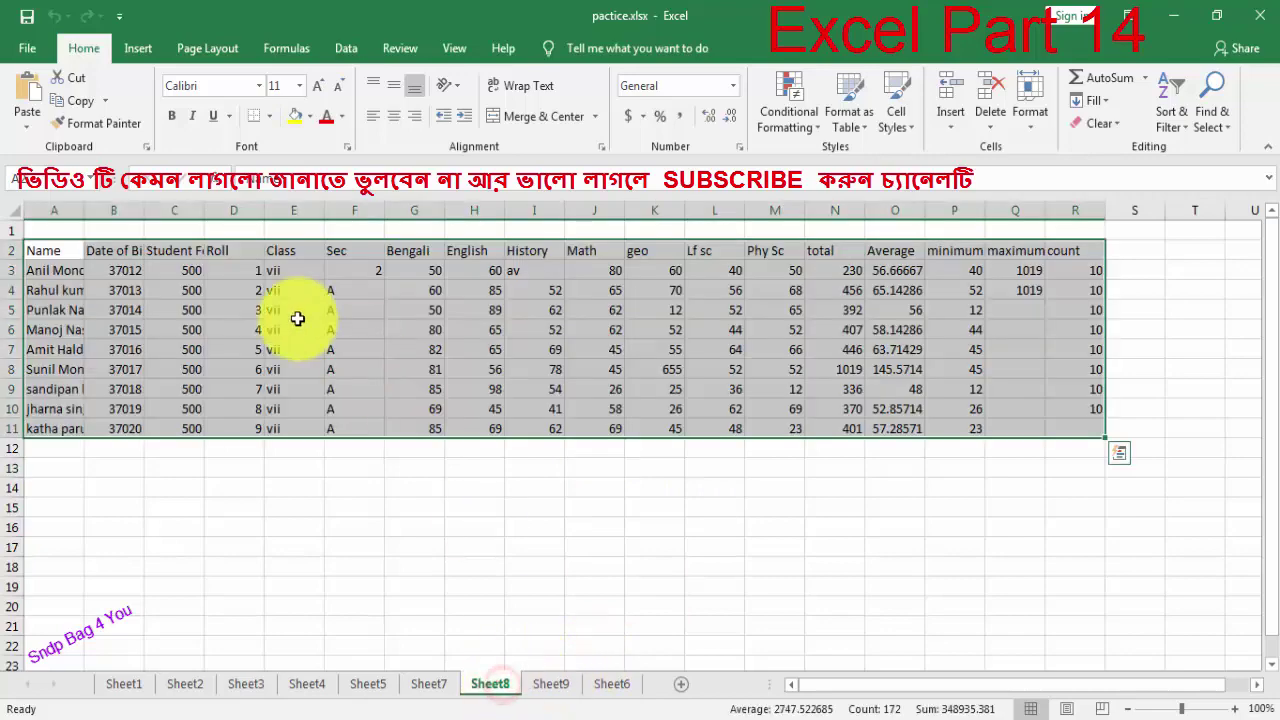
key("Delete")
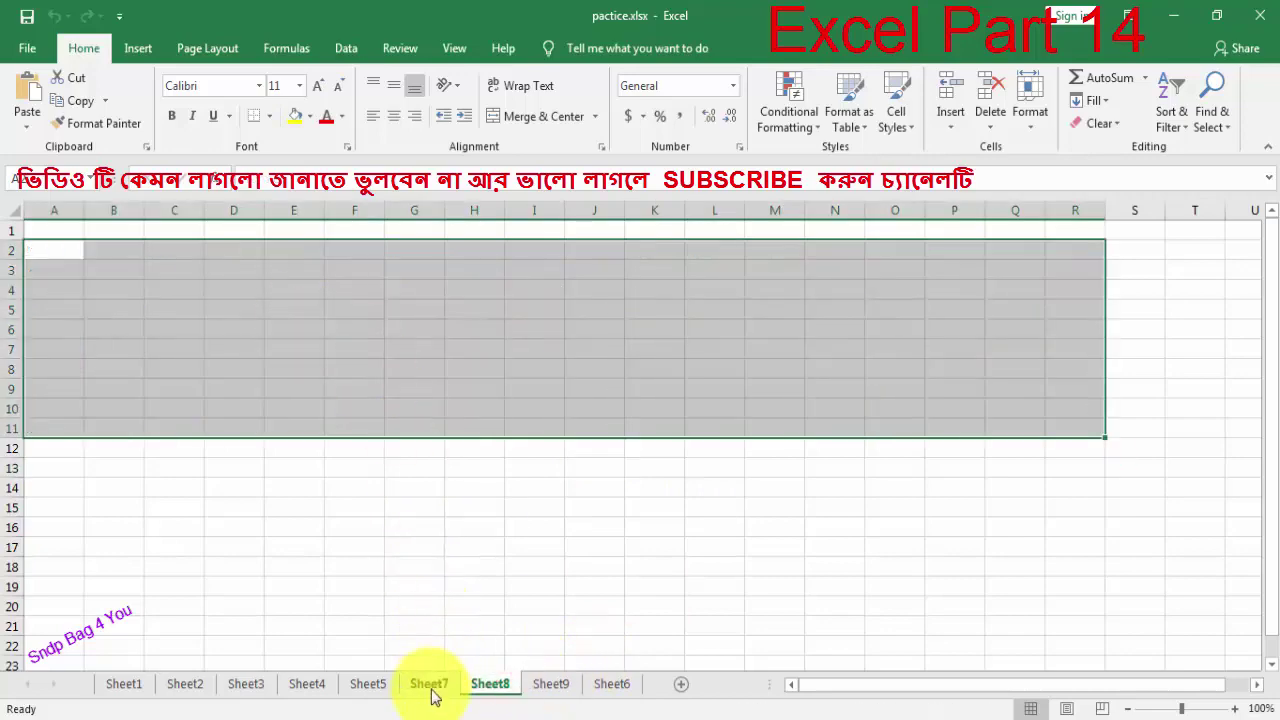
Select Sheet1's table range A2:R11
left_click(123, 684)
left_click_drag(29, 243, 1131, 440)
left_click(1160, 460)
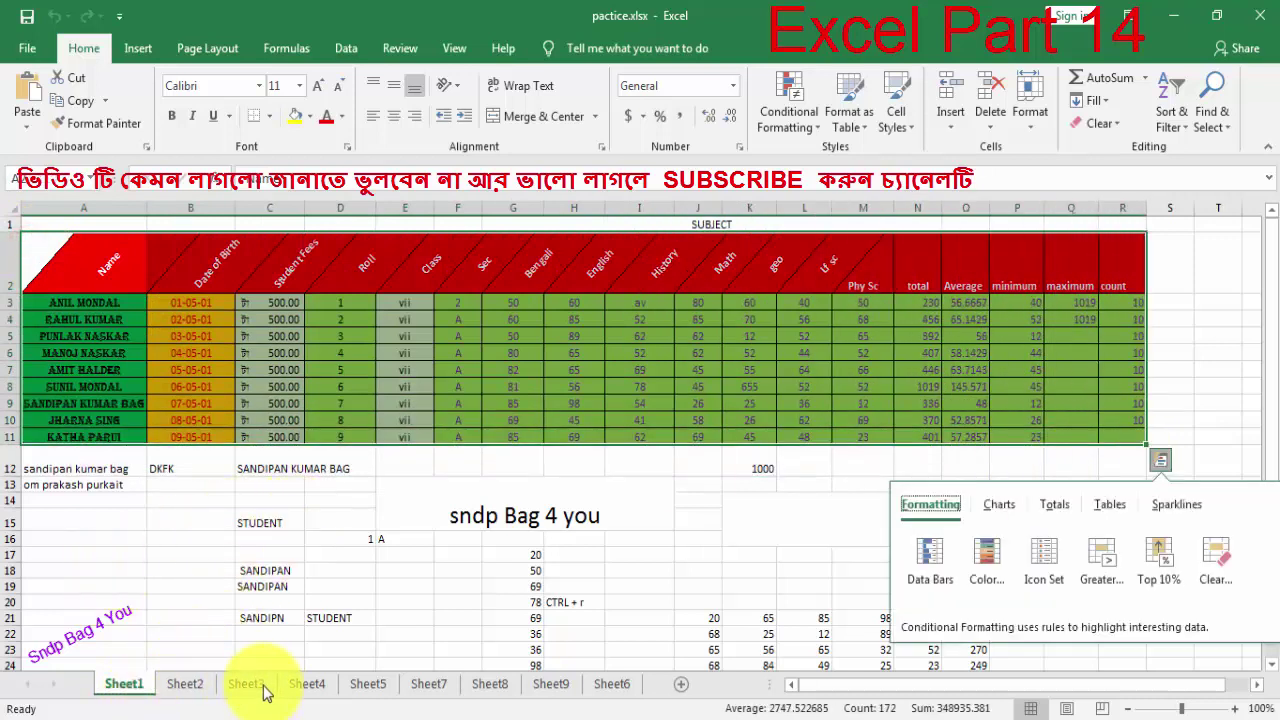
Group Sheet4, Sheet5, Sheet7, Sheet8 and Sheet9 with Sheet1
left_click(307, 684, "ctrl")
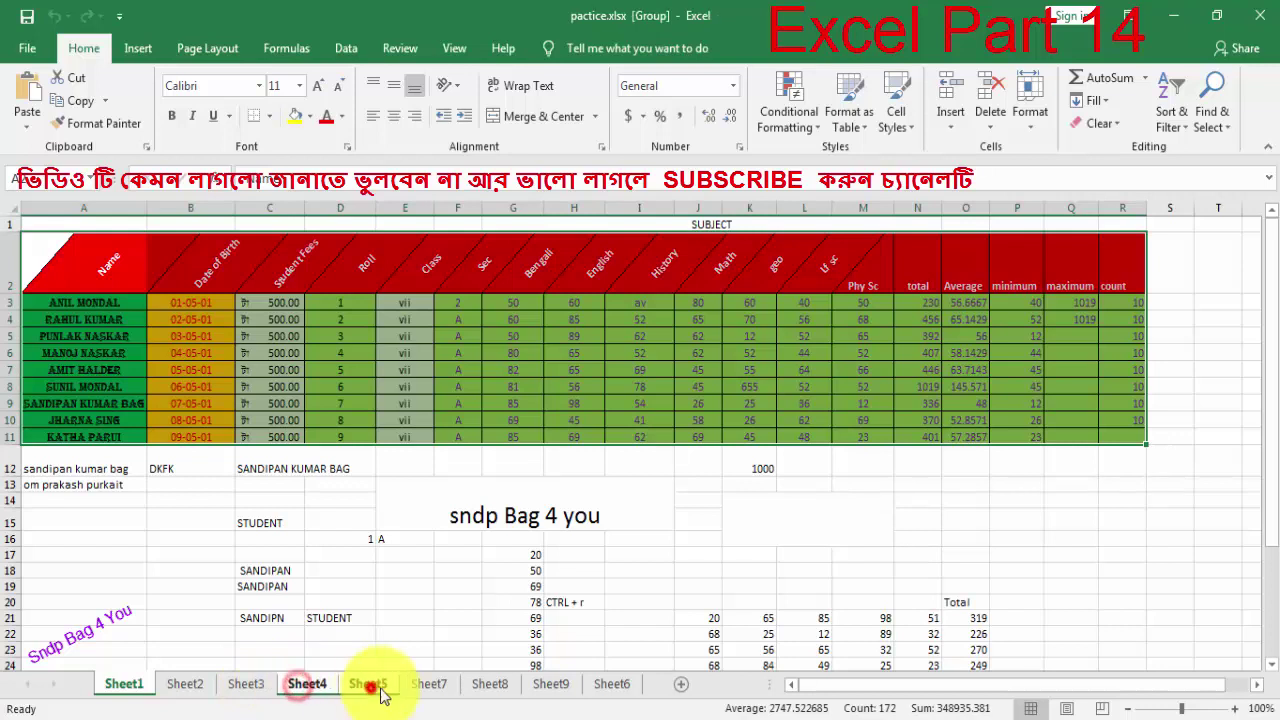
left_click(368, 684, "ctrl")
left_click(429, 684, "ctrl")
left_click(490, 684, "ctrl")
left_click(551, 684, "ctrl")
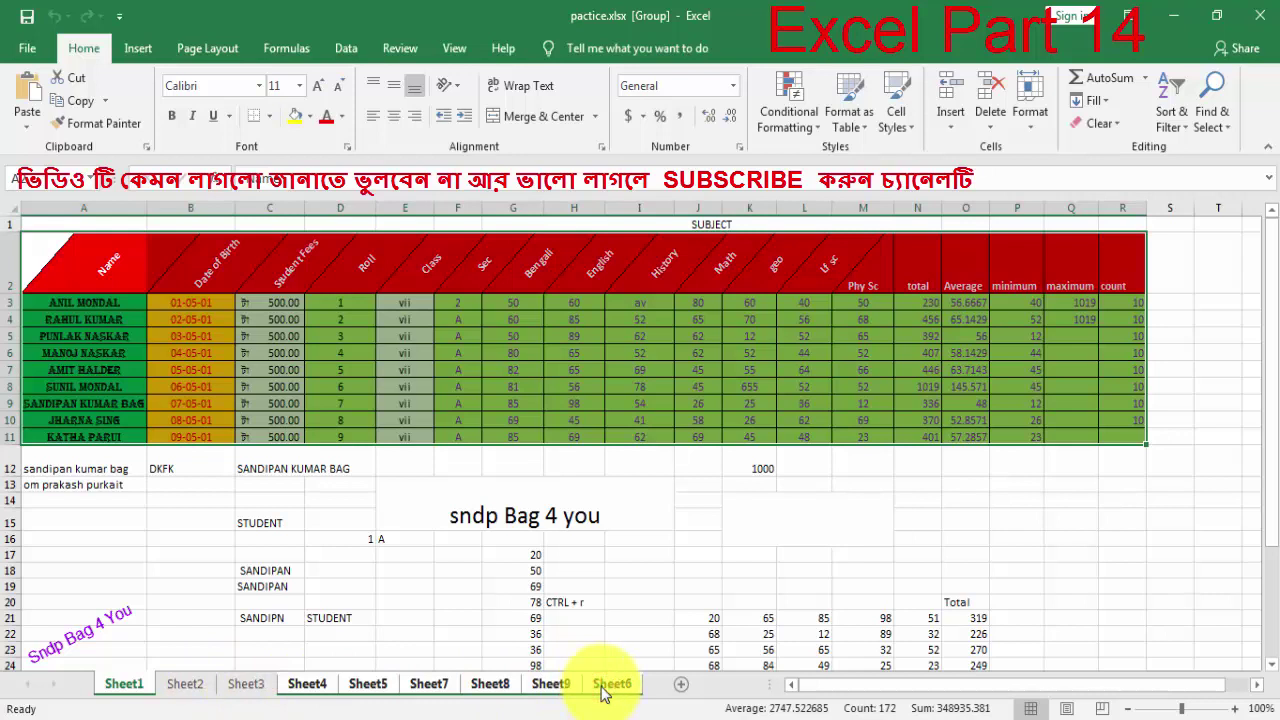
Fill Sheet1's table formats only across the grouped sheets
left_click(1100, 101)
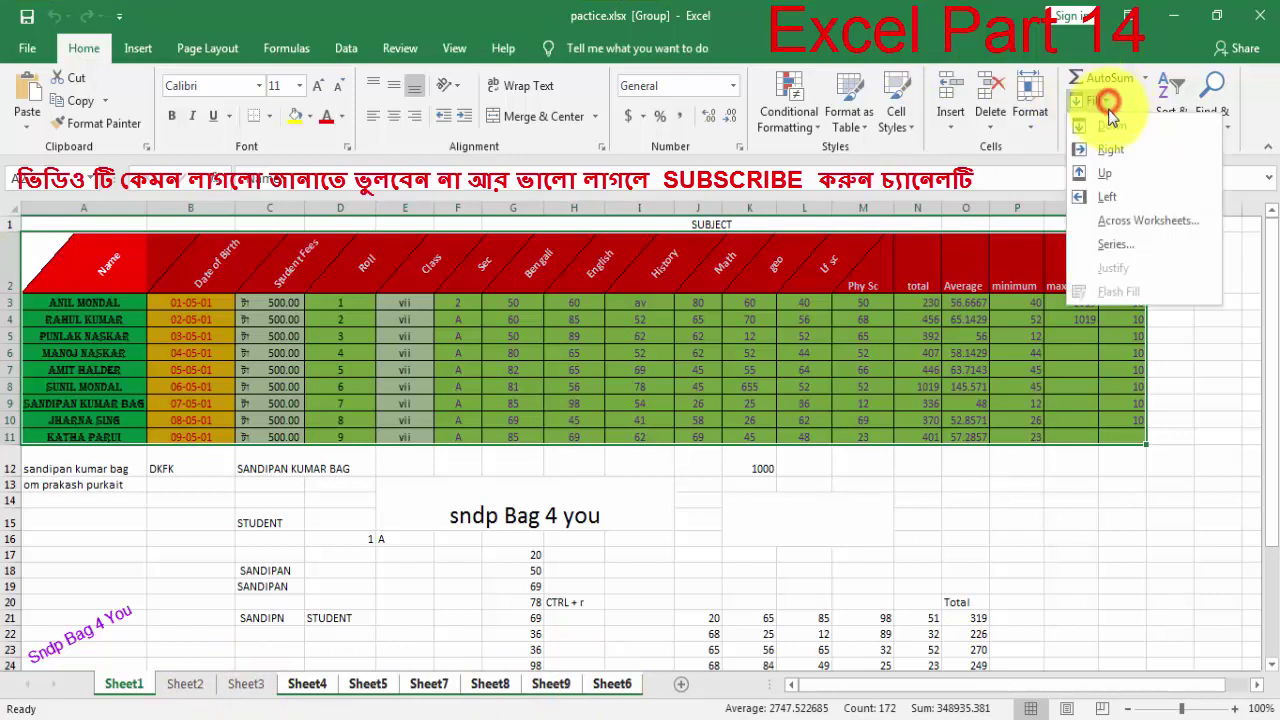
left_click(1150, 221)
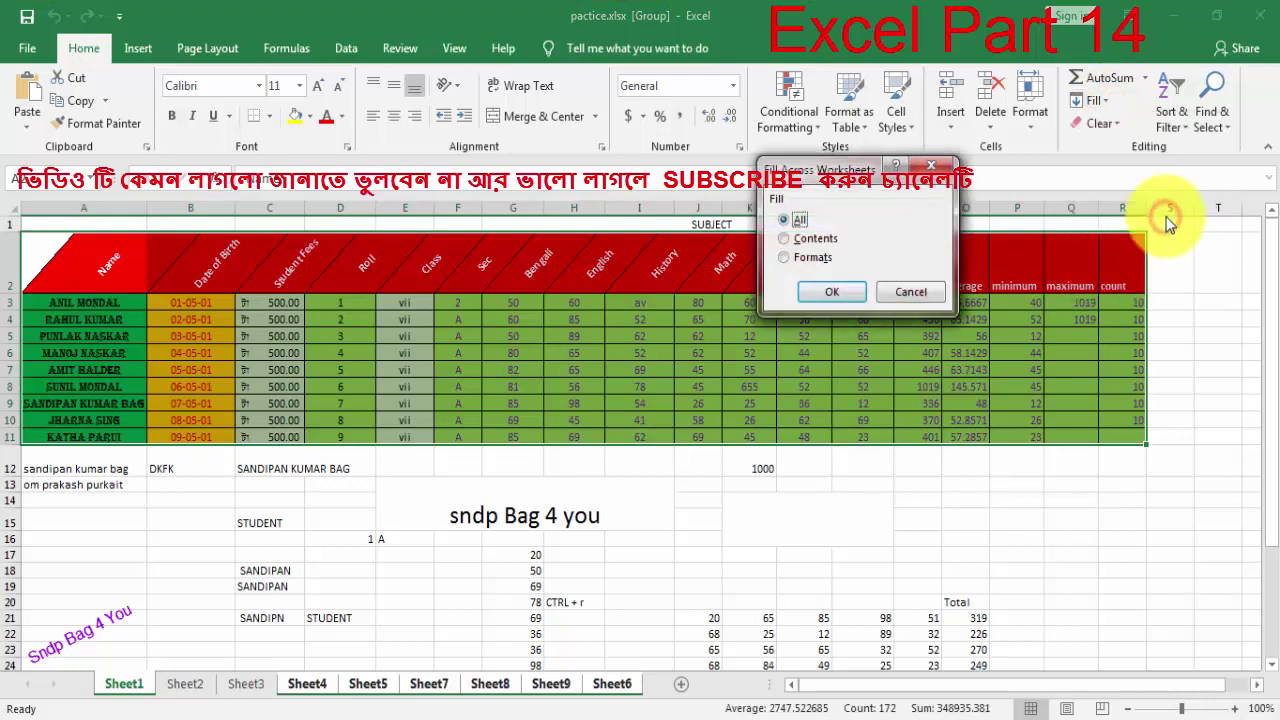
left_click(811, 258)
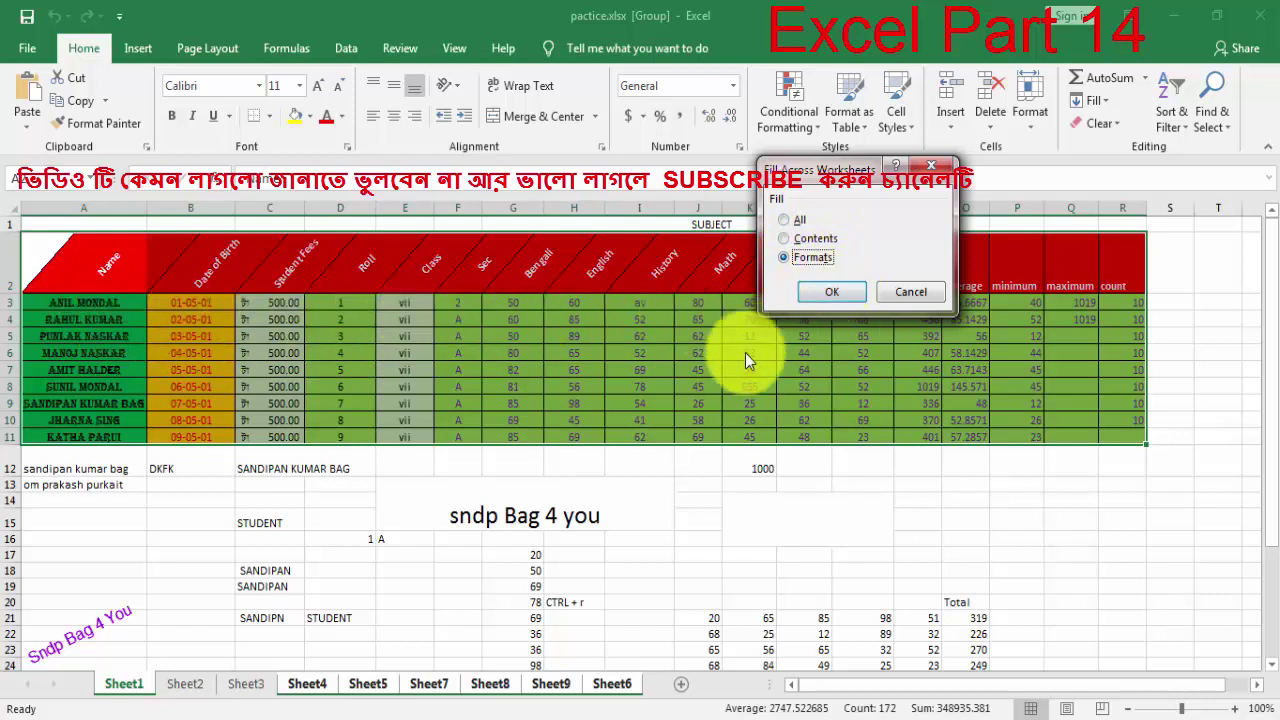
left_click(810, 295)
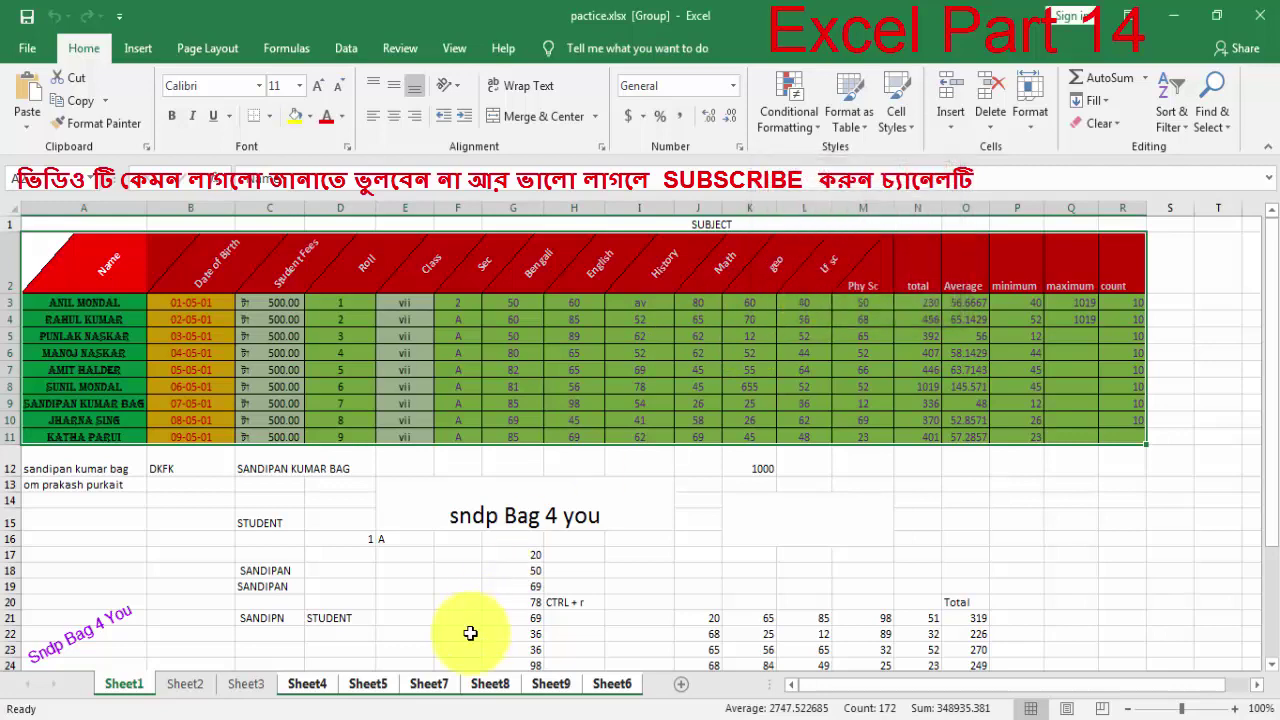
Inspect the copied formatting on Sheet8, Sheet7, Sheet5 and Sheet4
left_click(492, 684)
left_click(429, 686)
left_click(366, 686)
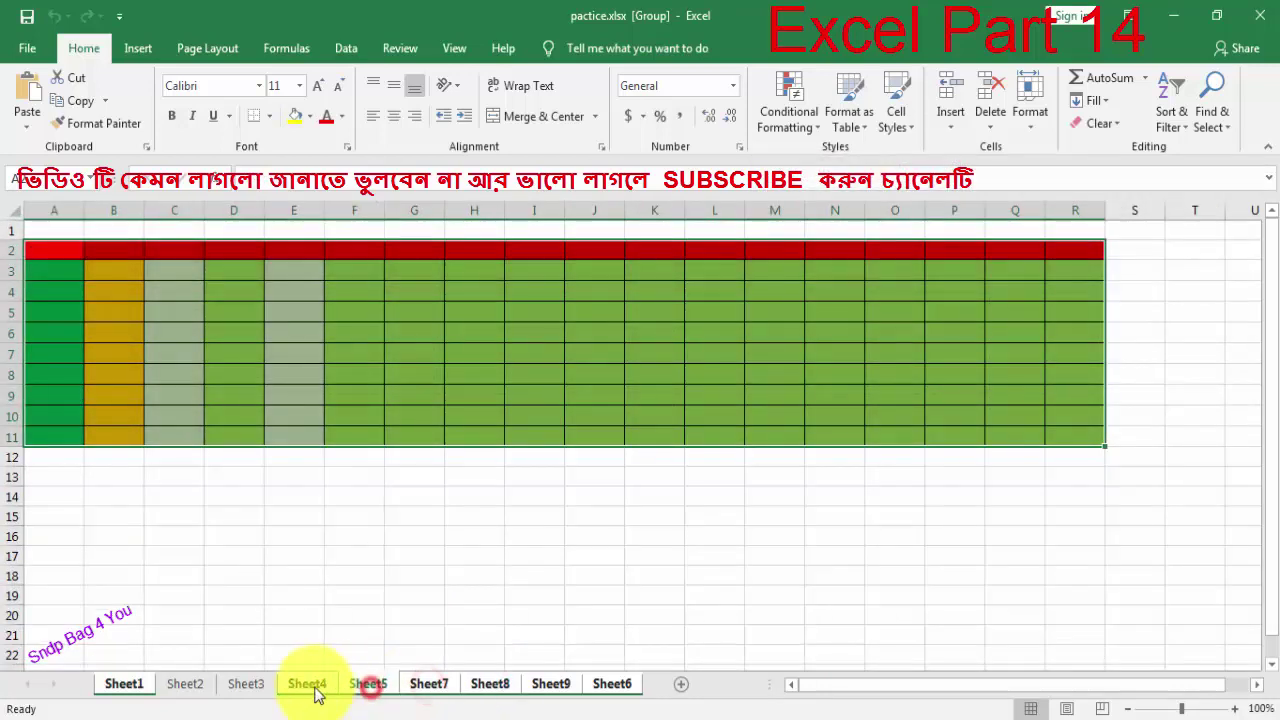
left_click(307, 688)
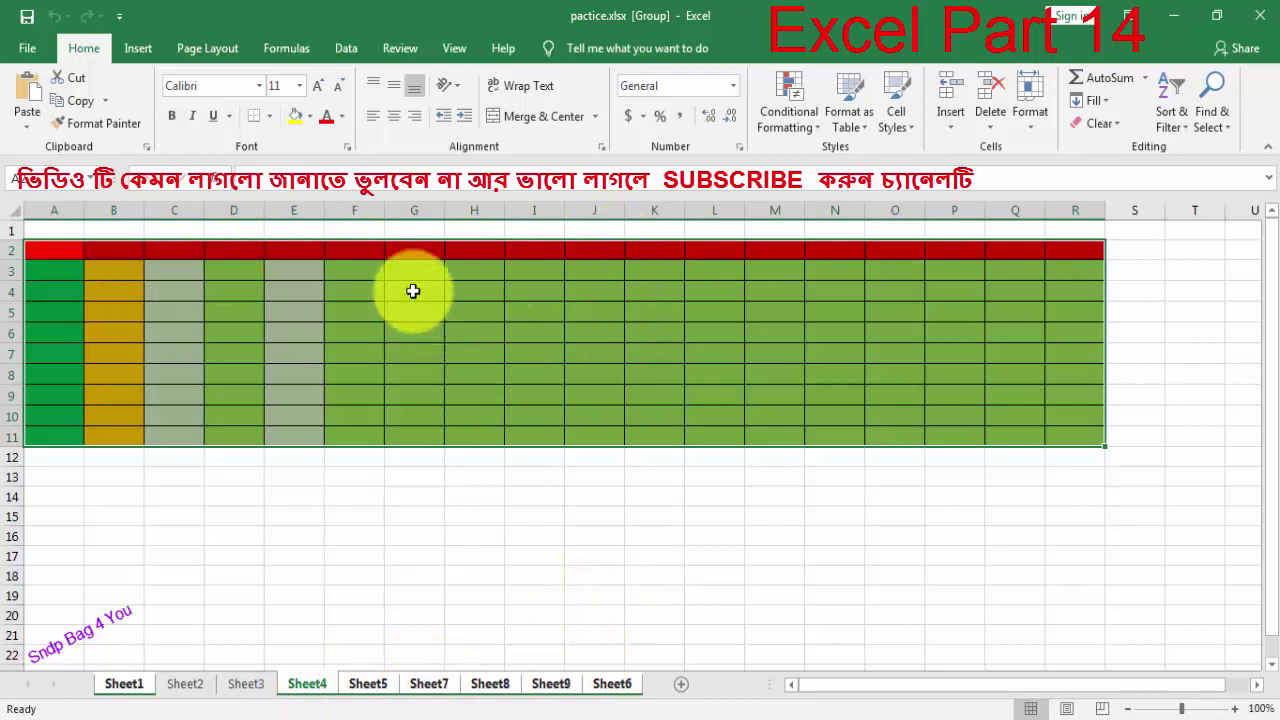
Enter a student name in A3 and the header fees in B2 on the grouped sheets
left_click(55, 271)
type("RAHUL")
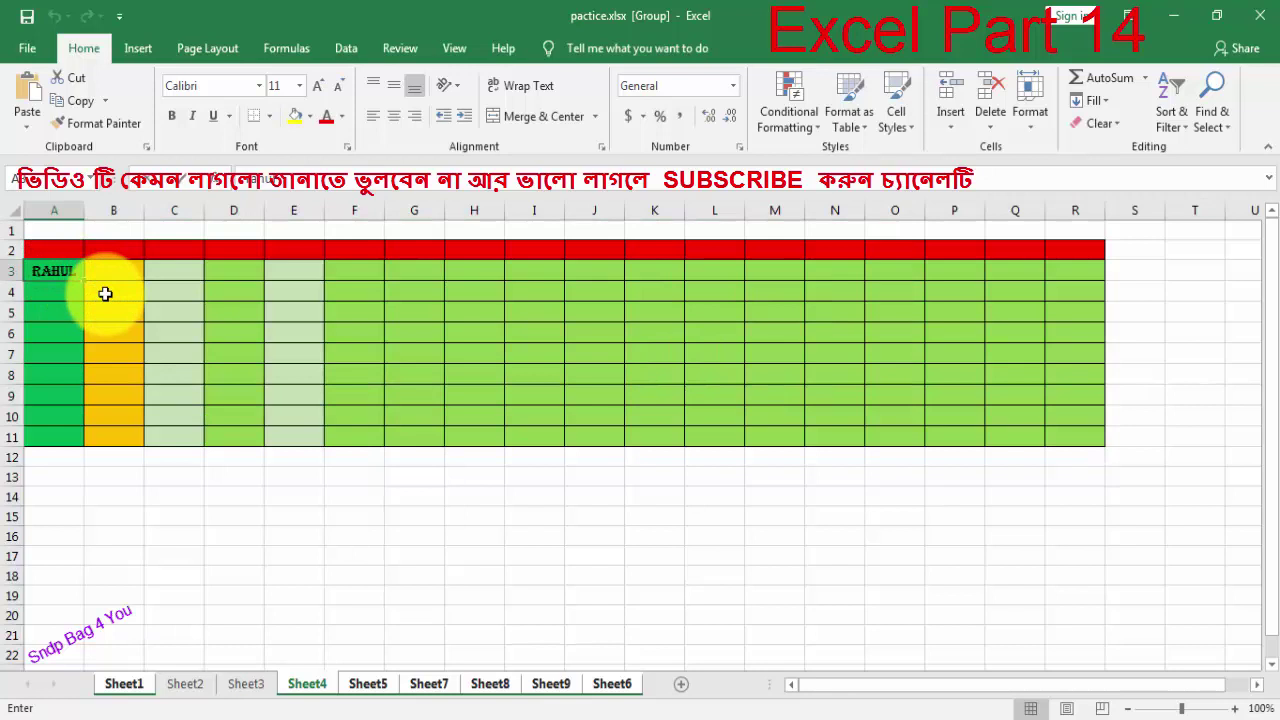
left_click(106, 272)
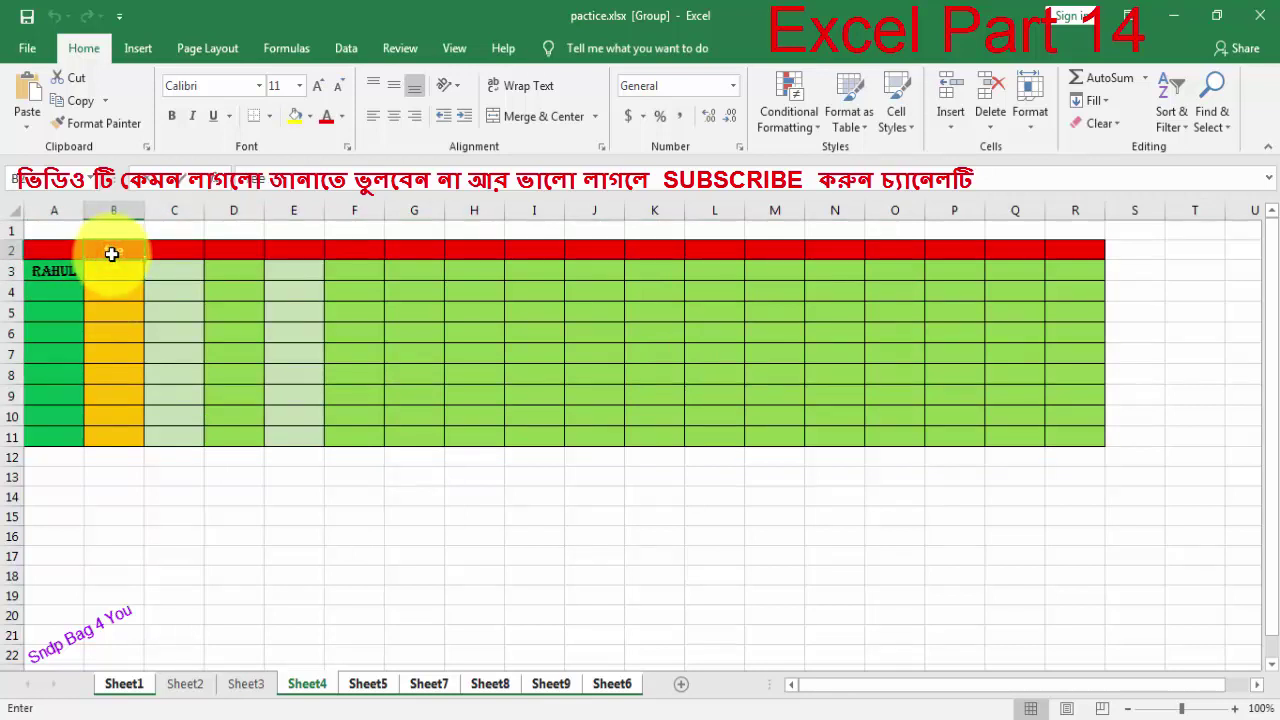
left_click(157, 294)
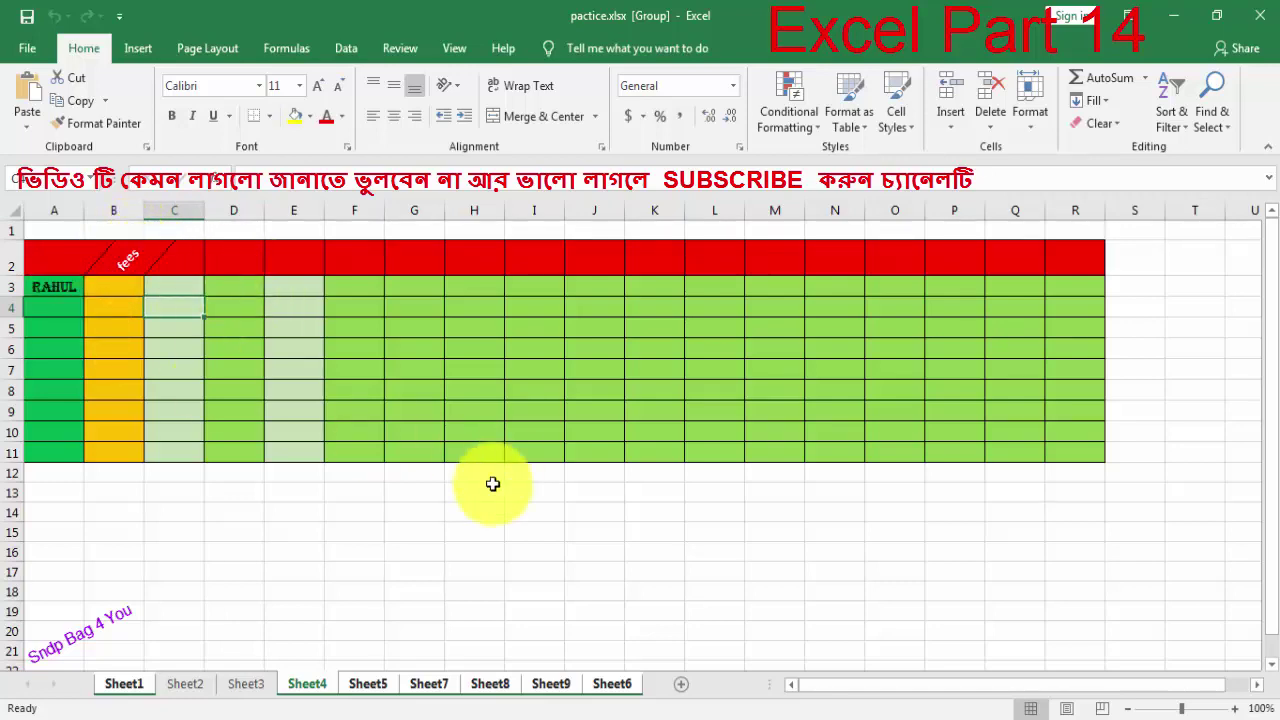
On Sheet1, replace the student name in A6 and set C3's fee to 700
left_click(124, 686)
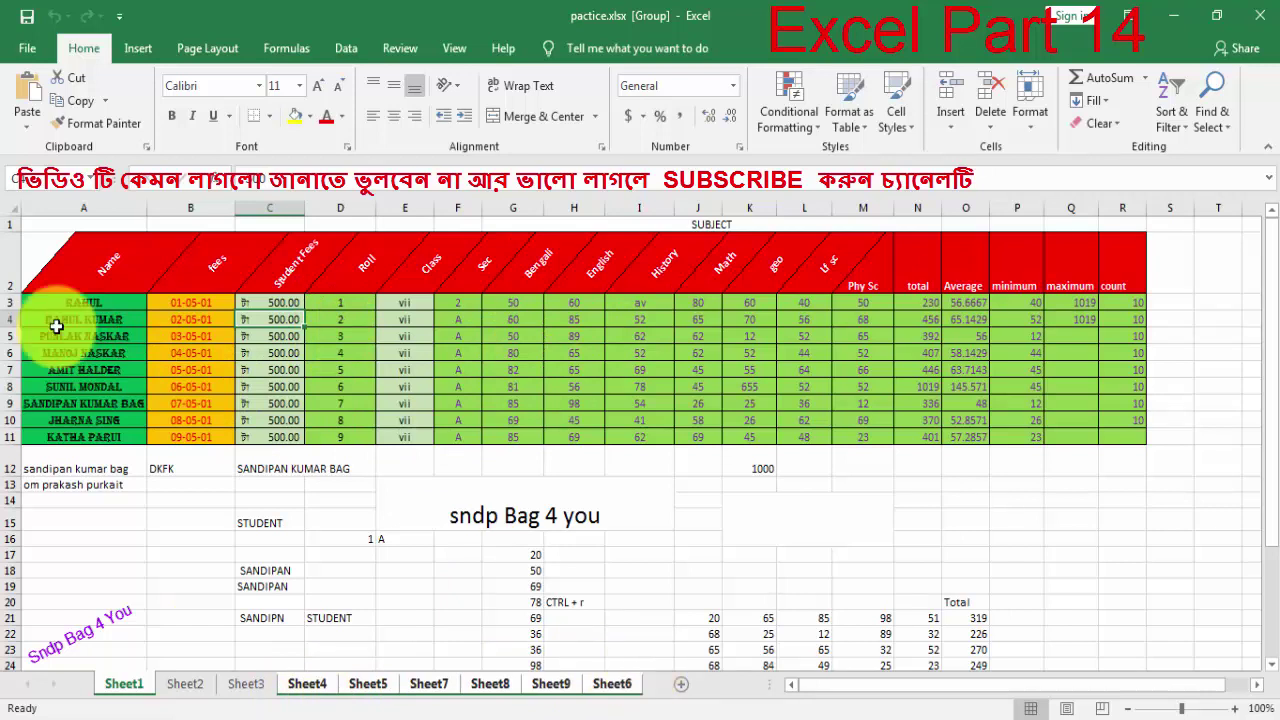
left_click(58, 357)
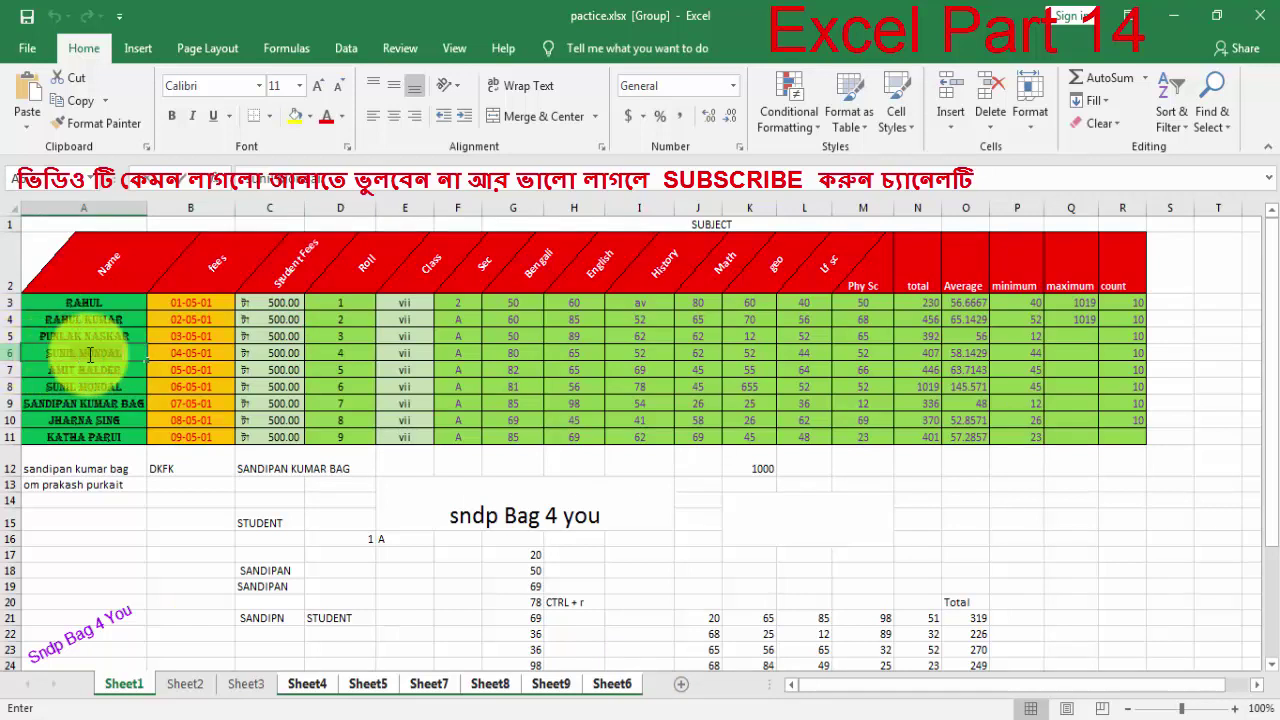
key("Tab")
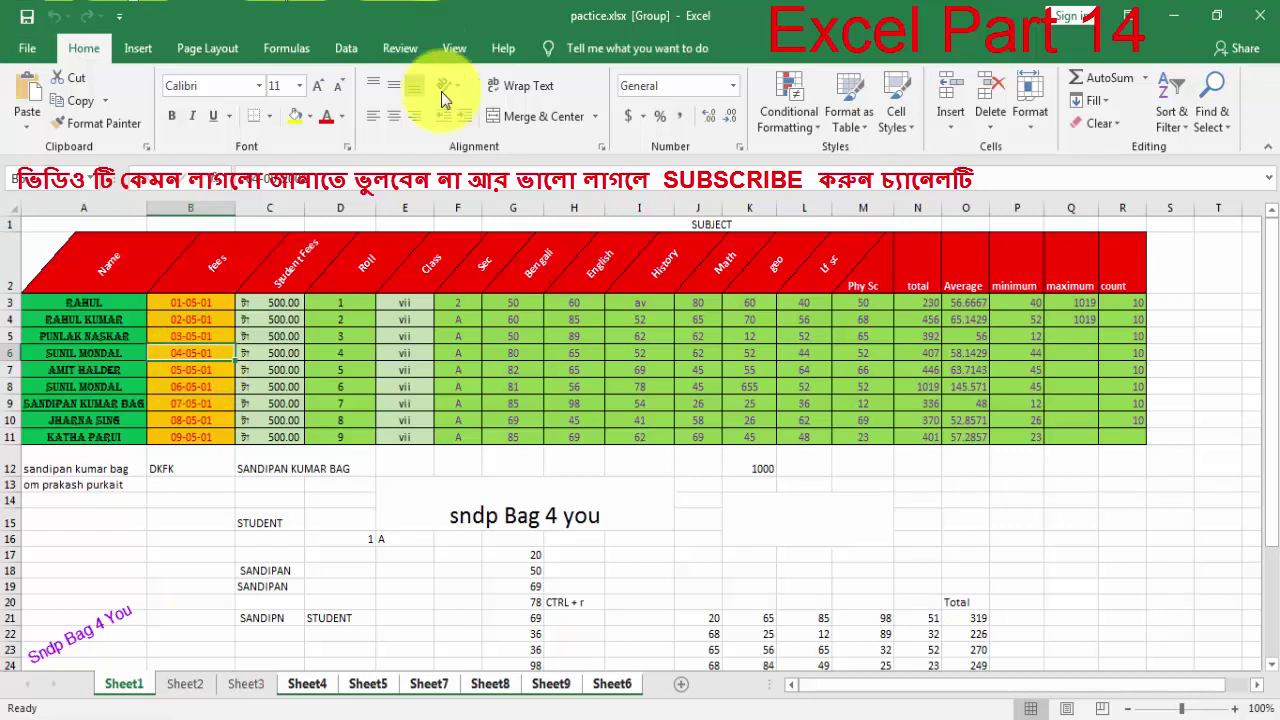
left_click(286, 303)
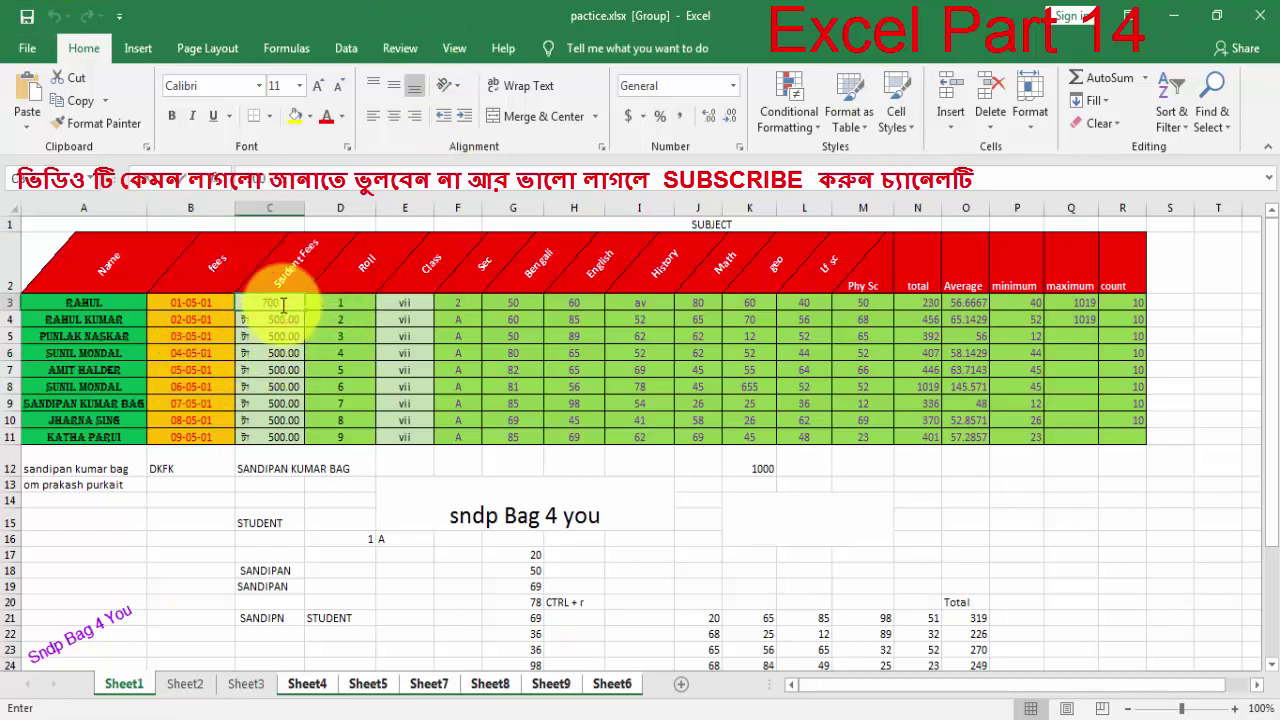
left_click(423, 466)
Check the shared edits on Sheet5, Sheet7, Sheet8, Sheet9 and Sheet6
left_click(376, 684)
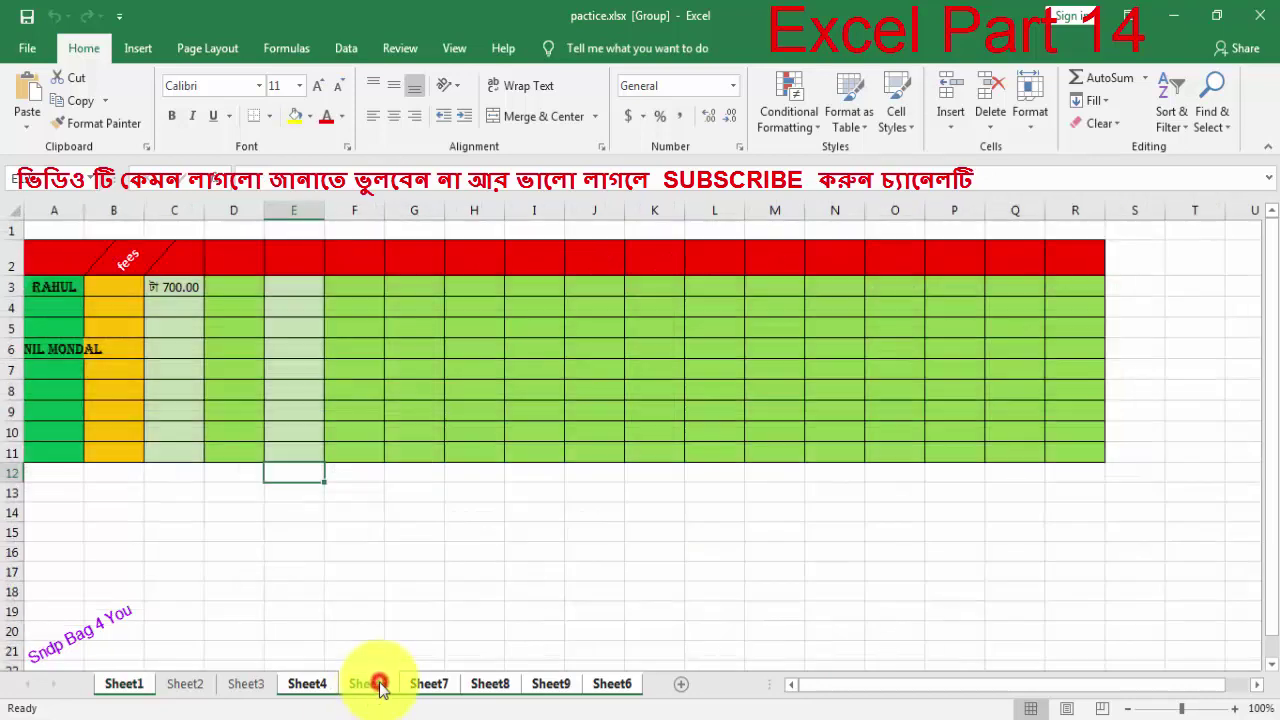
left_click(438, 684)
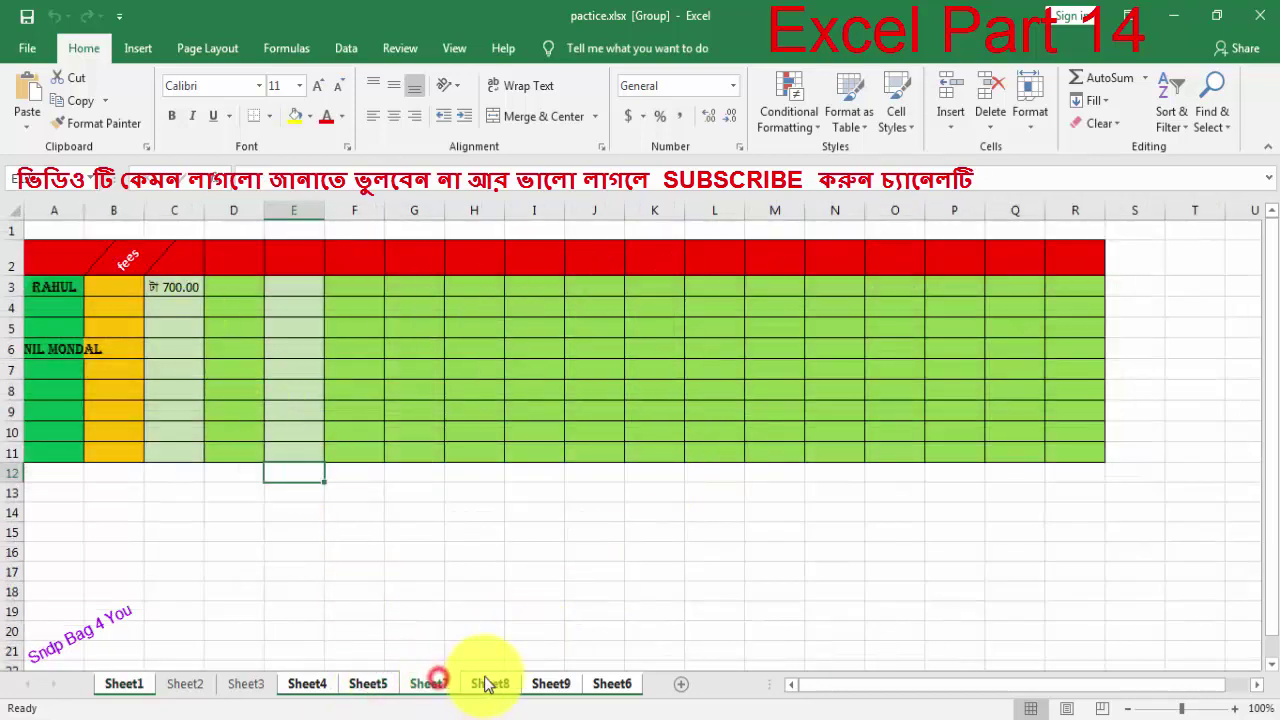
left_click(488, 684)
left_click(551, 684)
left_click(610, 684)
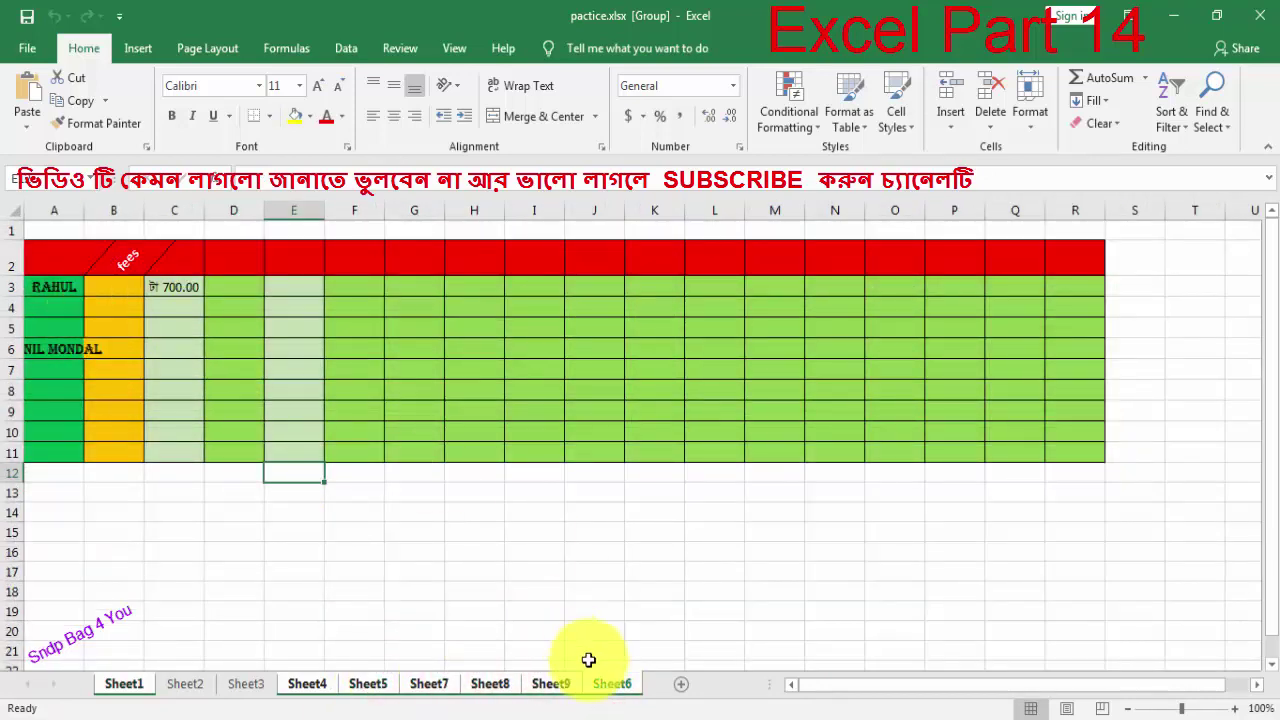
left_click(553, 684)
left_click(490, 684)
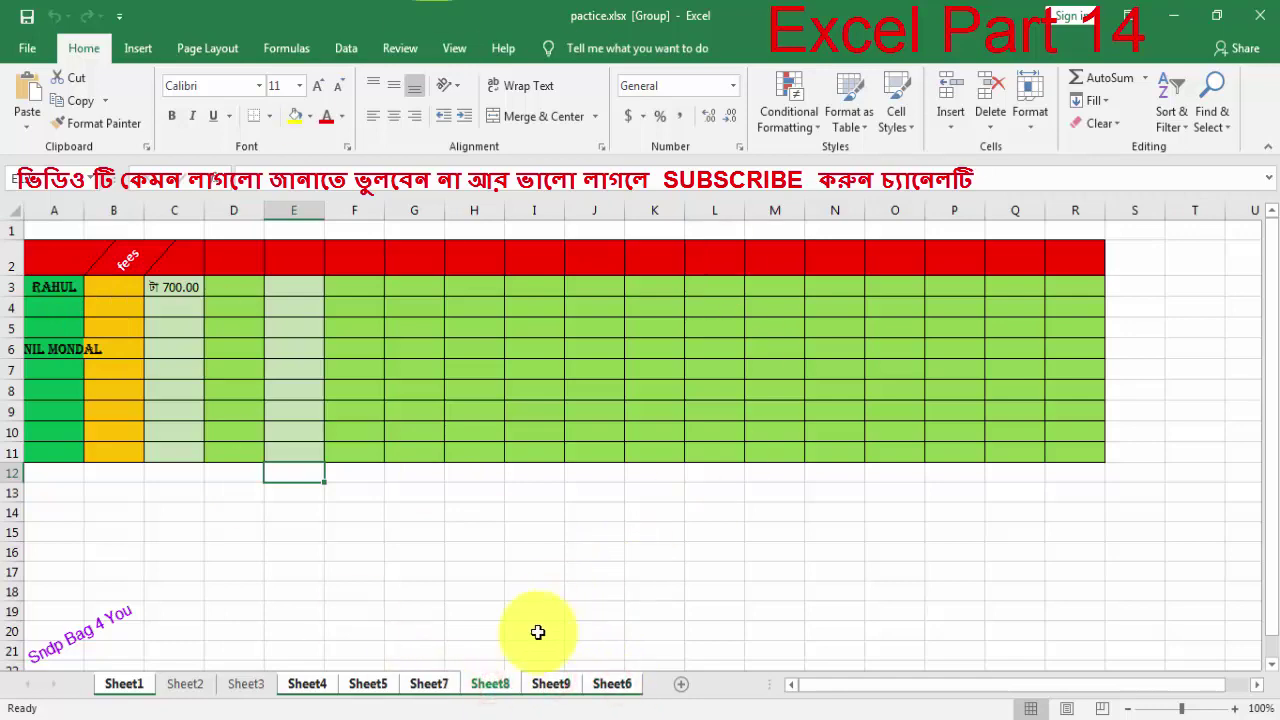
Ungroup the sheets, enter 9 as Sheet1's C7 fee, then view Sheet5 and Sheet8
right_click(497, 684)
left_click(557, 665)
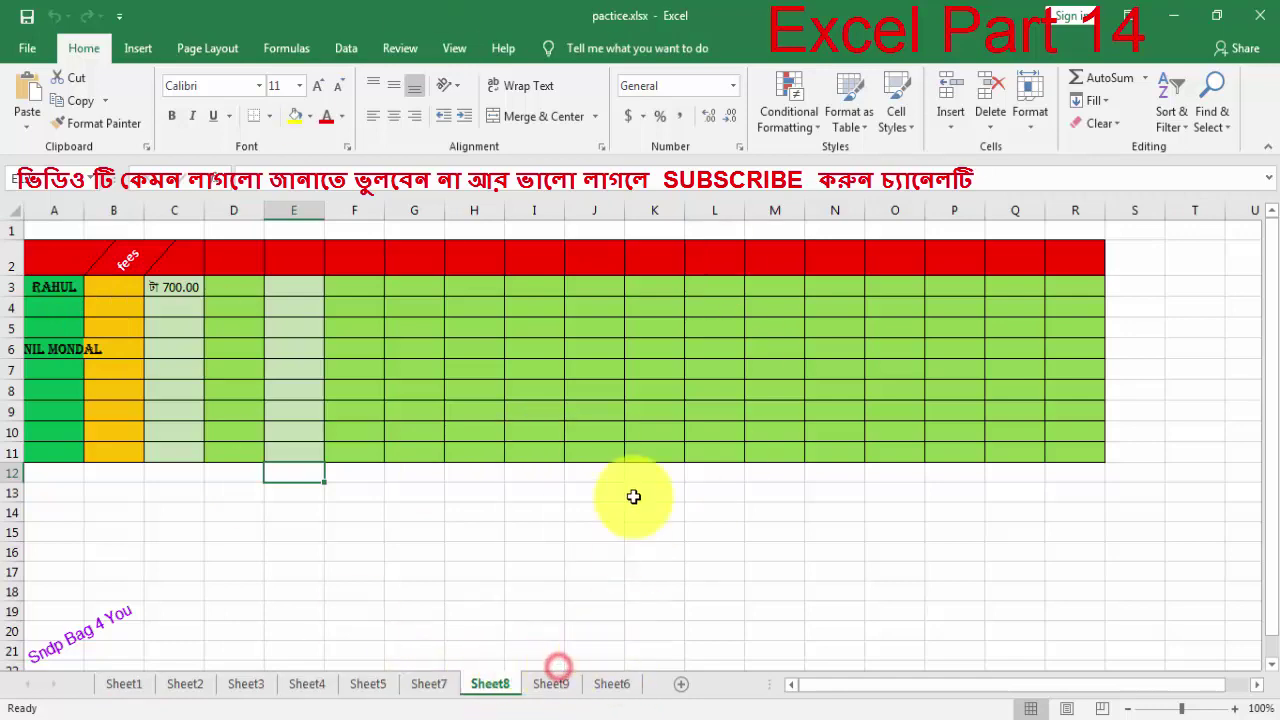
left_click(124, 686)
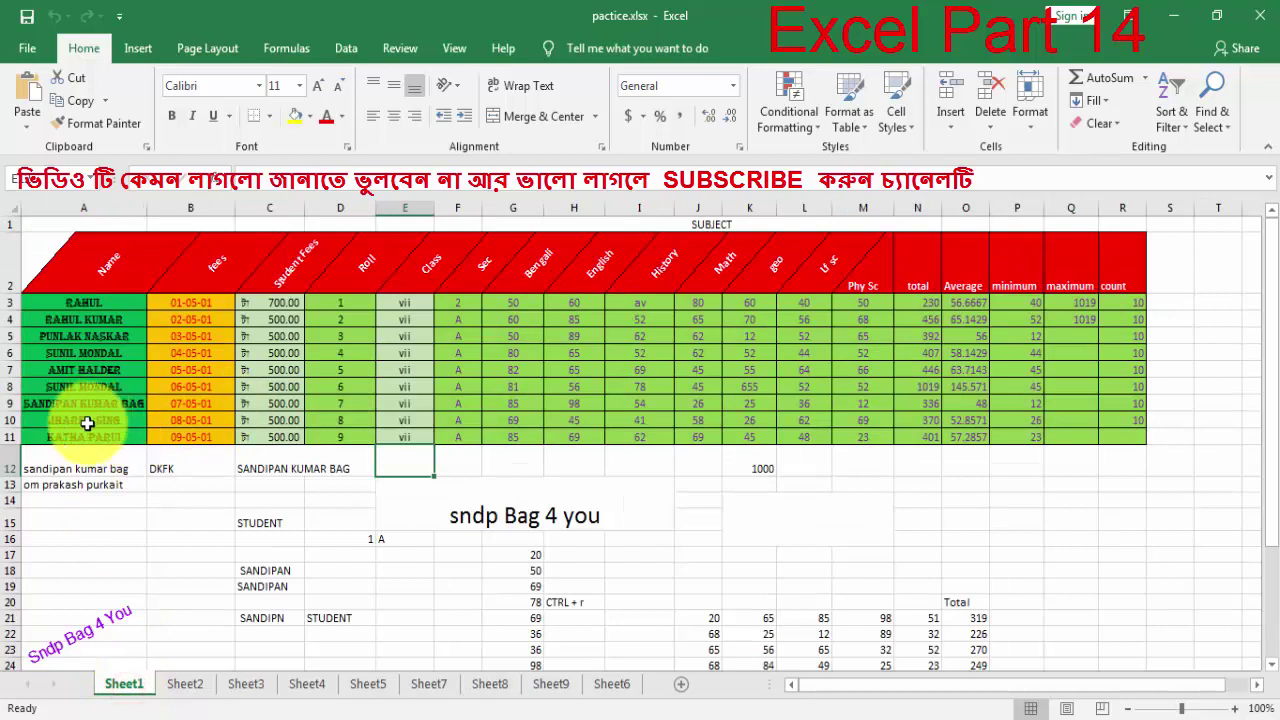
left_click(270, 367)
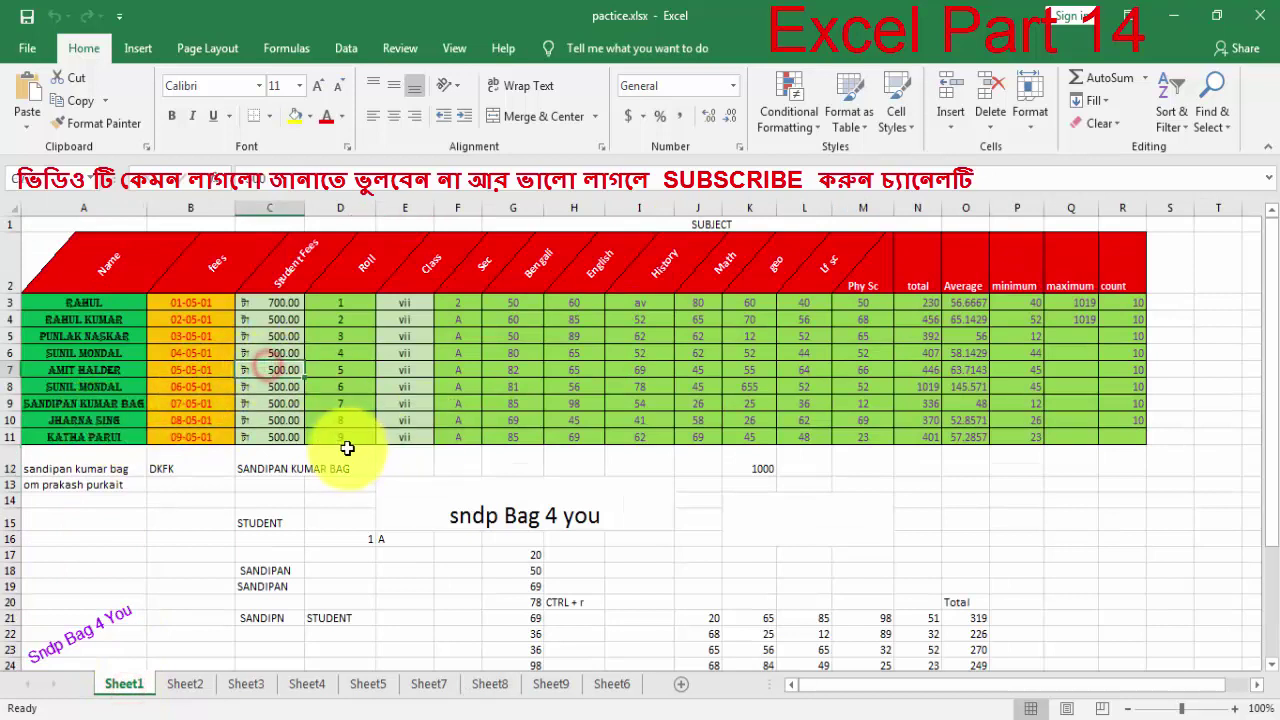
type("9")
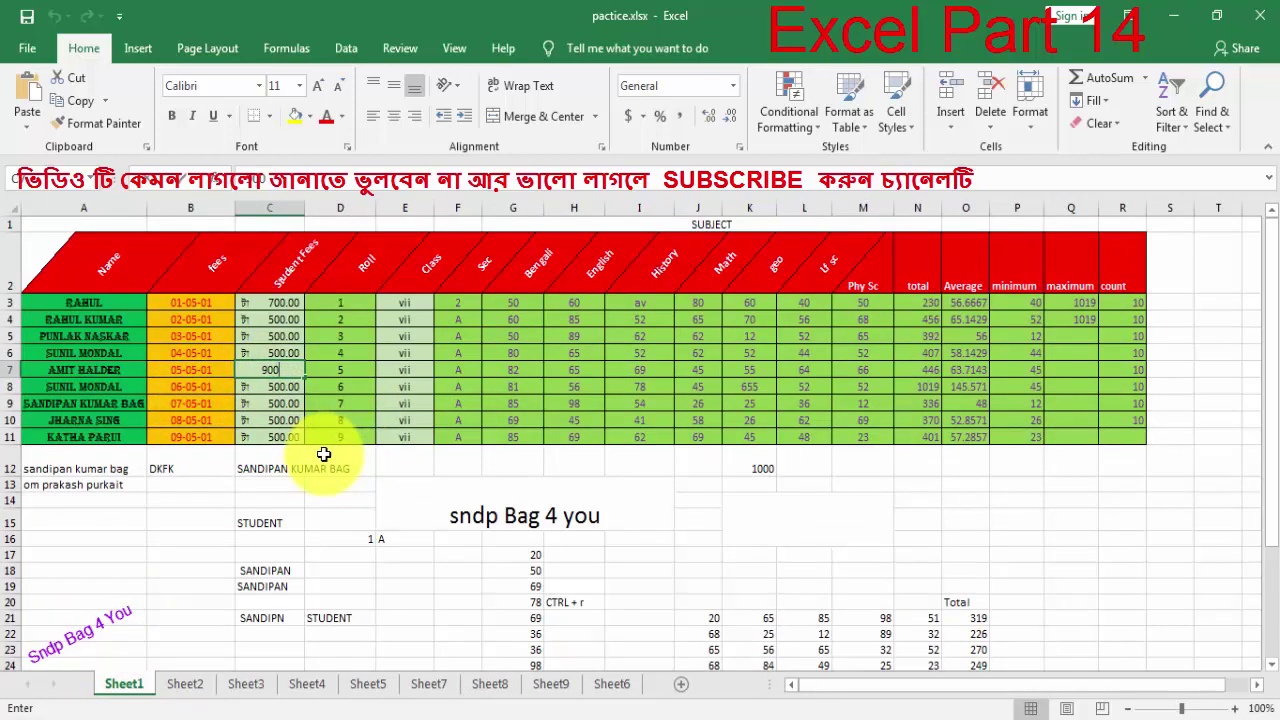
left_click(415, 505)
left_click(368, 684)
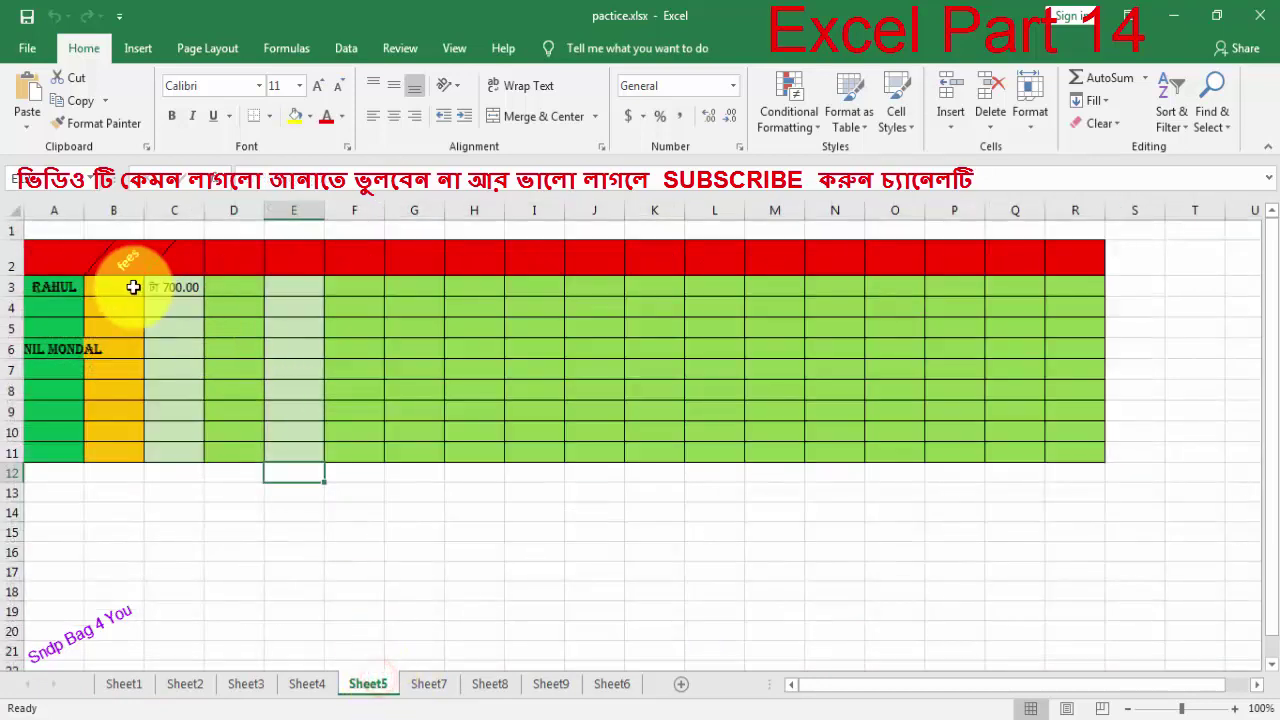
left_click(490, 684)
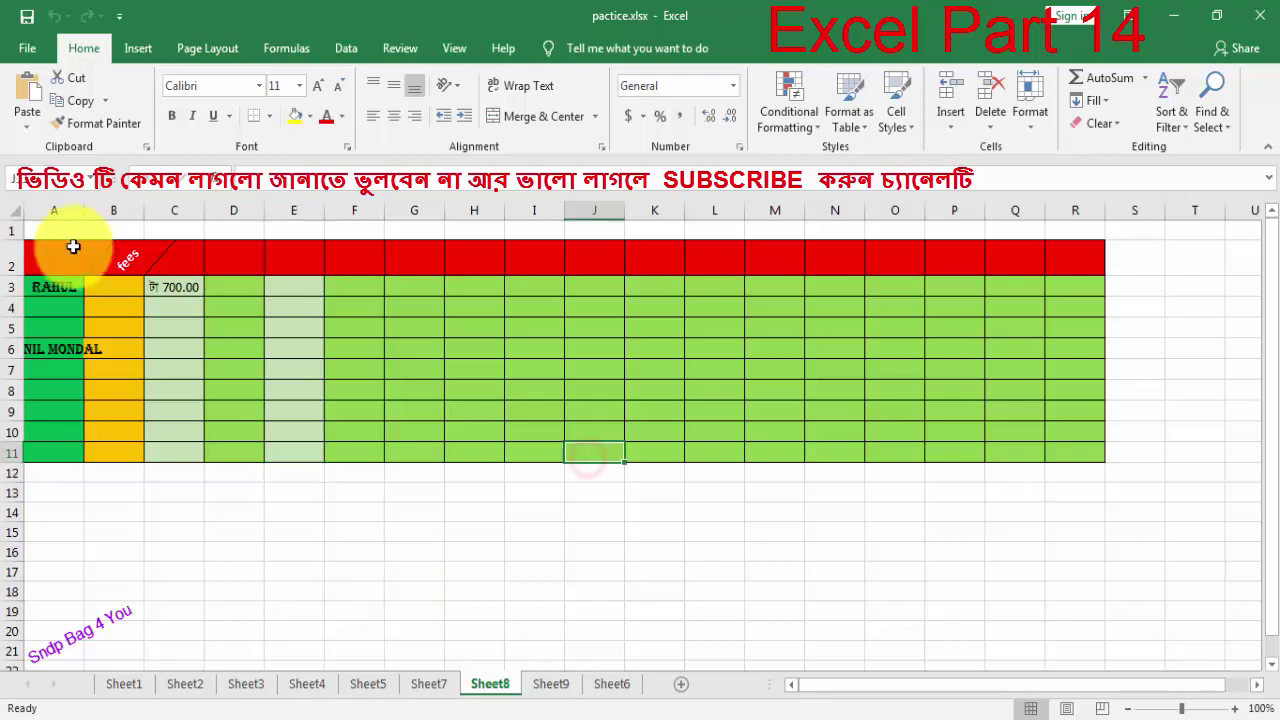
Clear all formatting from the A1:Q13 table, keeping its text and values
mouse_move(35, 232)
left_mouse_down()
mouse_move(1032, 492)
mouse_move(1071, 452)
left_mouse_up()
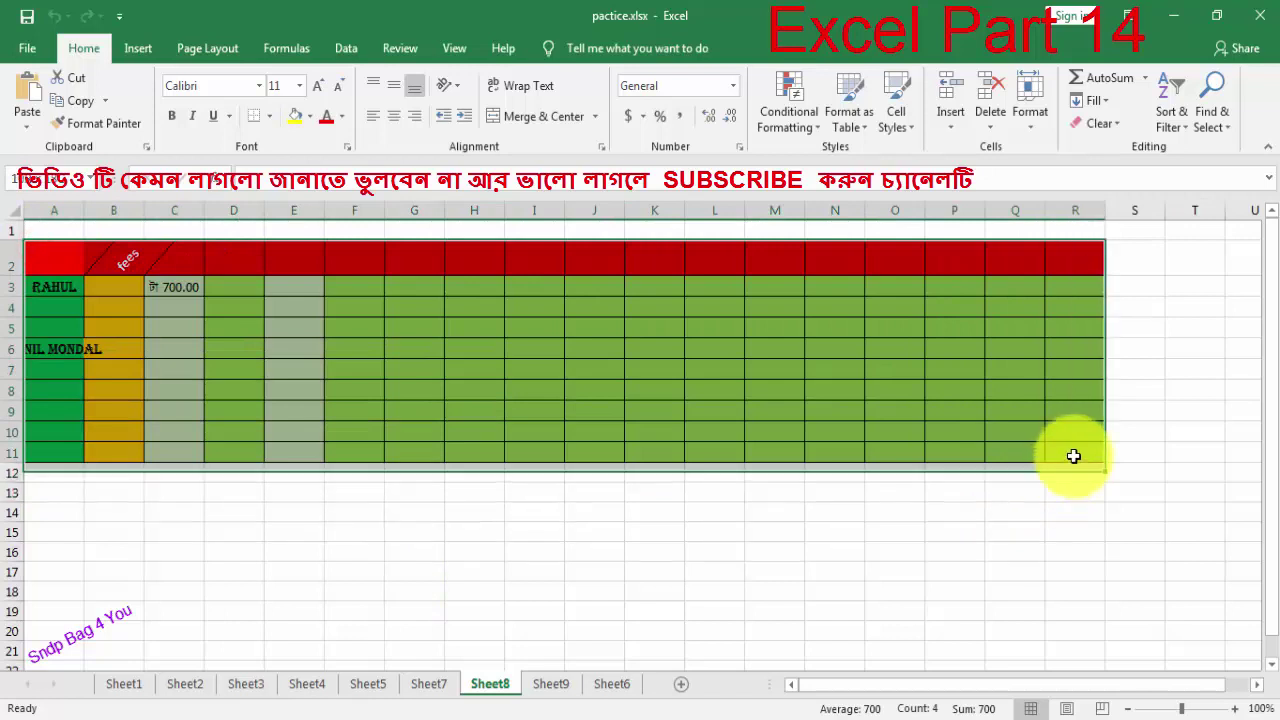
left_click(1120, 124)
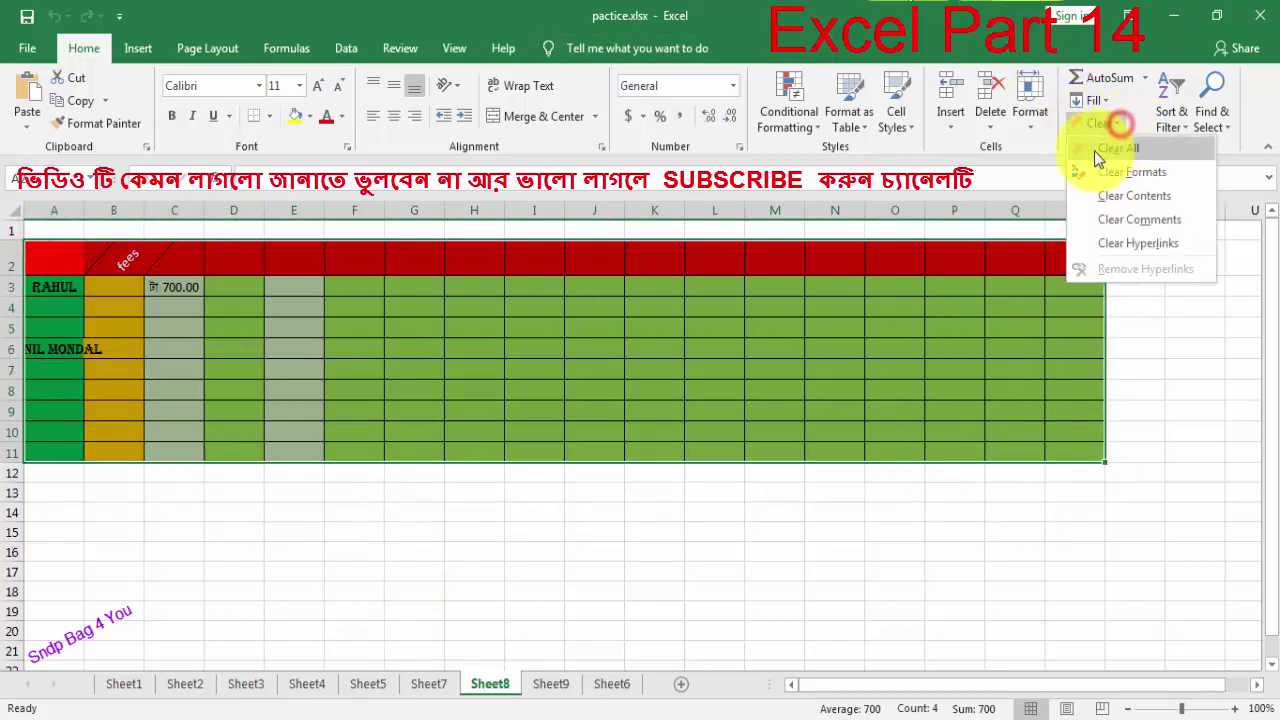
left_click(1125, 172)
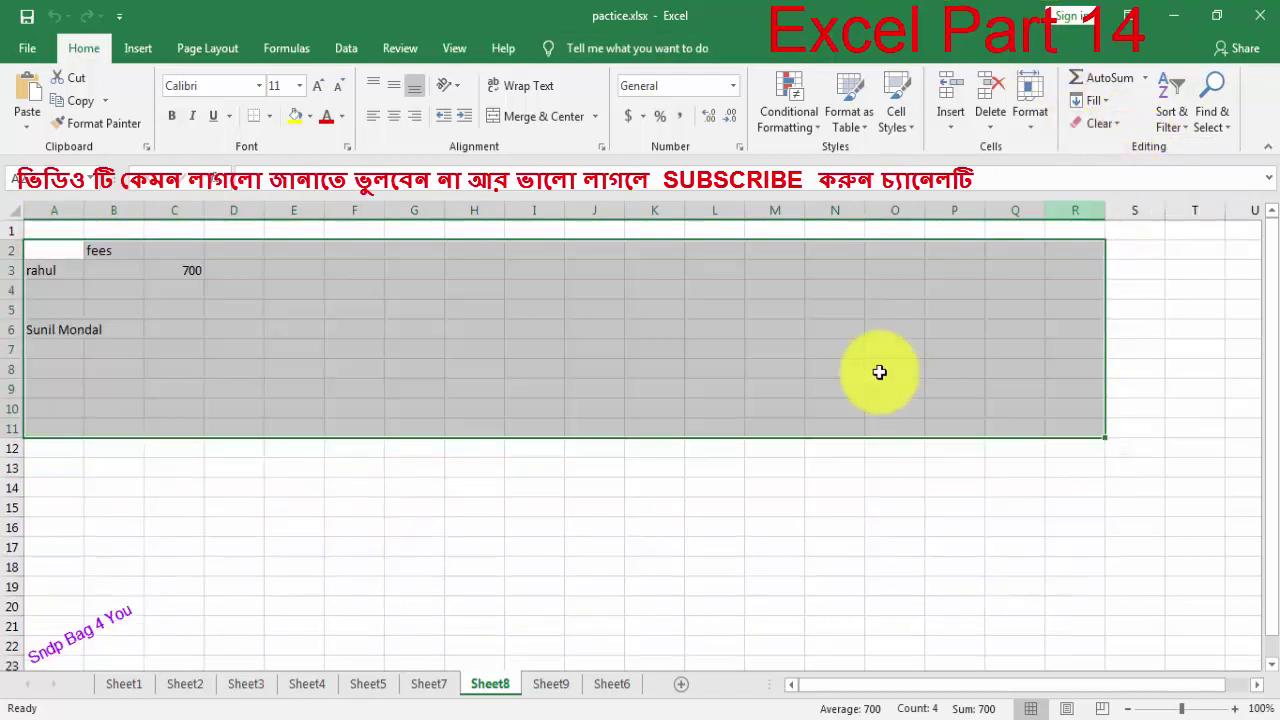
left_click(830, 407)
left_click(1105, 104)
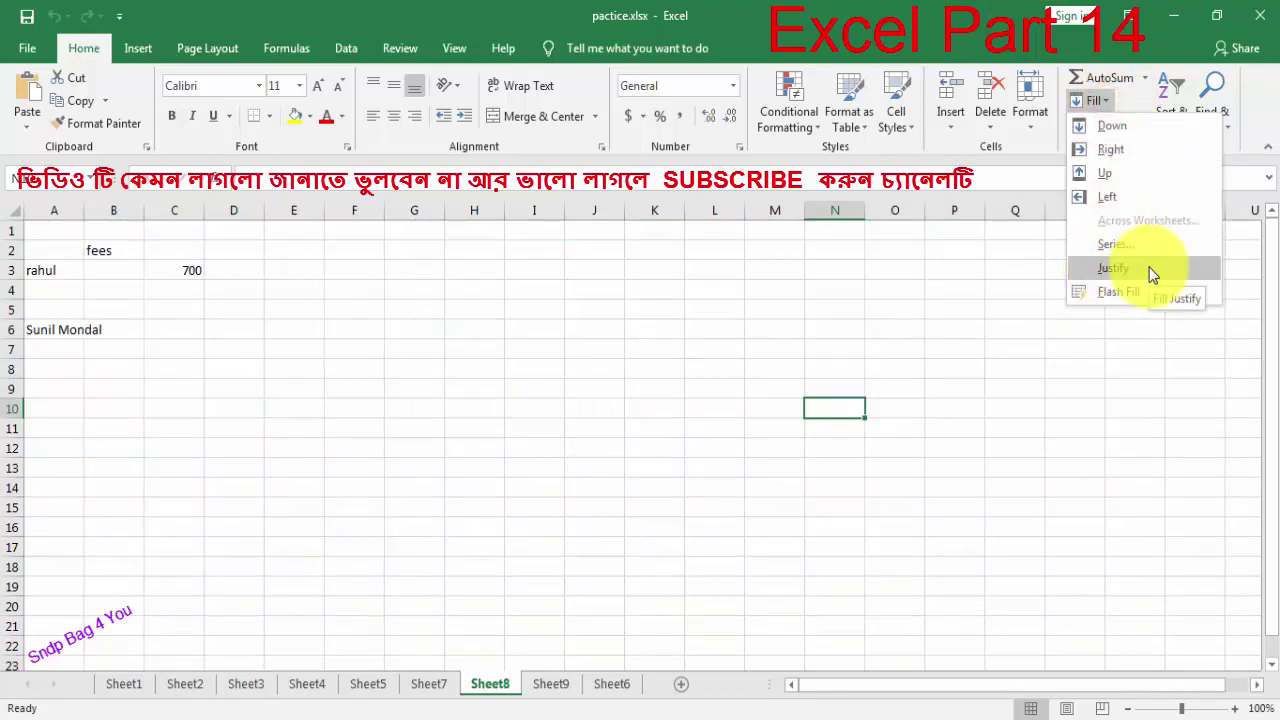
Enter 'this is a computer and this is a mouse' in J8 and Fill Justify it downward
left_click(585, 367)
left_click(585, 367)
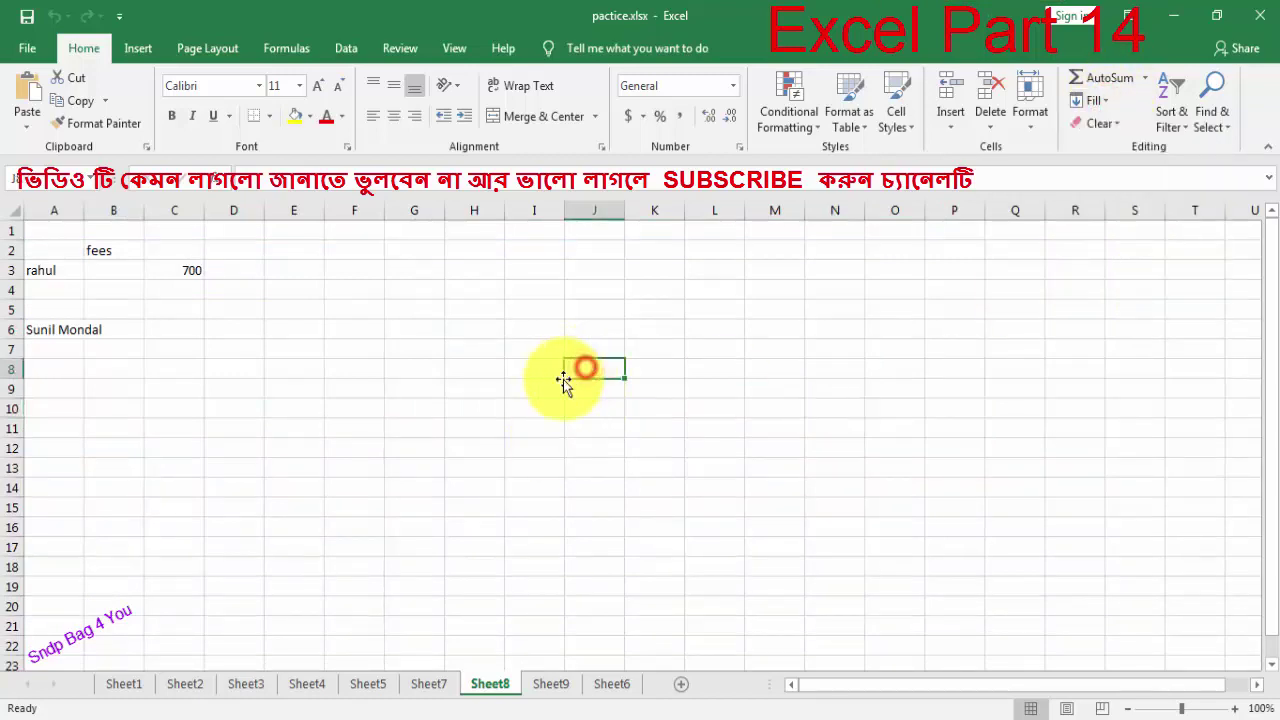
type("this is a computer and this is a mouse")
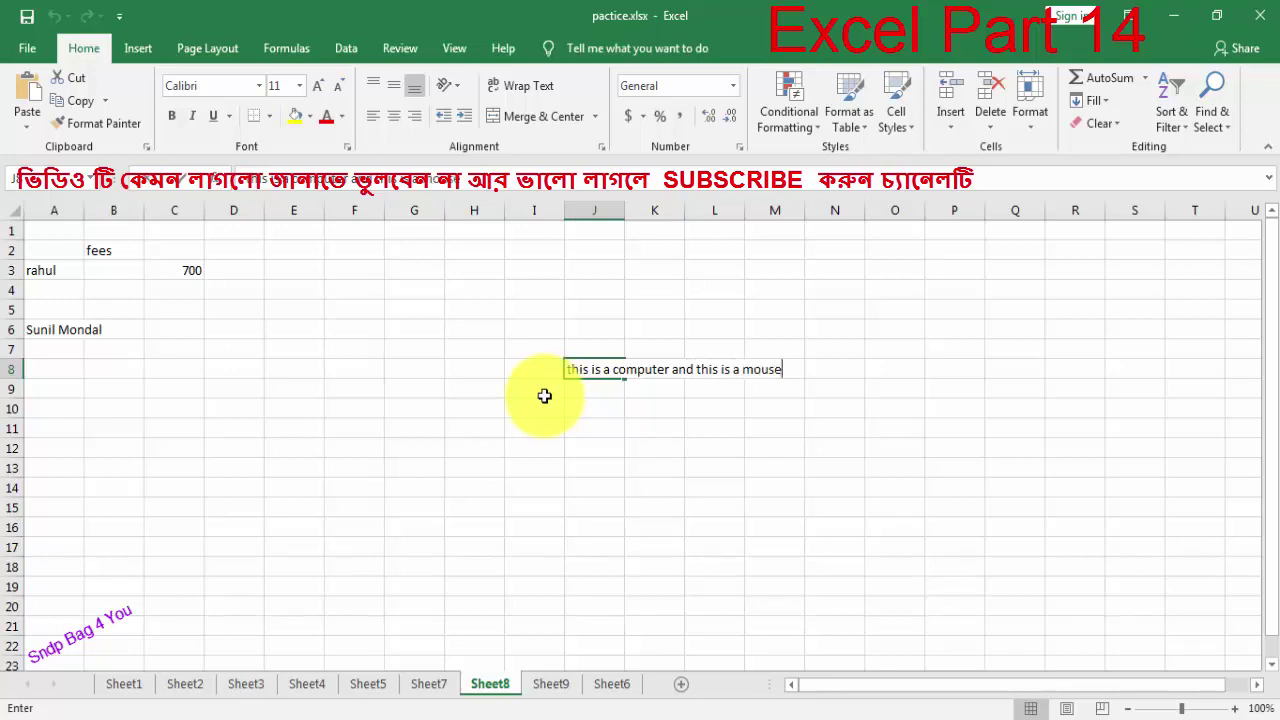
key("Return")
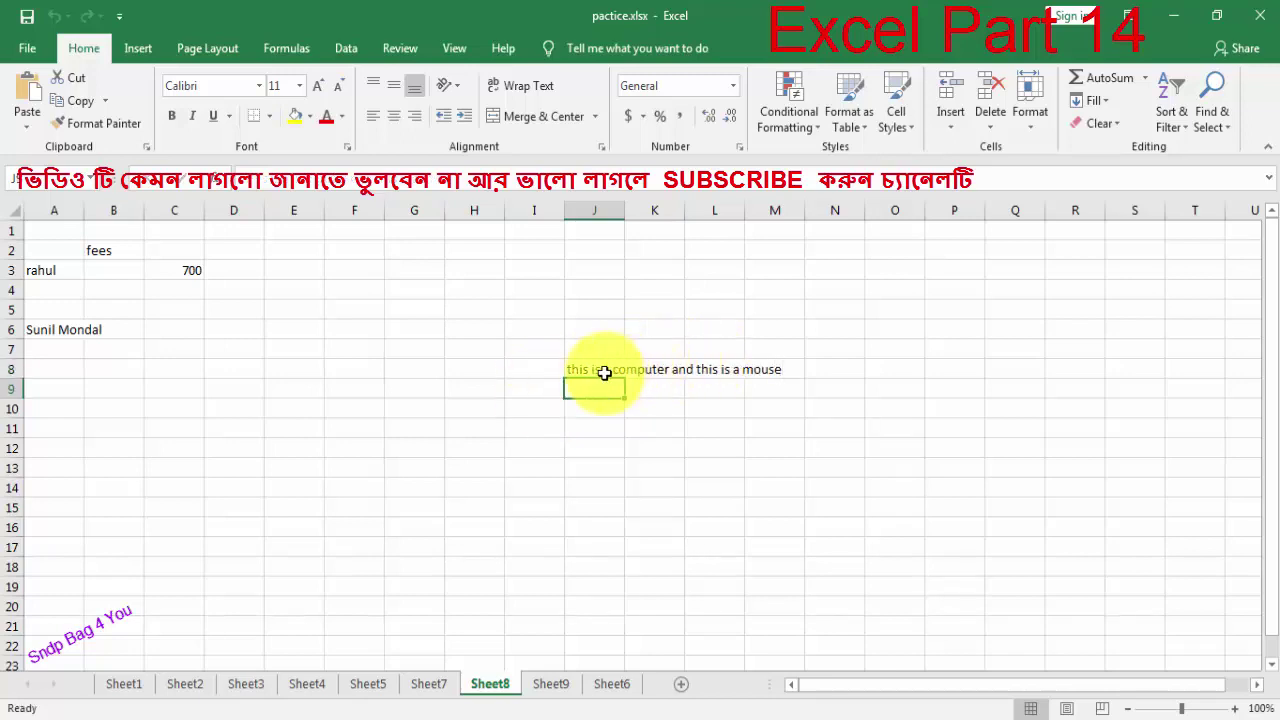
left_click(586, 367)
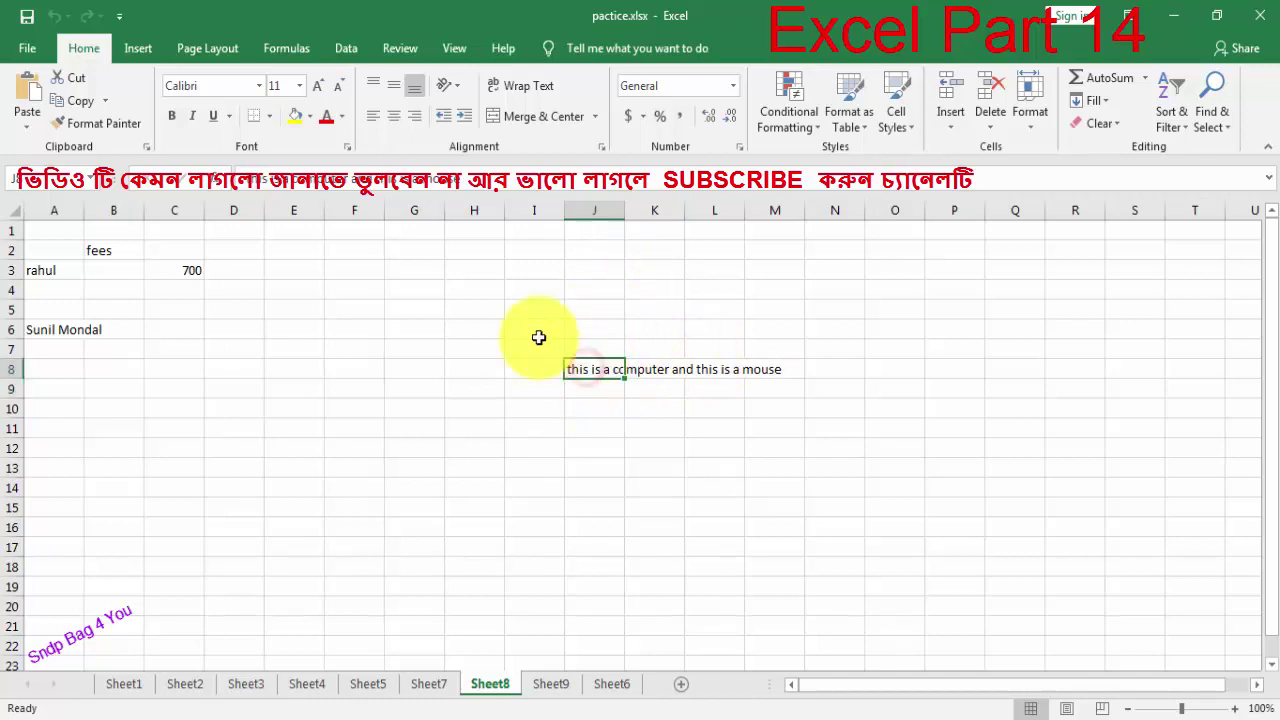
left_click(1110, 102)
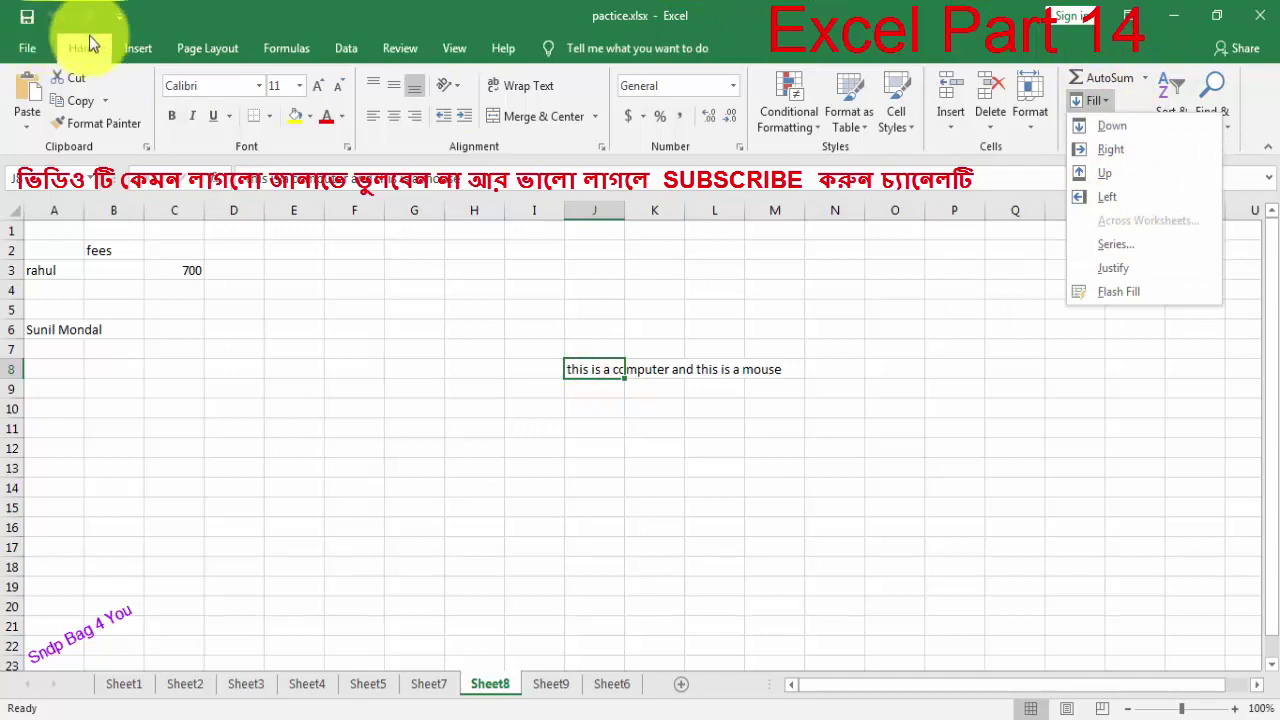
left_click(1105, 270)
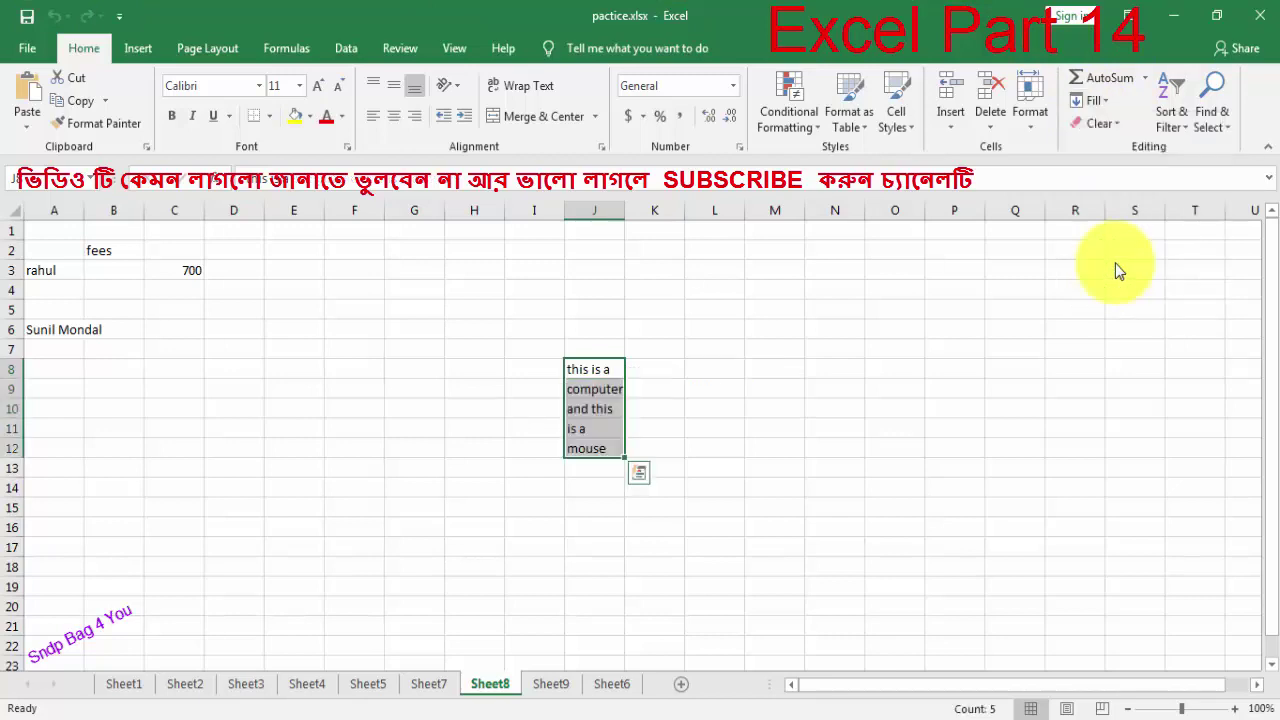
Check each wrapped line in J8 through J12 and reselect the J8:J12 range
left_click(585, 369)
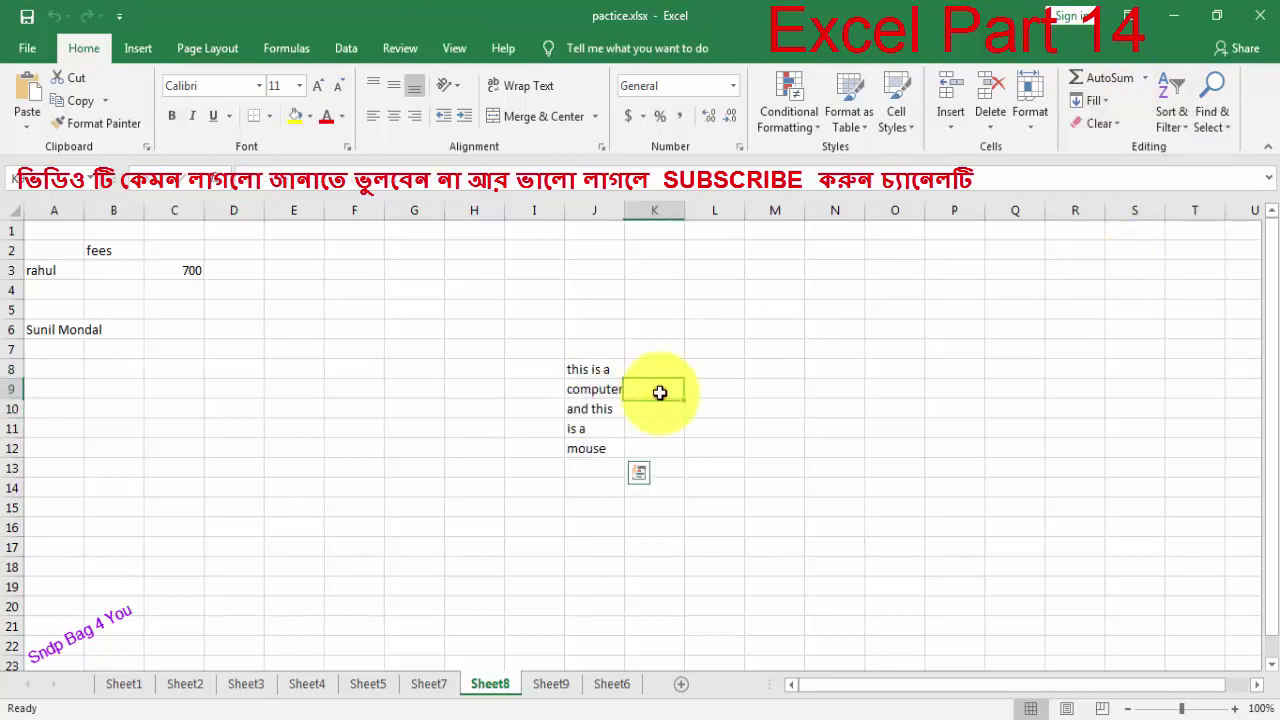
left_click(591, 389)
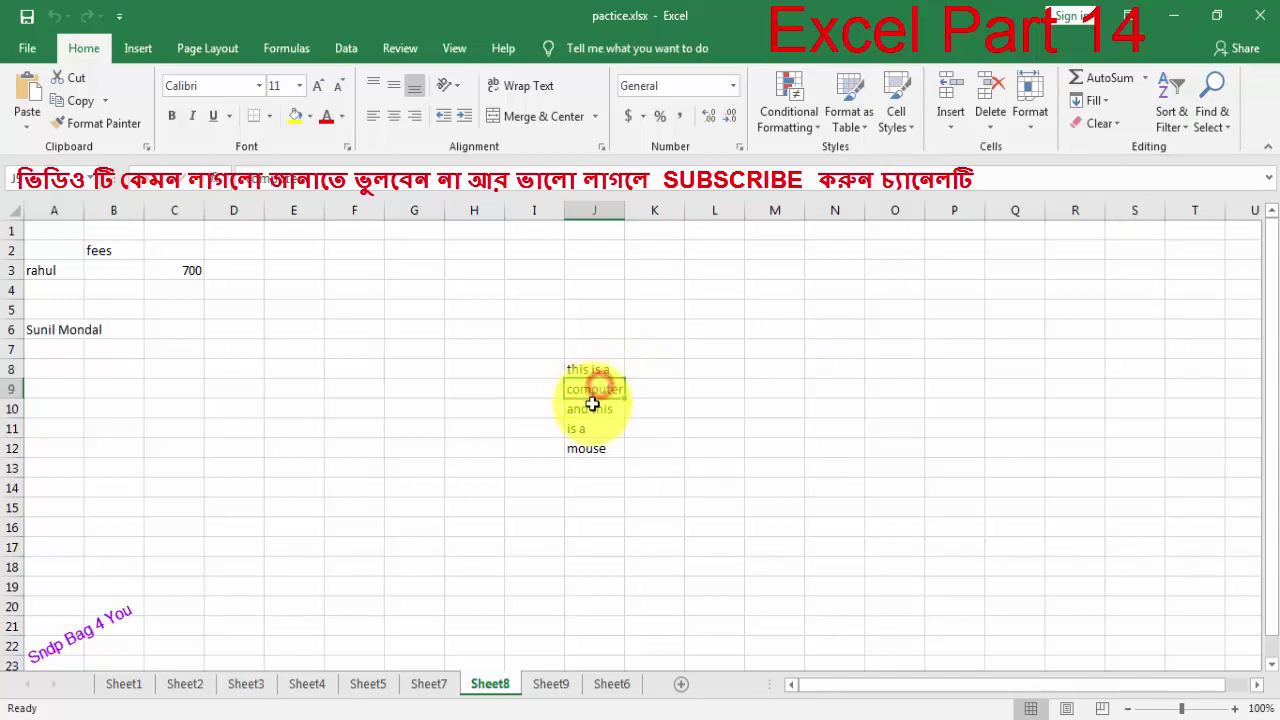
left_click(588, 408)
left_click(587, 428)
left_click(585, 448)
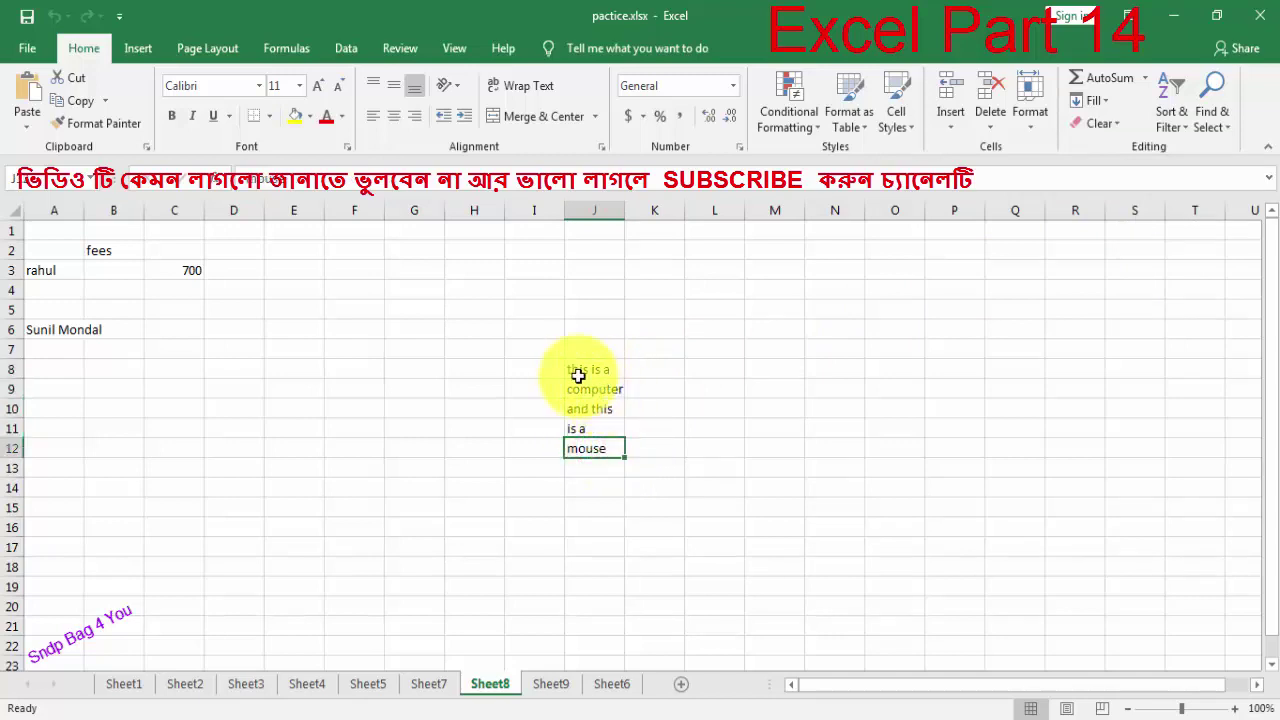
left_click_drag(586, 370, 610, 451)
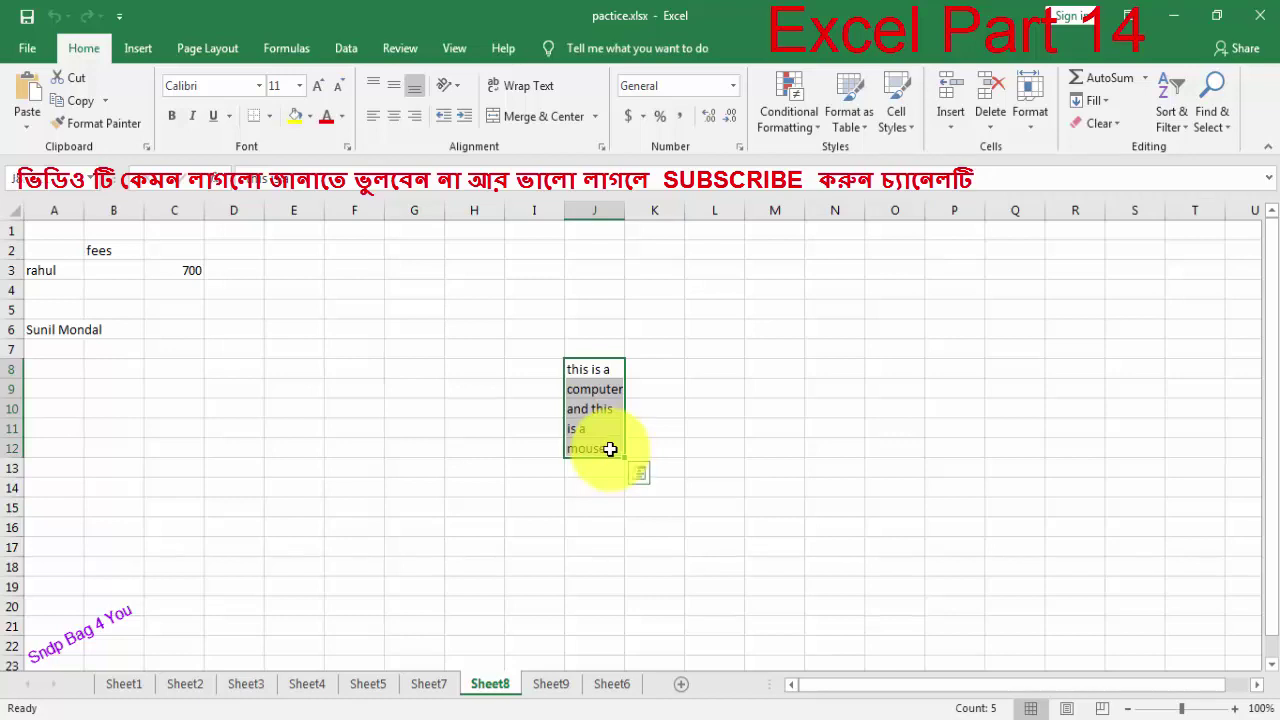
left_click_drag(594, 369, 583, 462)
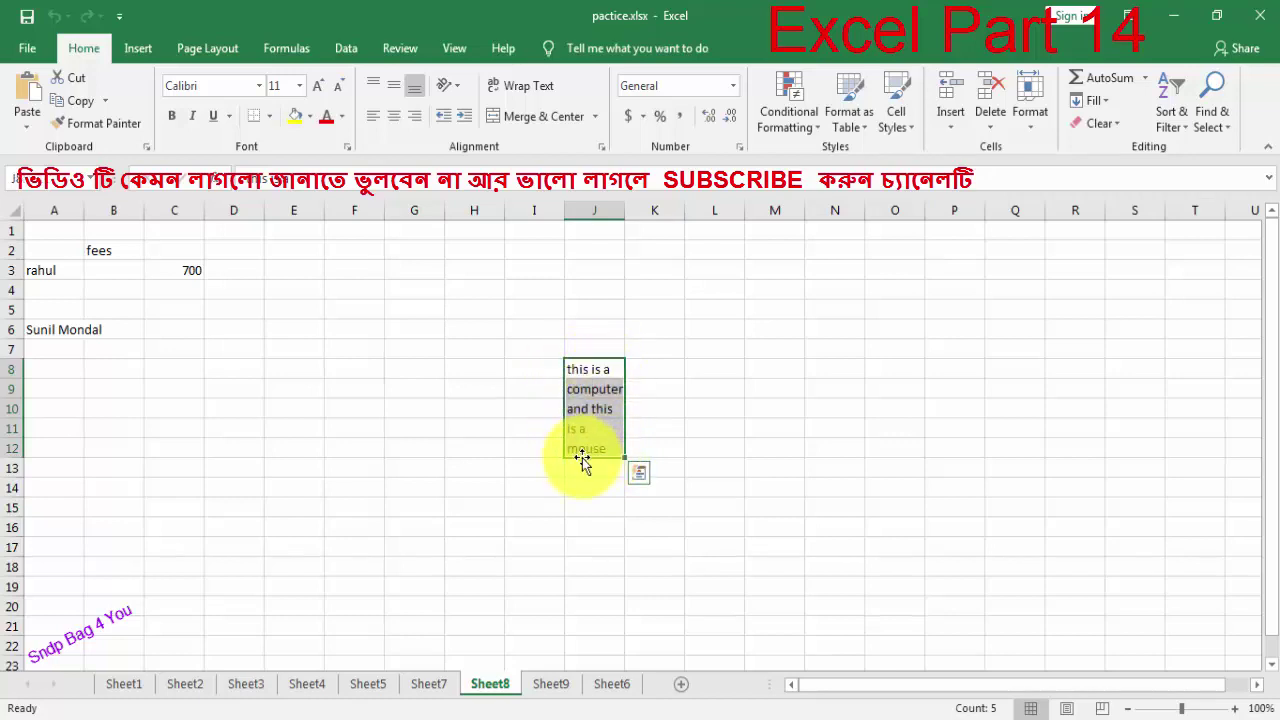
left_click(1101, 100)
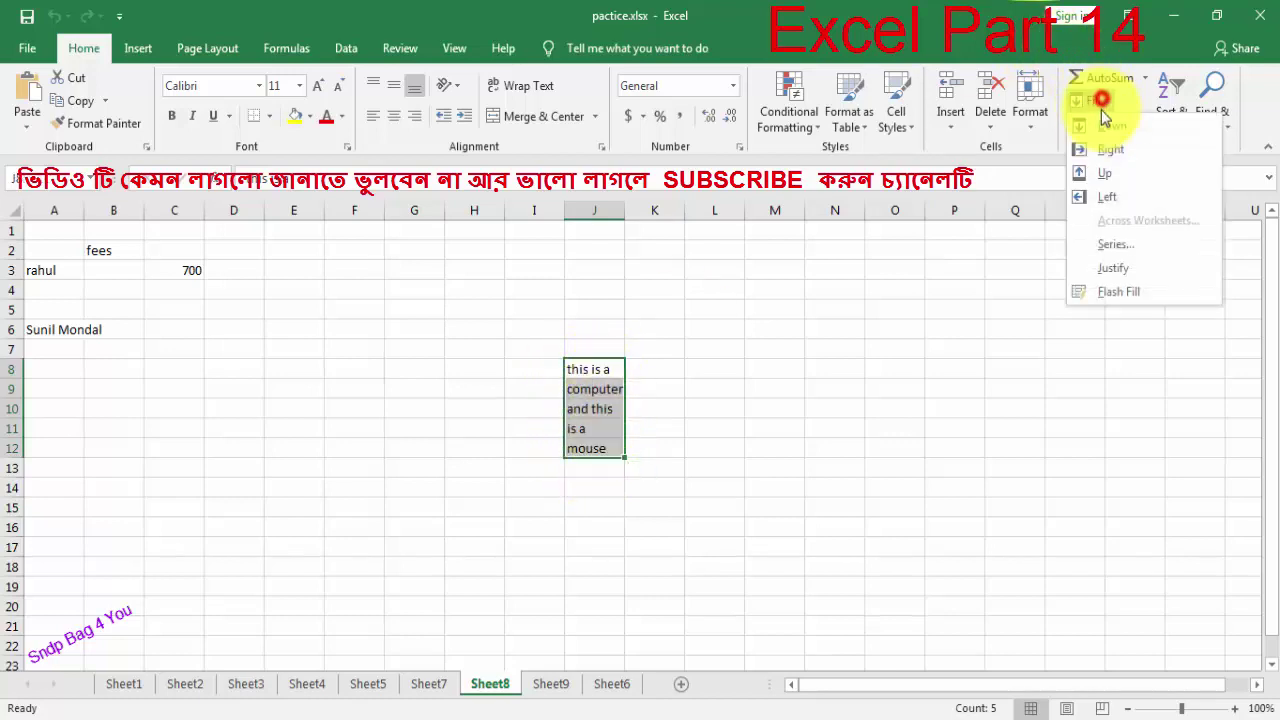
left_click(1133, 268)
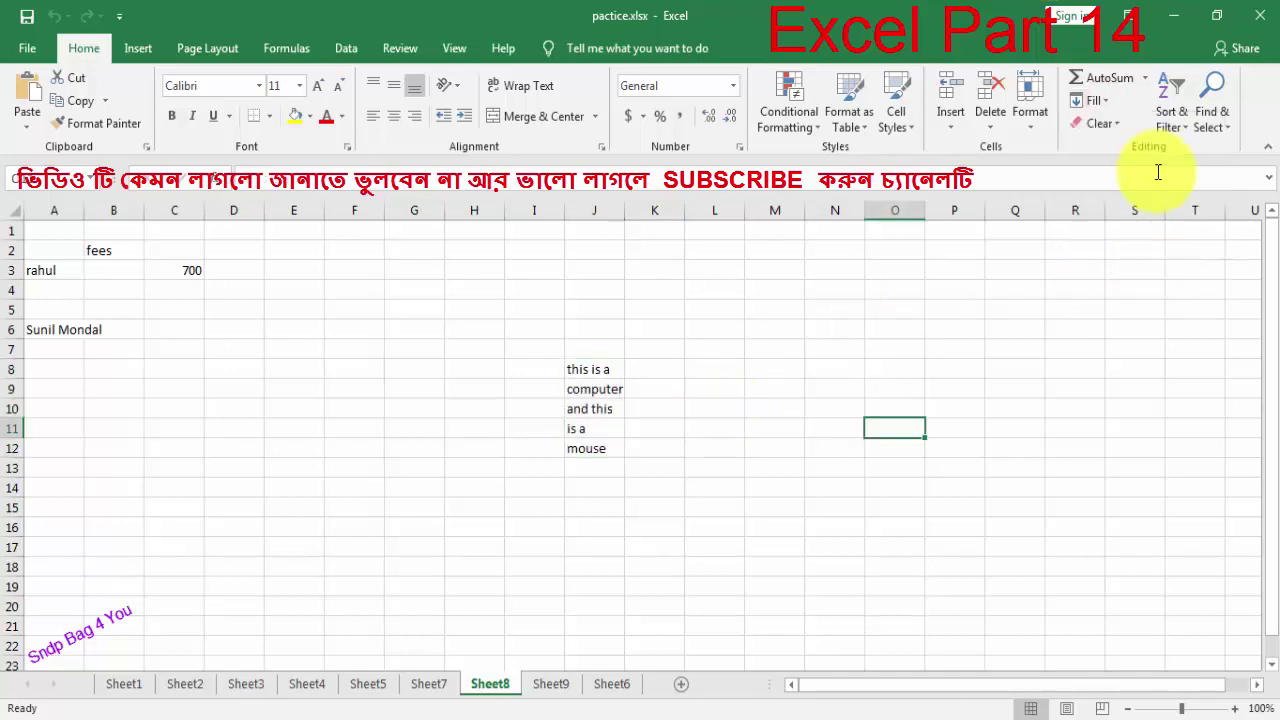
left_click(1098, 101)
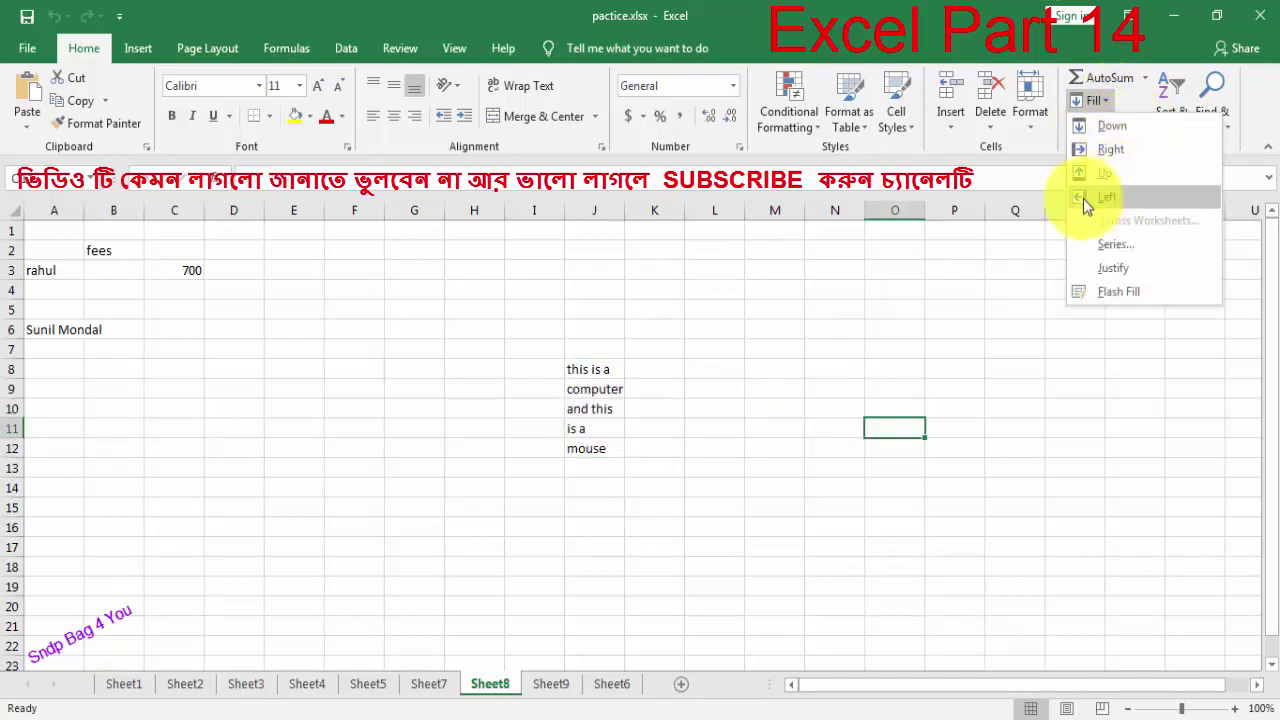
Enter 100 in N11 and Fill Down through N28
left_click(828, 428)
type("100")
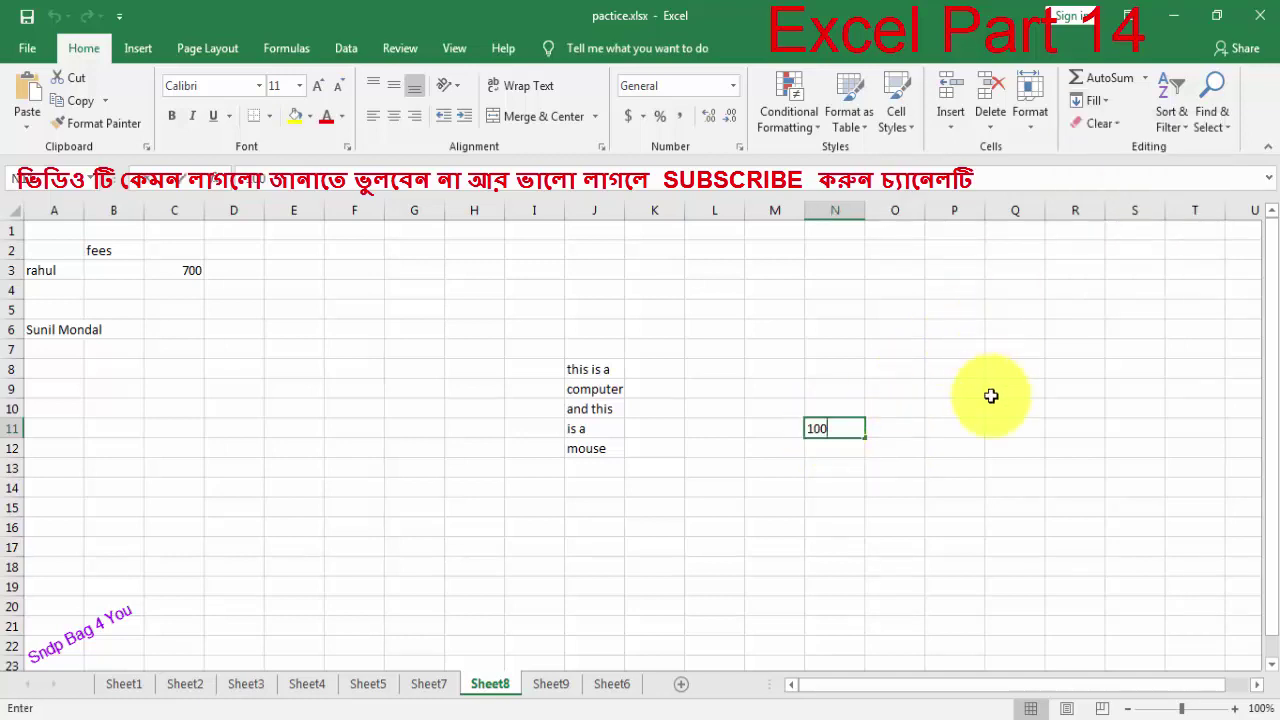
left_click(954, 448)
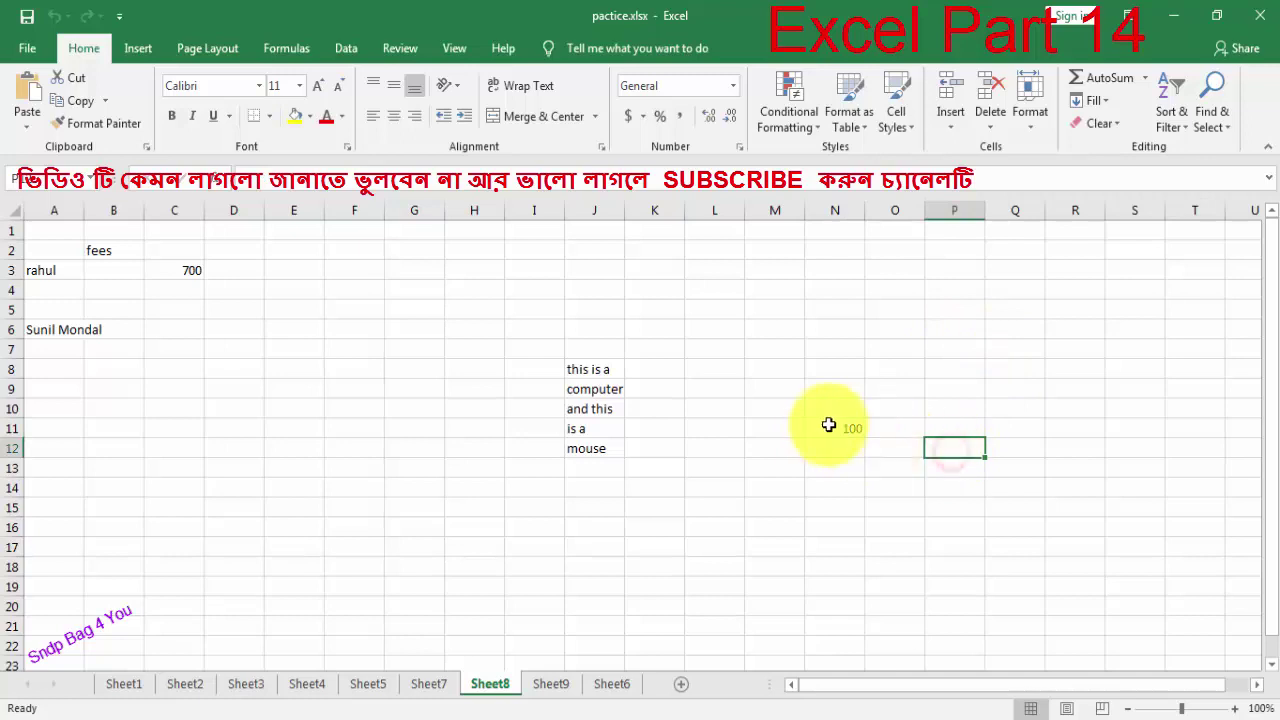
scroll(842, 428, "down", 2)
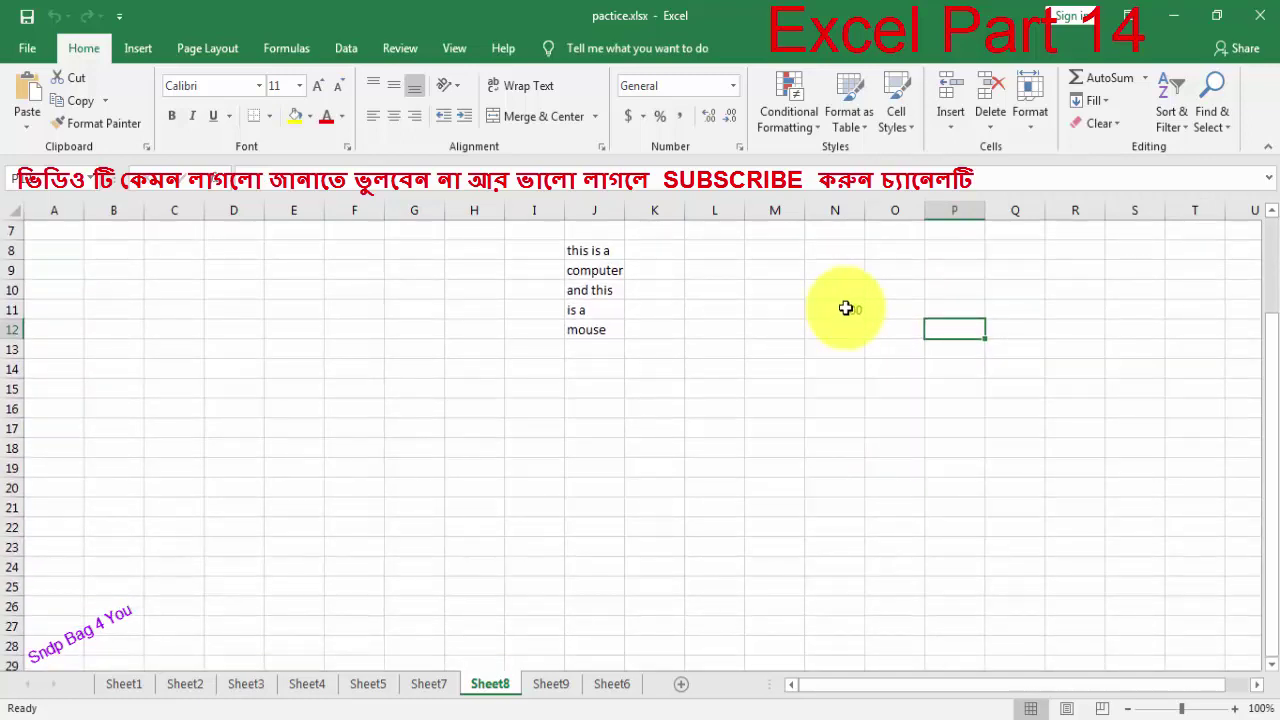
left_click_drag(845, 308, 806, 644)
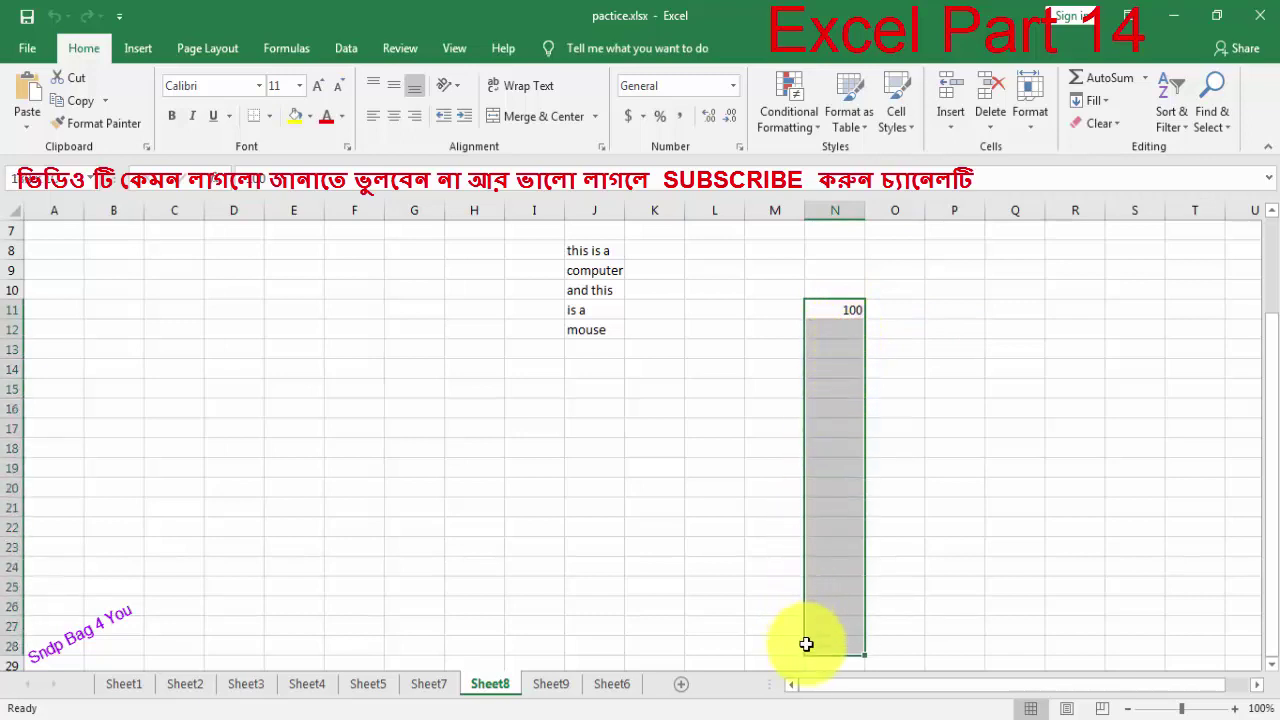
left_click(1110, 102)
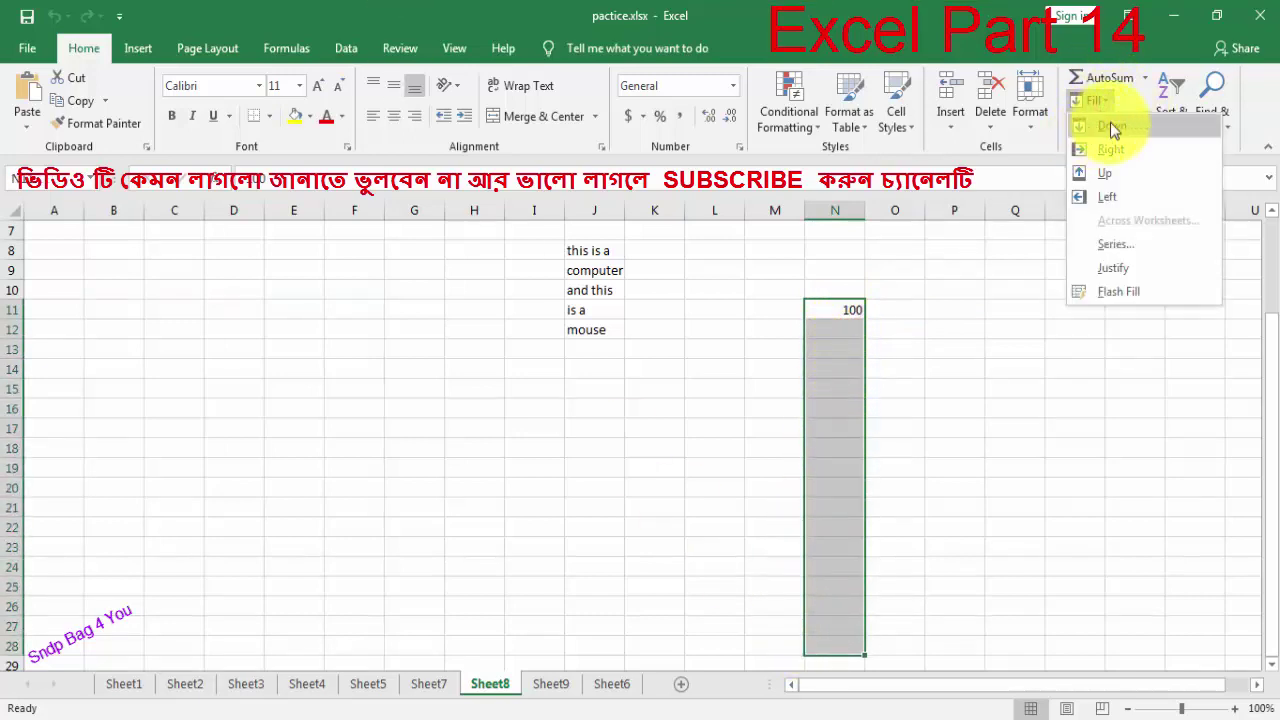
left_click(1112, 128)
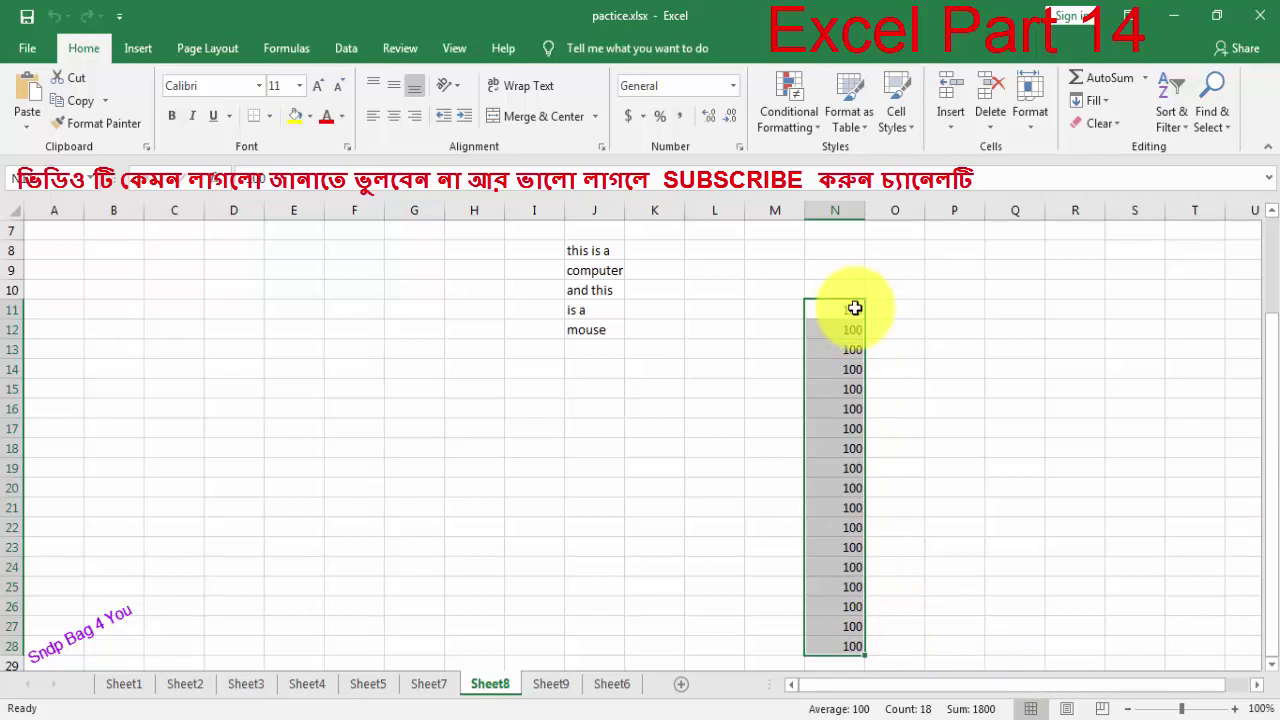
left_click_drag(855, 308, 1235, 305)
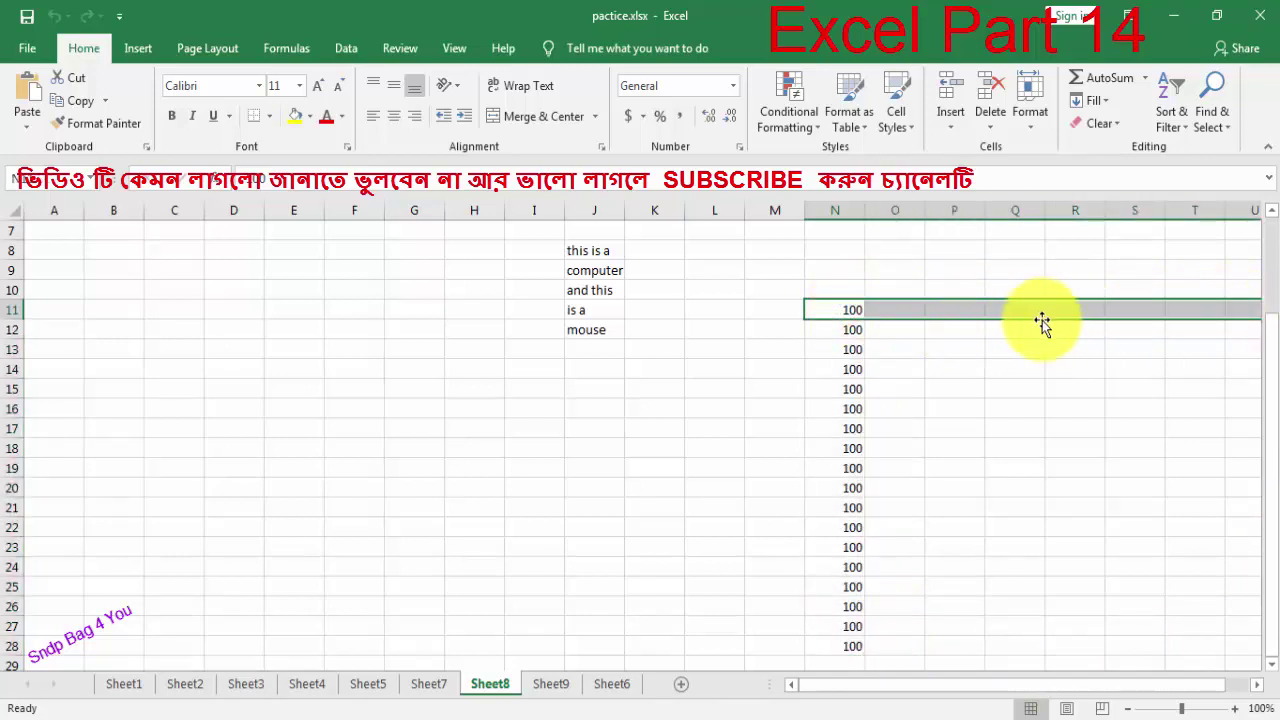
Fill 100 from N11 rightward along row 11 and leftward into F11:M11
left_click(1106, 104)
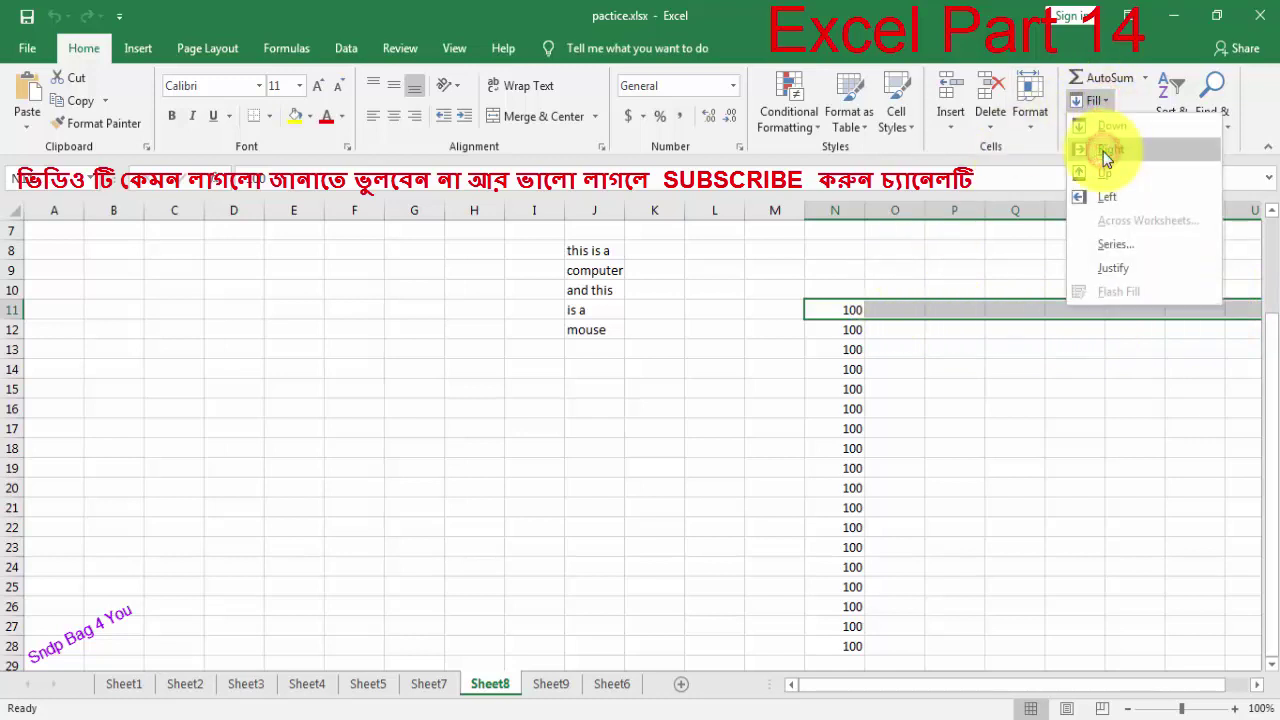
left_click(1106, 152)
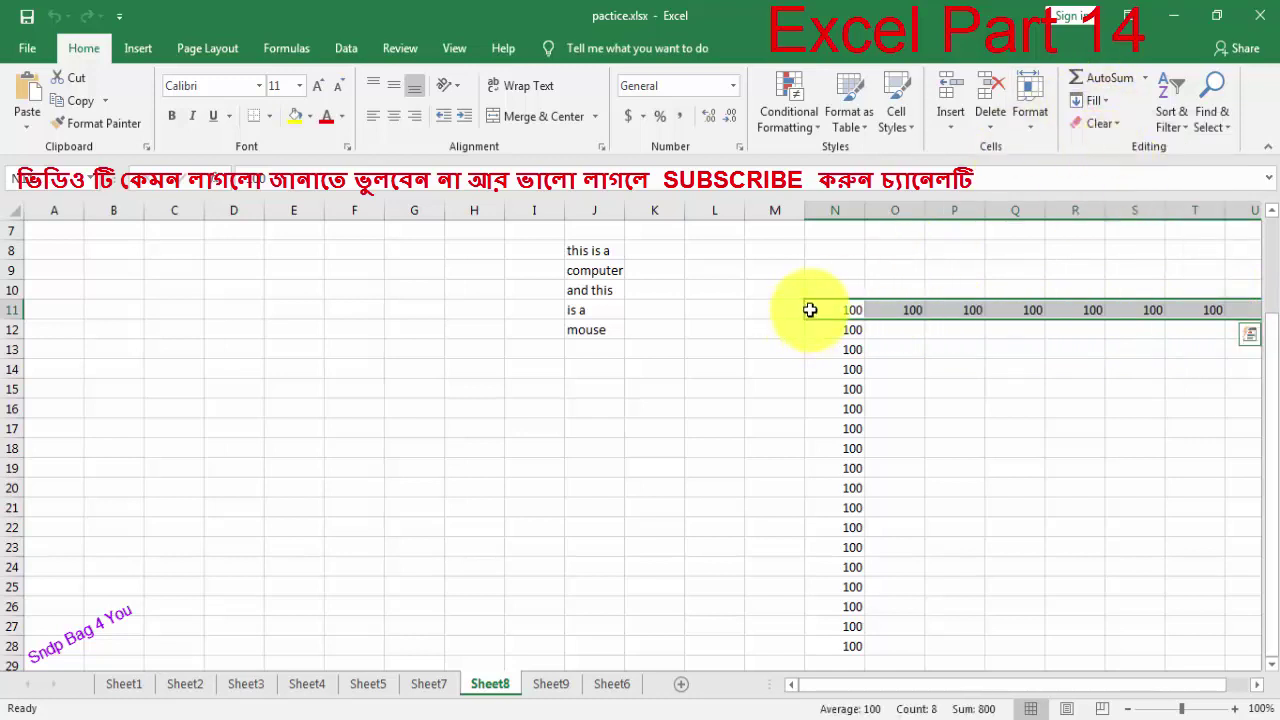
left_click_drag(810, 310, 364, 317)
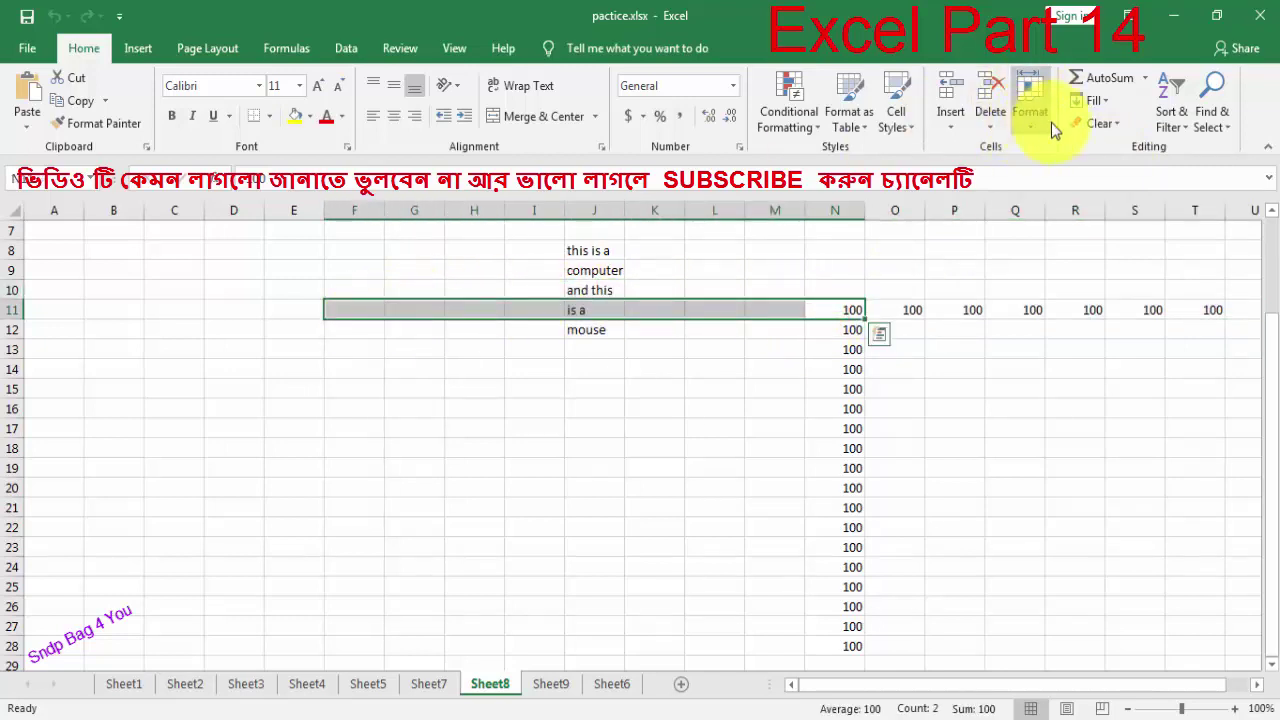
left_click(1100, 101)
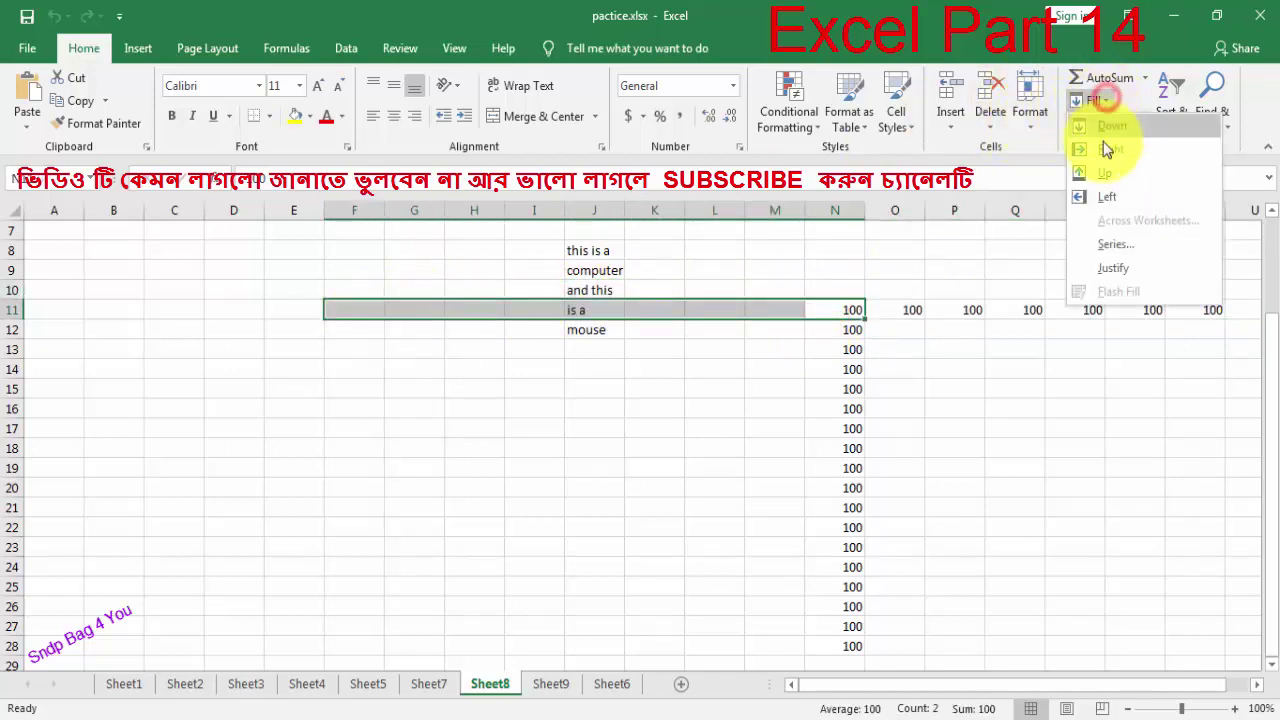
left_click(1113, 195)
Fill 100 from N11 up into N1:N10
left_click_drag(845, 310, 850, 205)
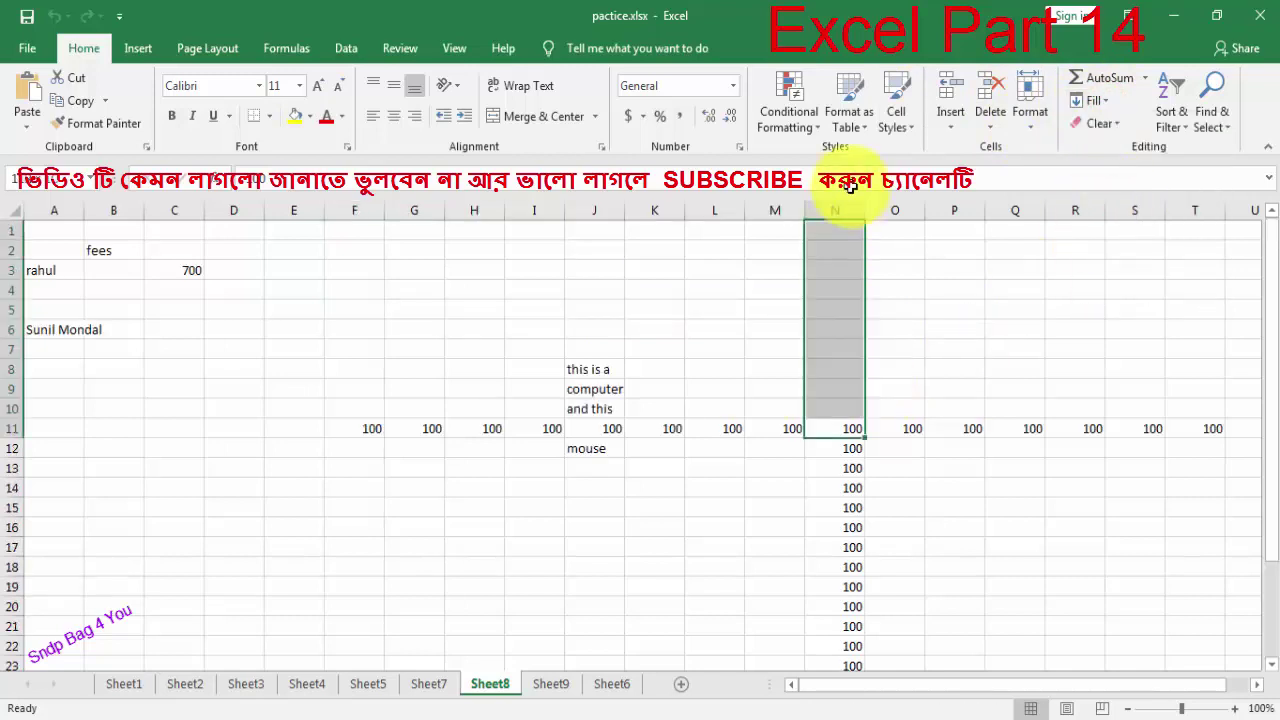
left_click(1105, 101)
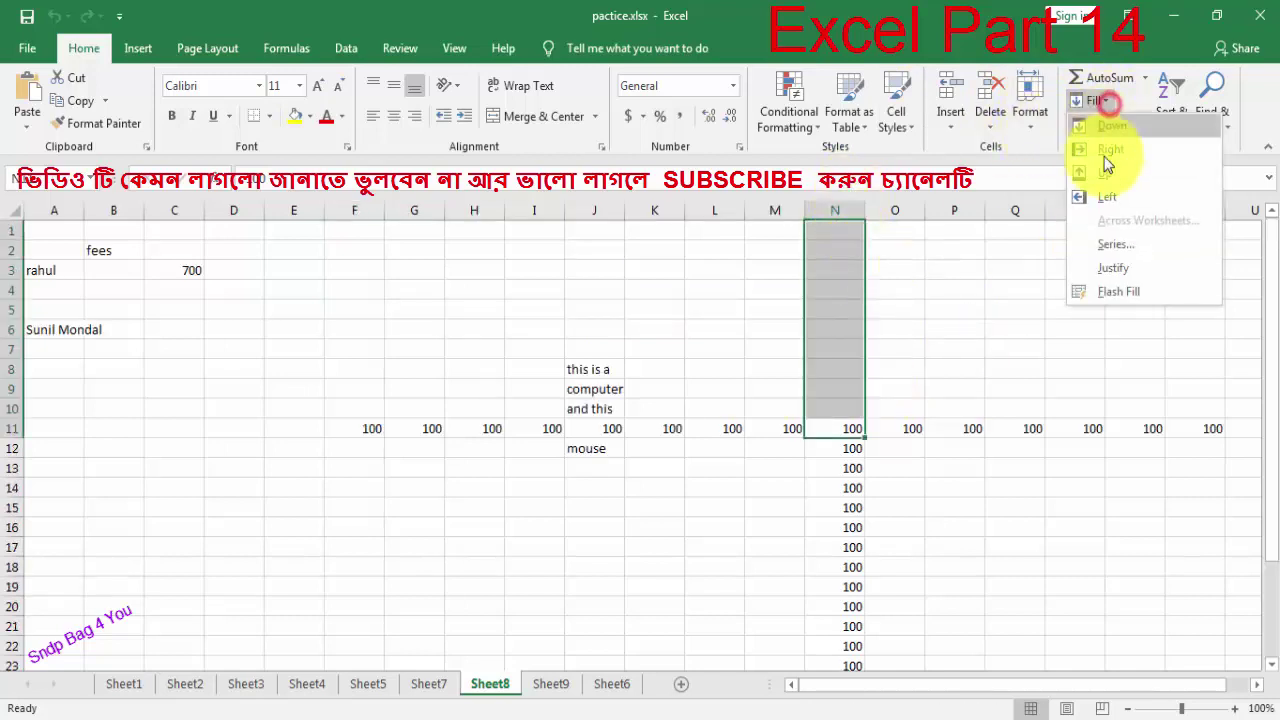
left_click(1110, 174)
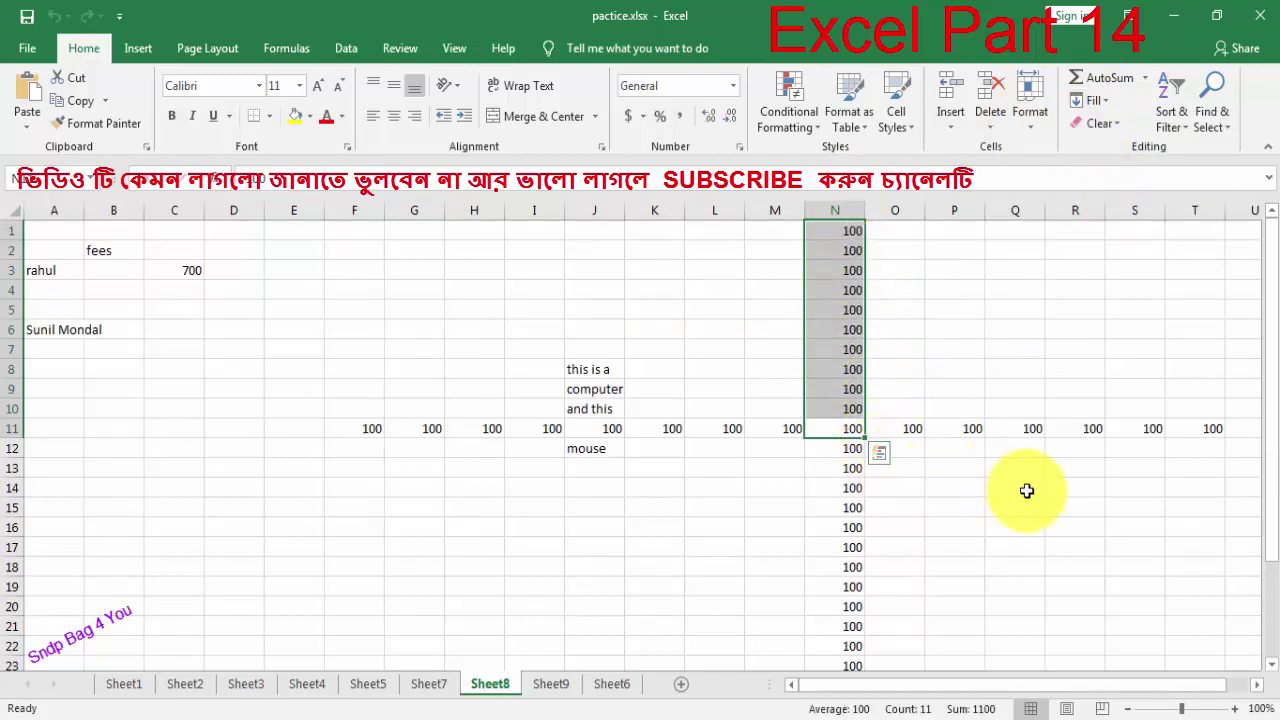
left_click(1095, 101)
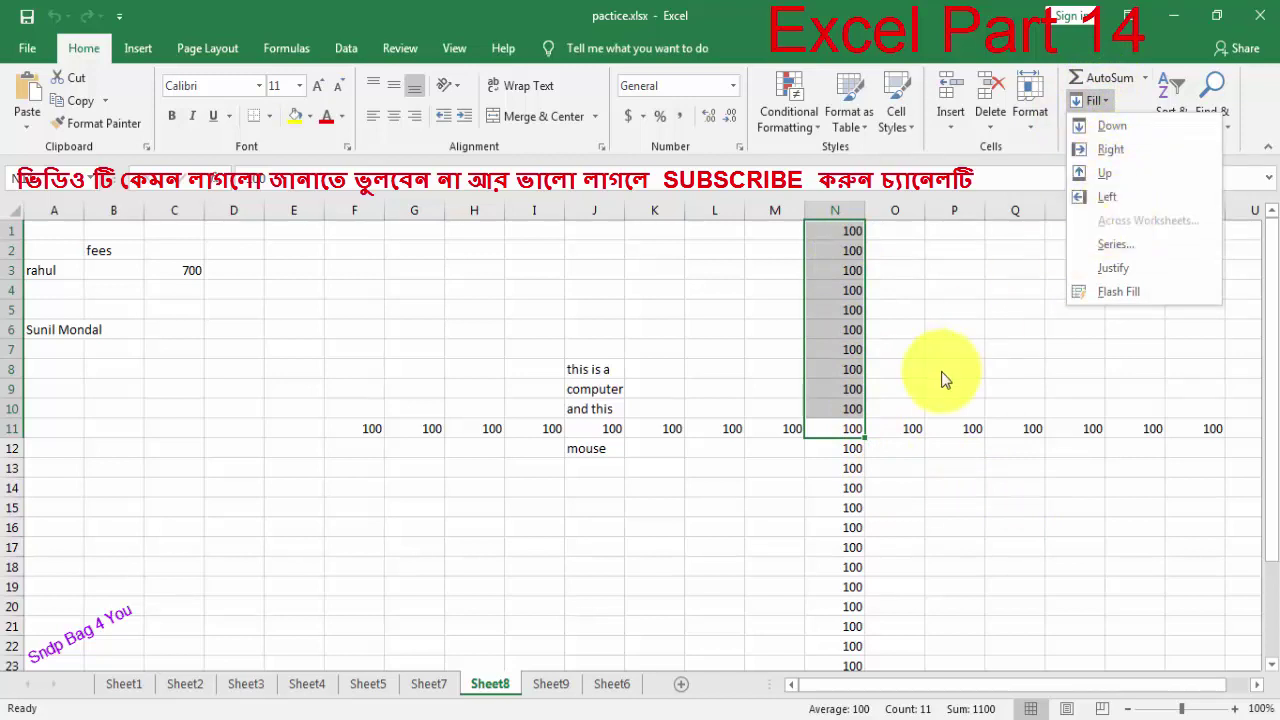
left_click(888, 410)
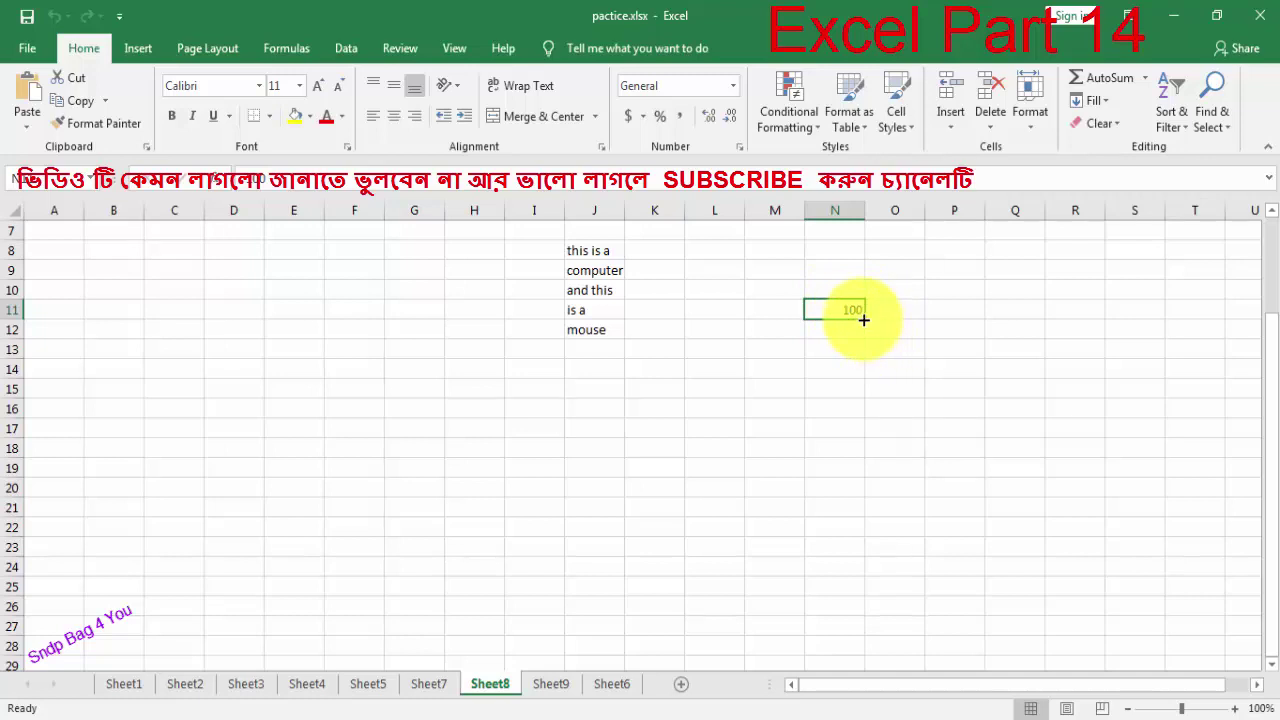
Drag N11's fill handle down, right, left and up, then undo the fills
left_click_drag(864, 320, 834, 647)
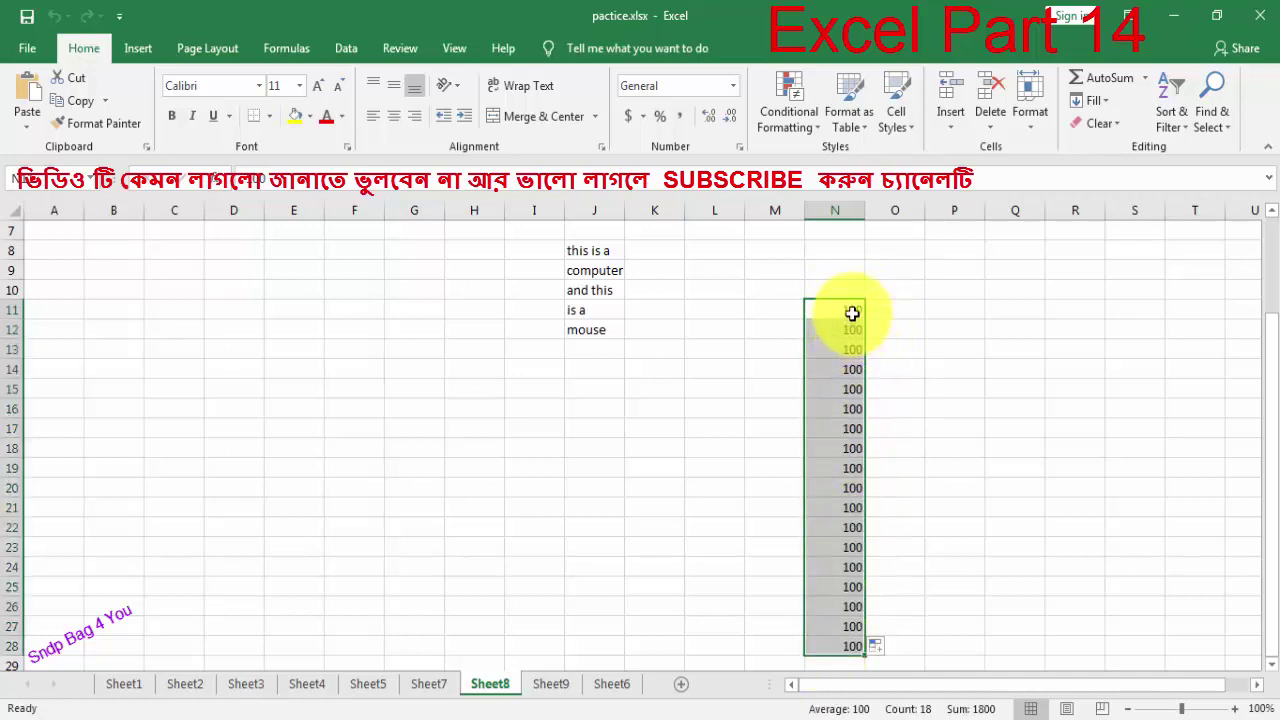
left_click(852, 313)
left_click_drag(865, 321, 1215, 320)
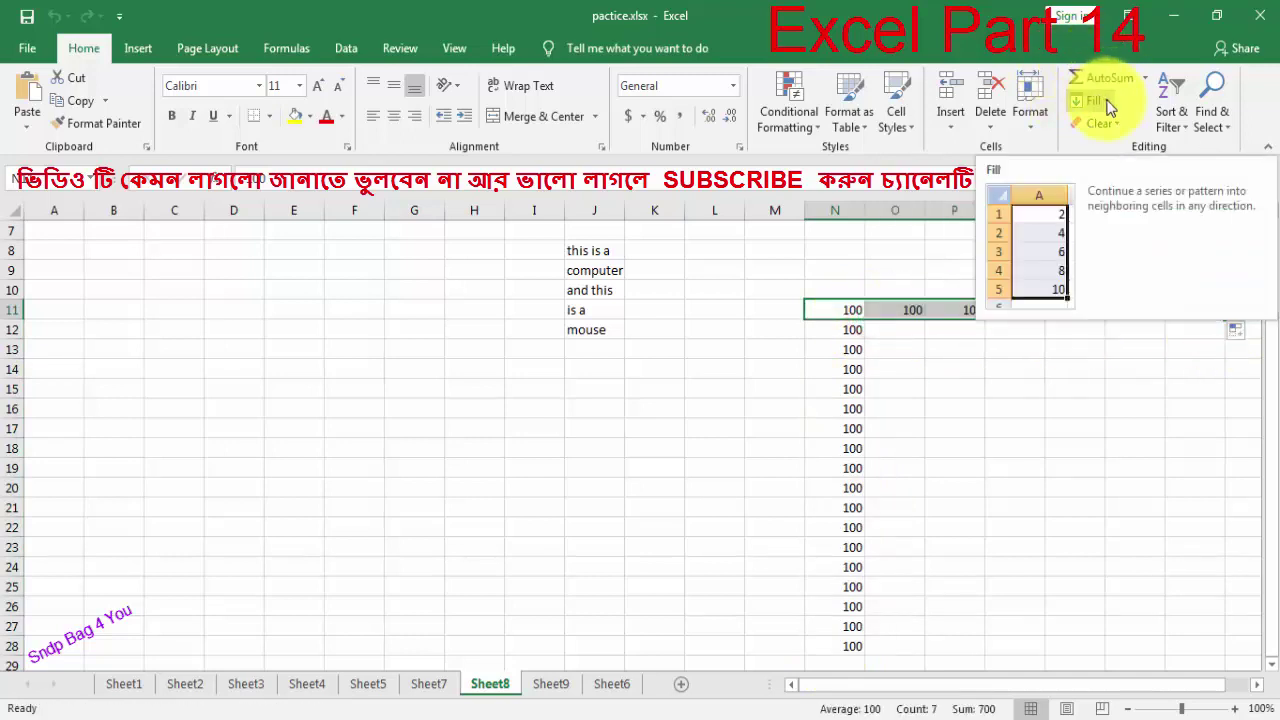
left_click(842, 310)
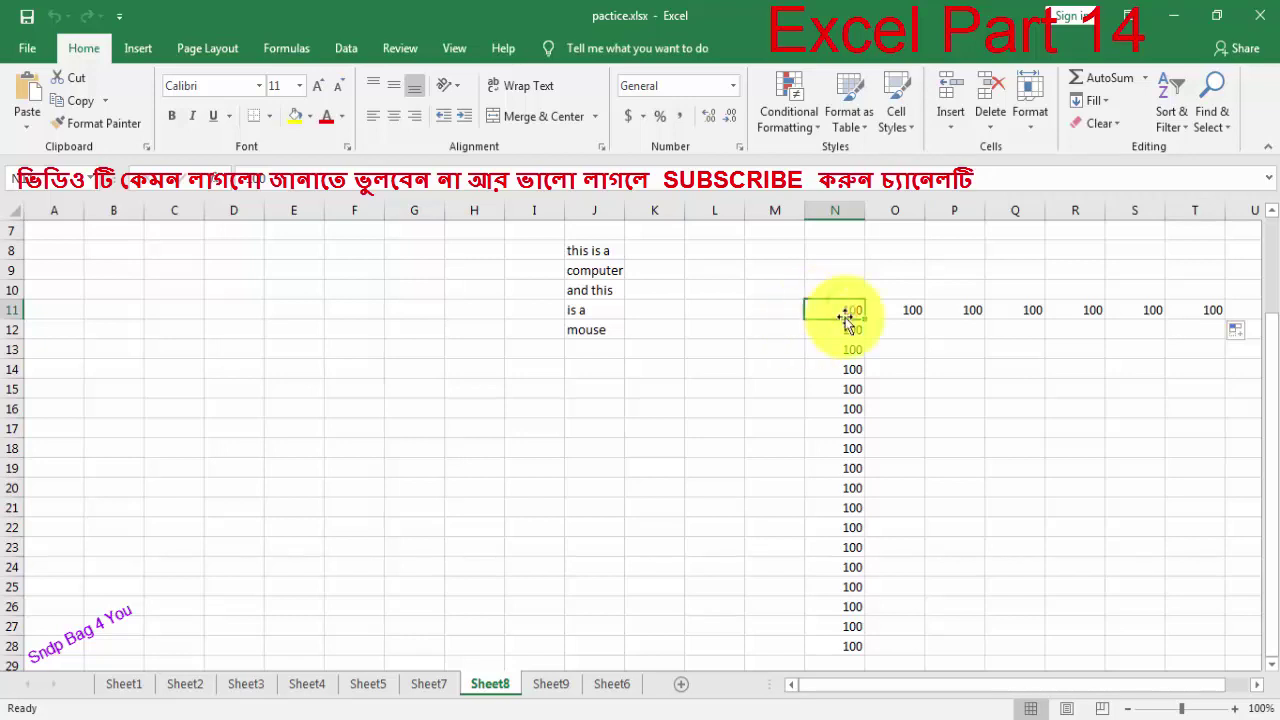
left_click_drag(864, 317, 457, 318)
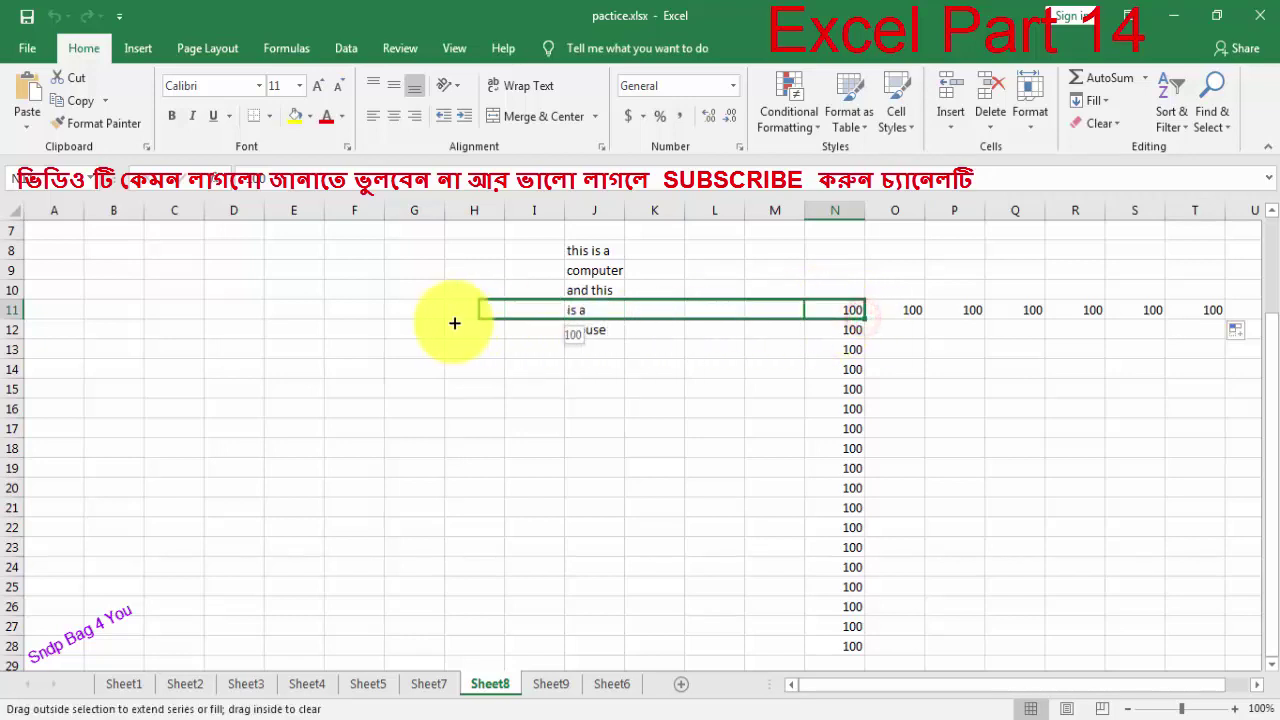
left_click(848, 313)
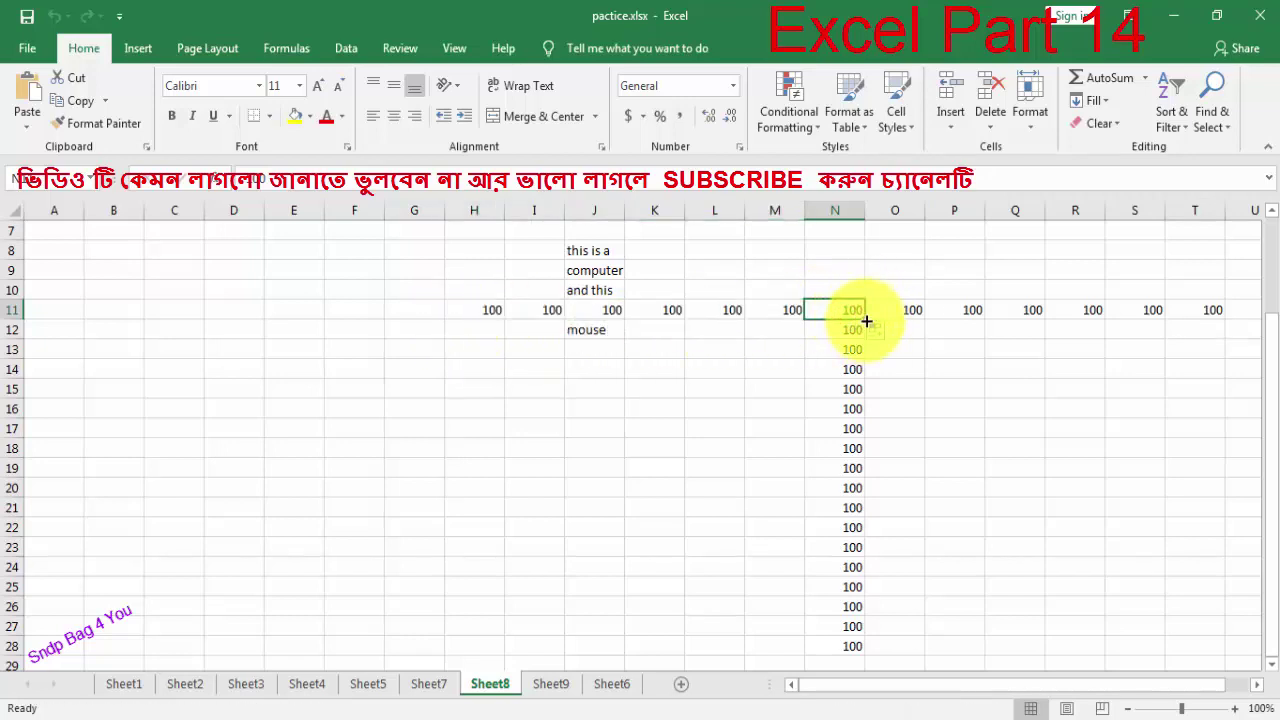
left_click_drag(864, 320, 850, 228)
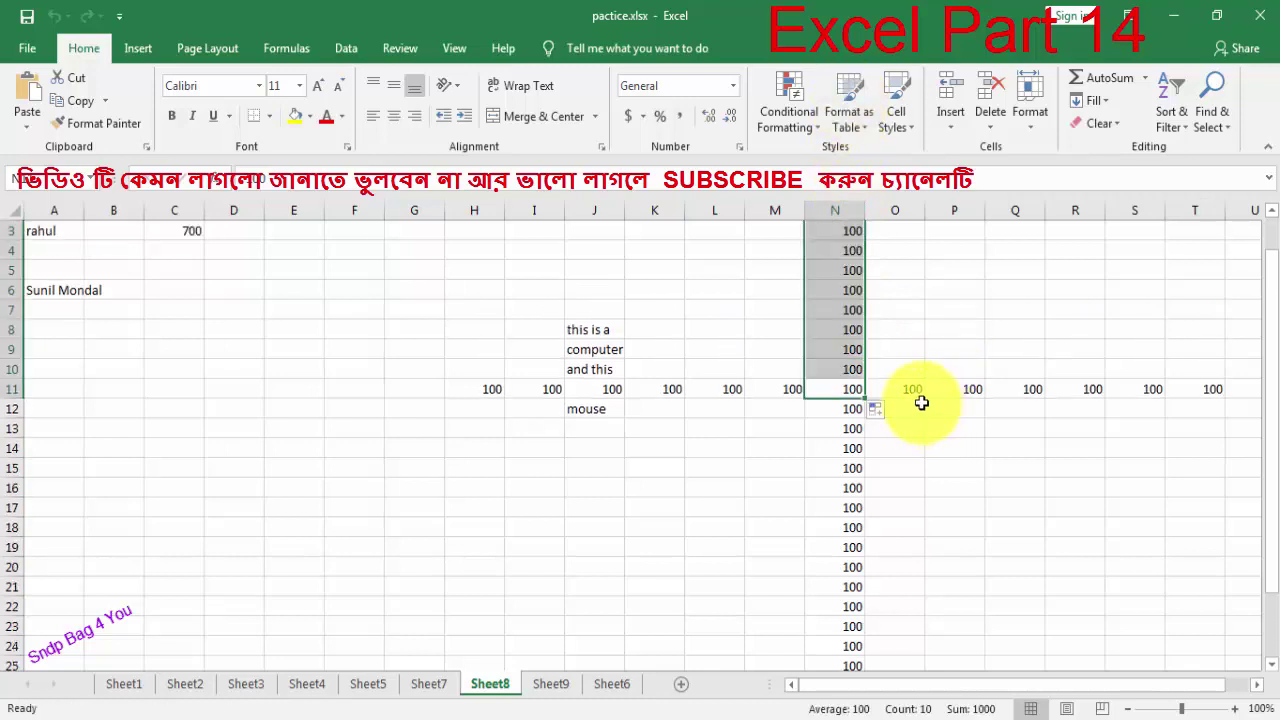
key("ctrl+z")
key("ctrl+z")
key("ctrl+z")
key("ctrl+z")
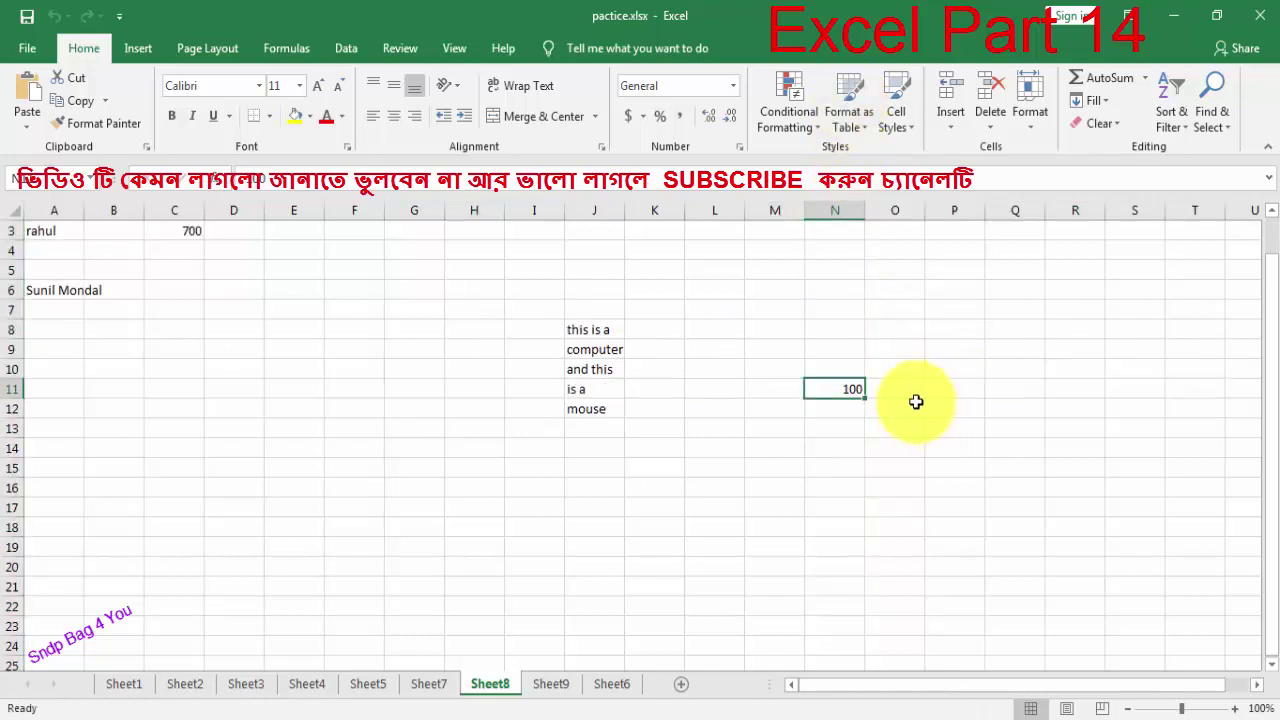
Fill 100 down N11:N27 with Ctrl+D and across N11:W11 with Ctrl+R
left_click_drag(845, 387, 830, 652)
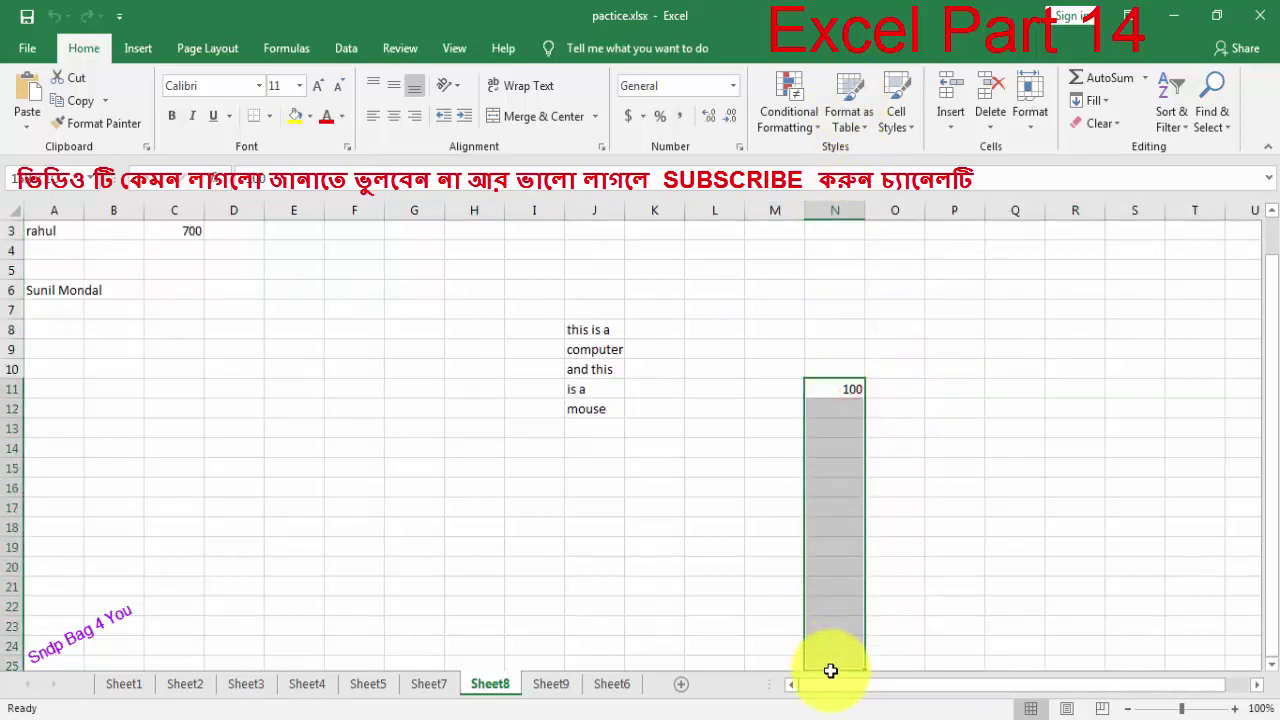
key("ctrl+d")
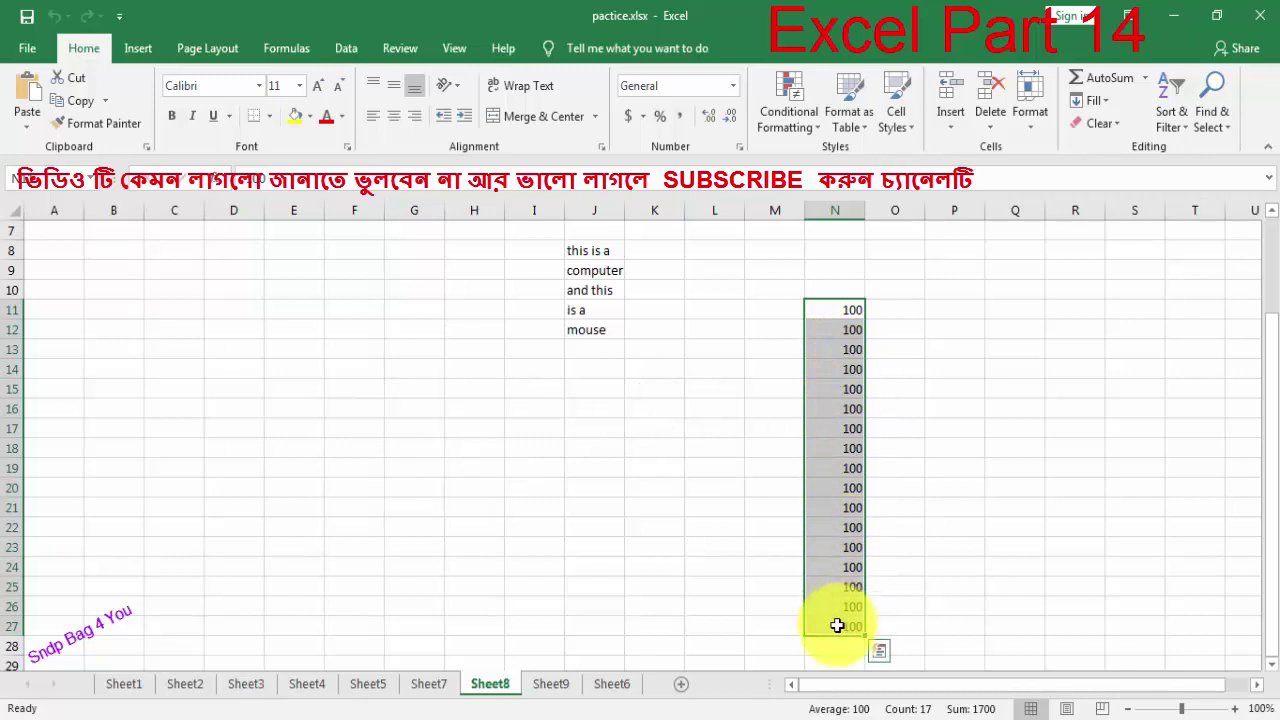
left_click_drag(834, 310, 1255, 310)
key("ctrl+r")
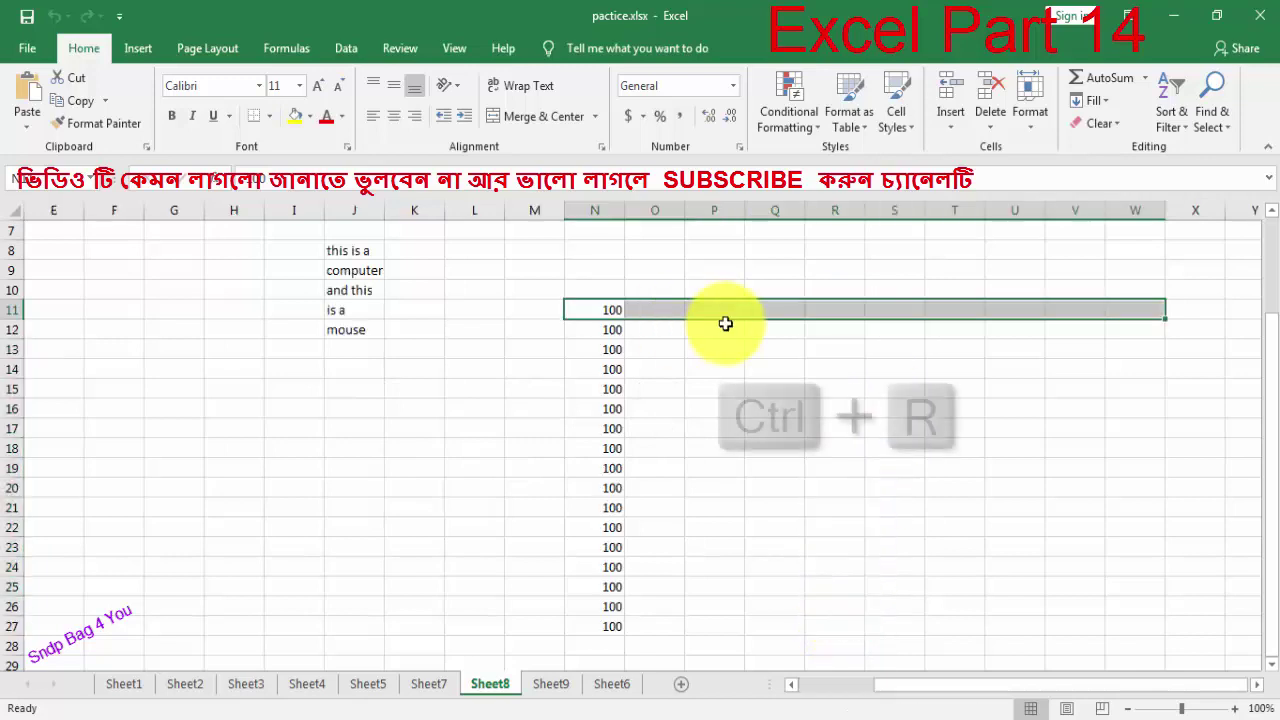
key("ctrl+r")
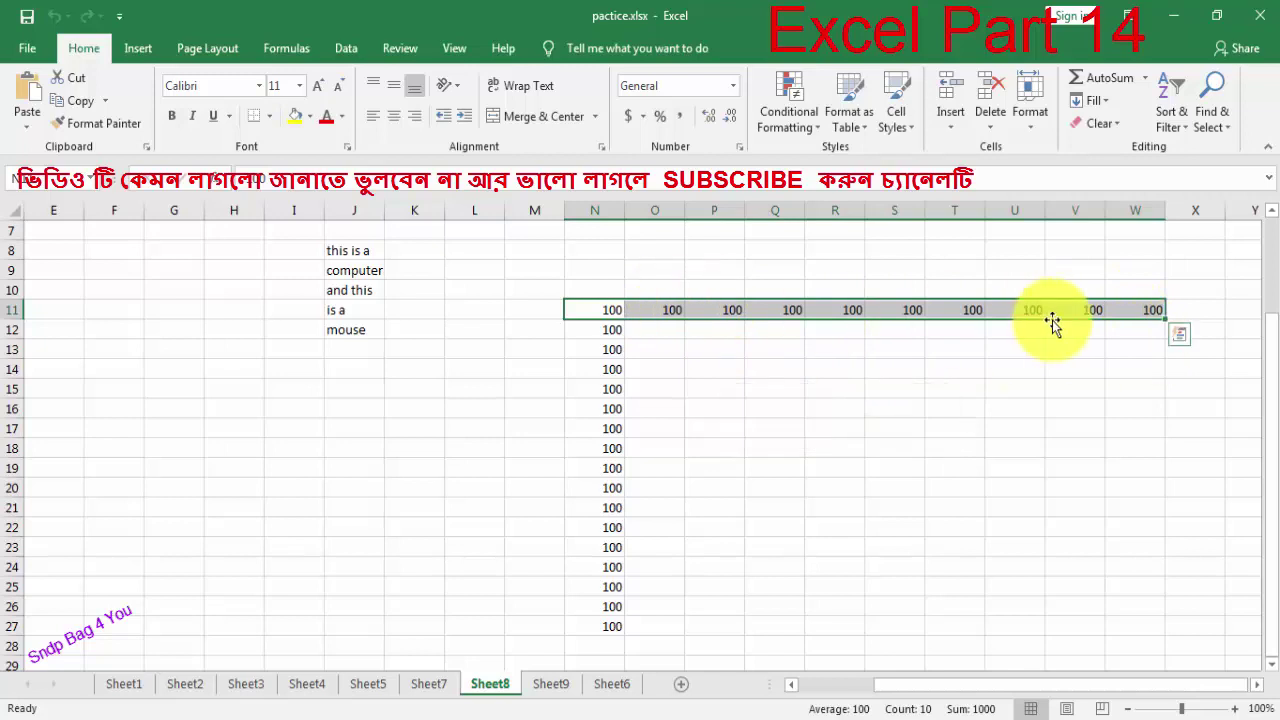
left_click(1005, 425)
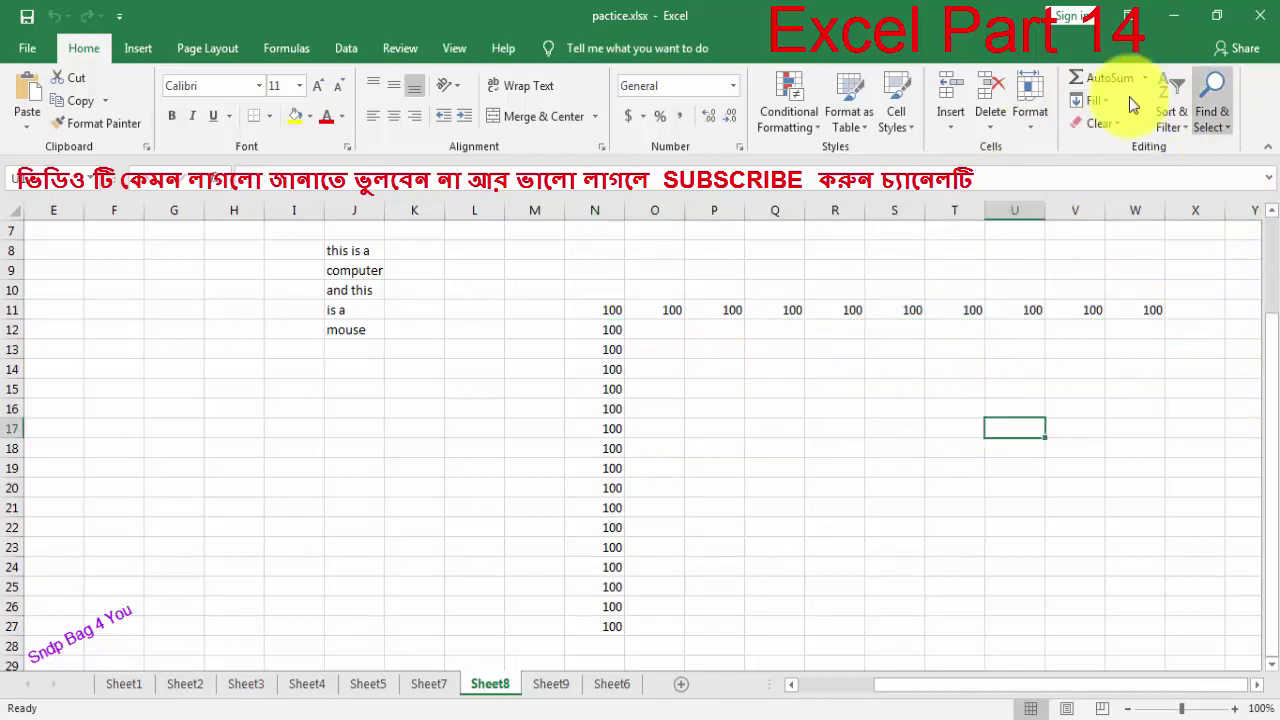
left_click(1101, 101)
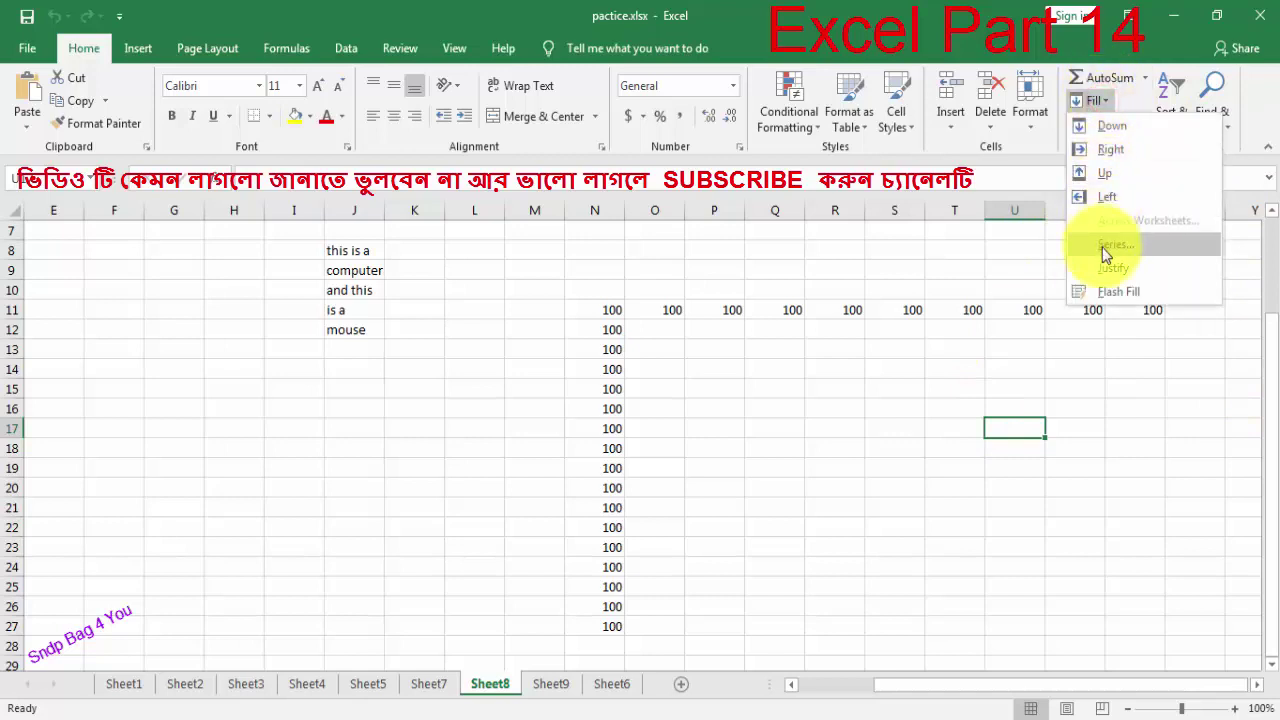
left_click(1015, 249)
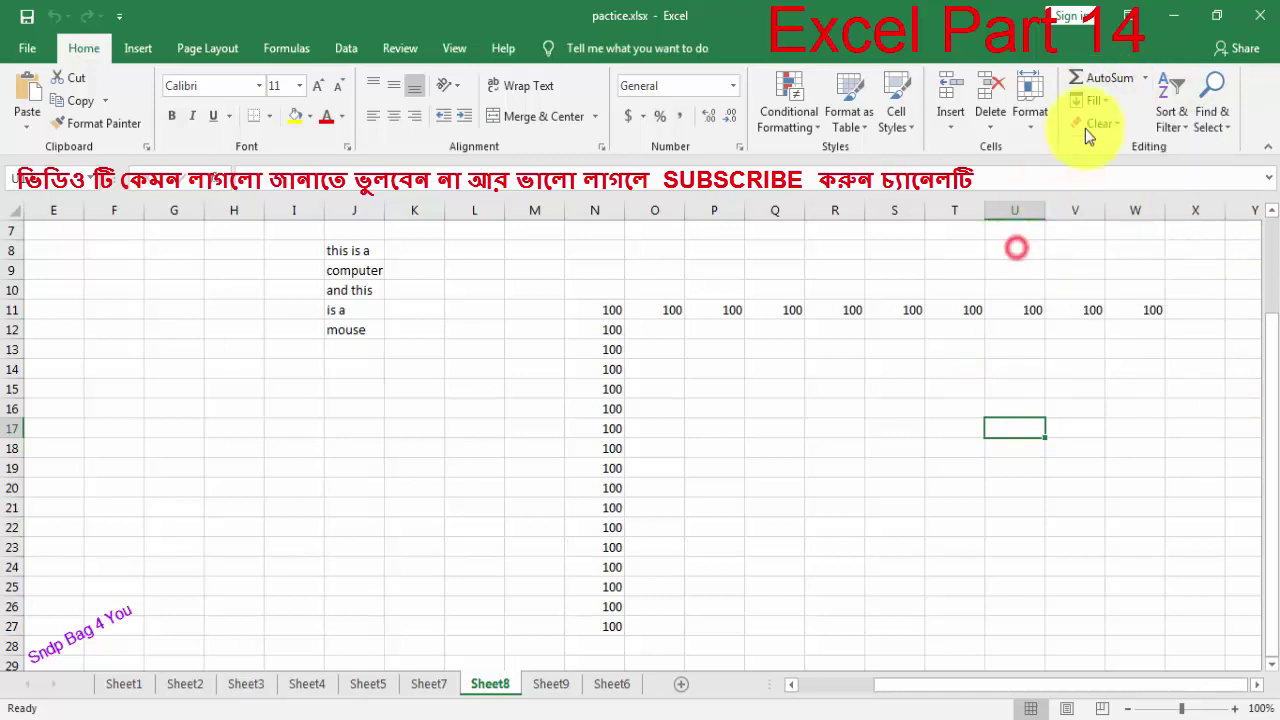
left_click(1111, 127)
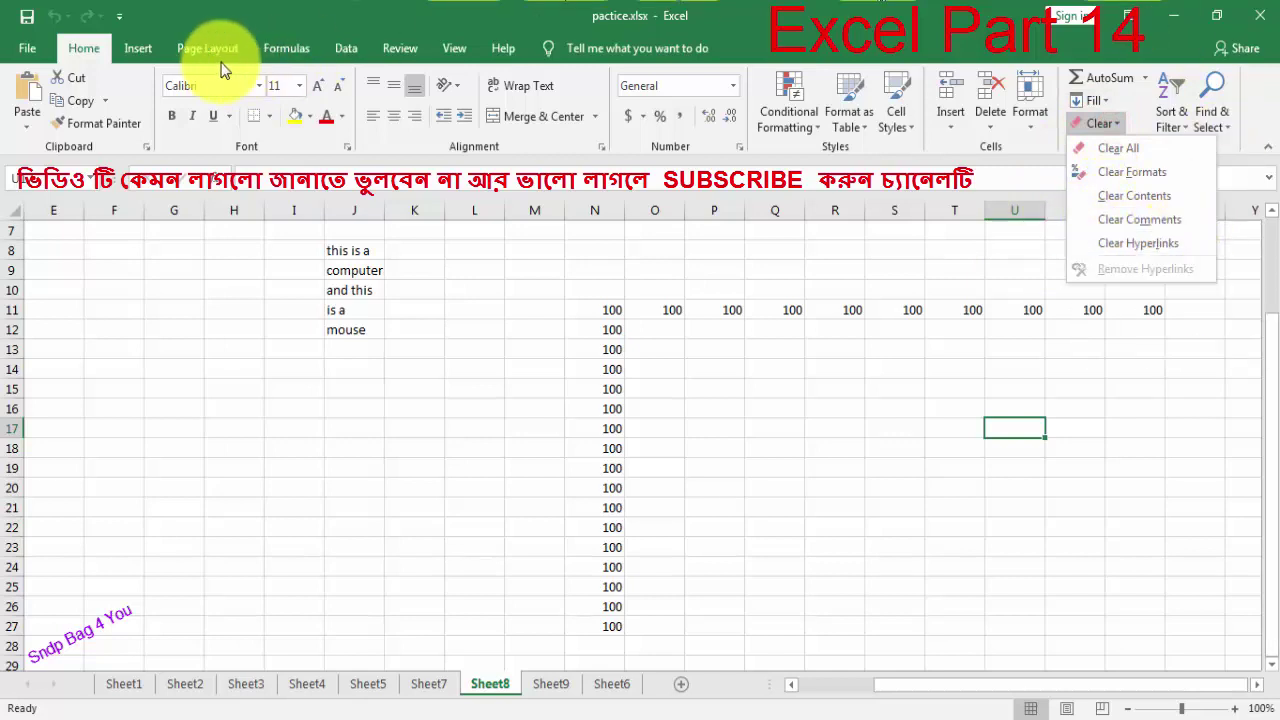
left_click(138, 48)
left_click(138, 48)
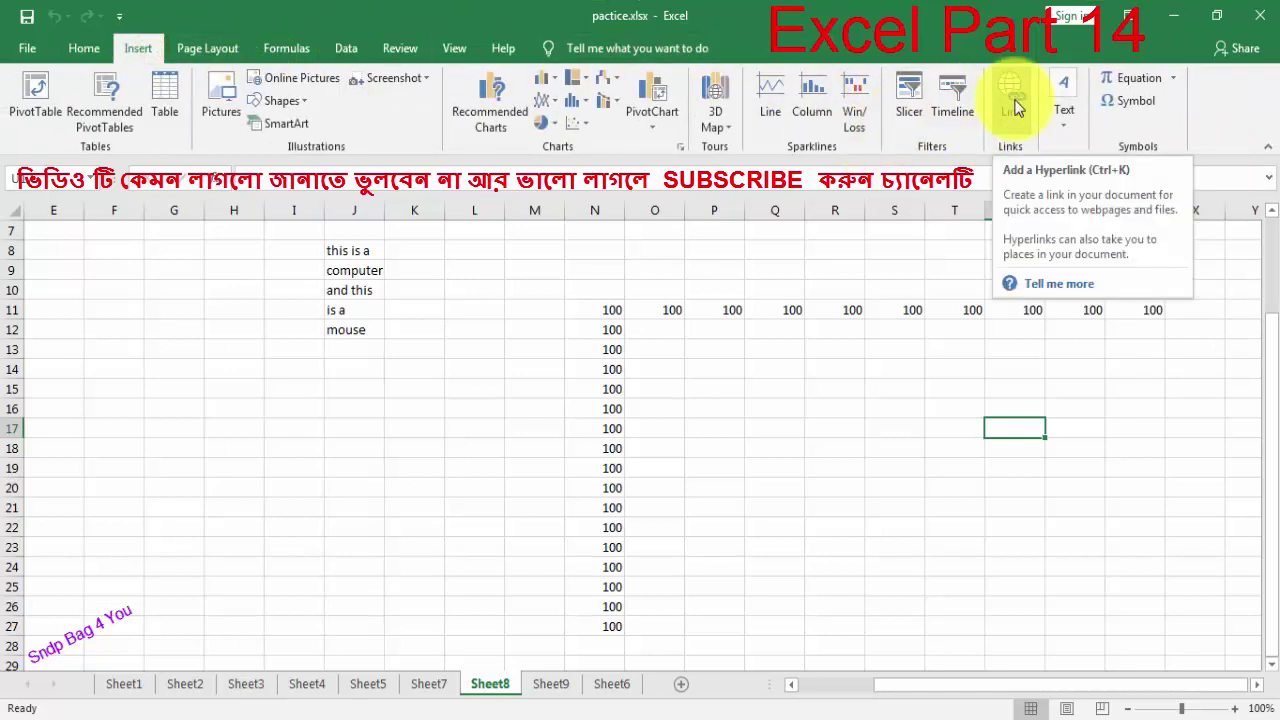
left_click(390, 48)
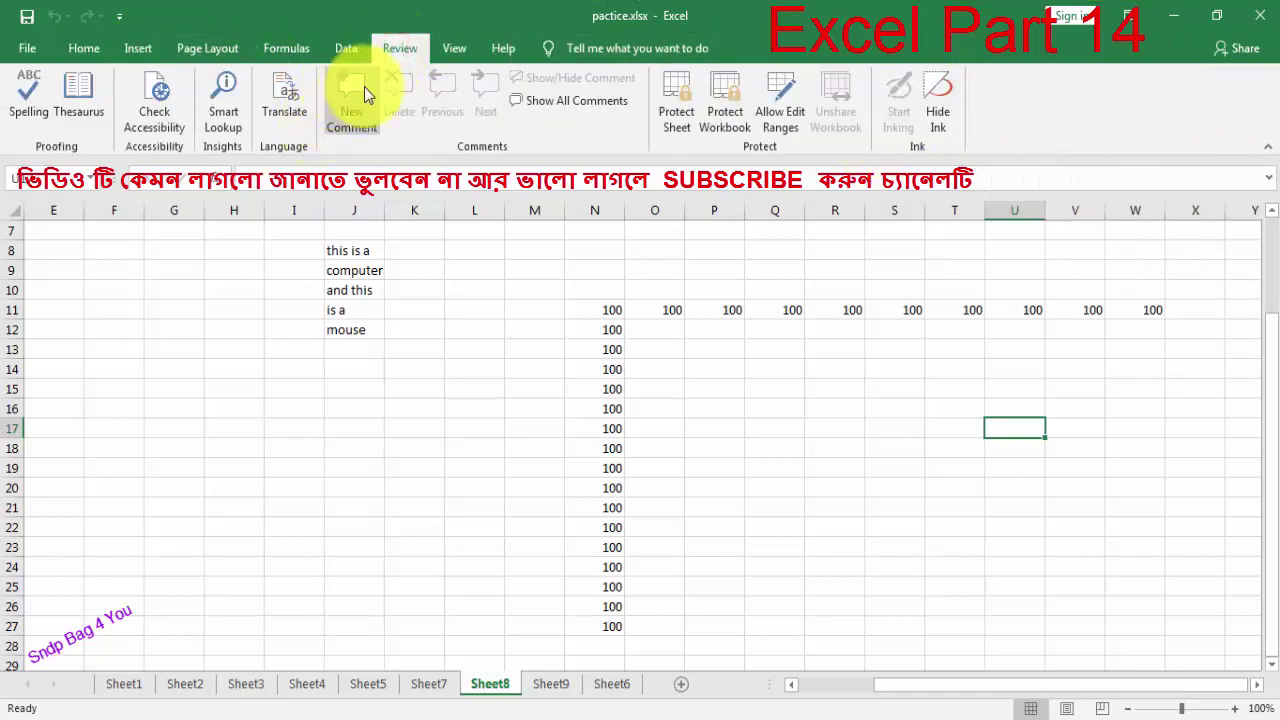
left_click(76, 46)
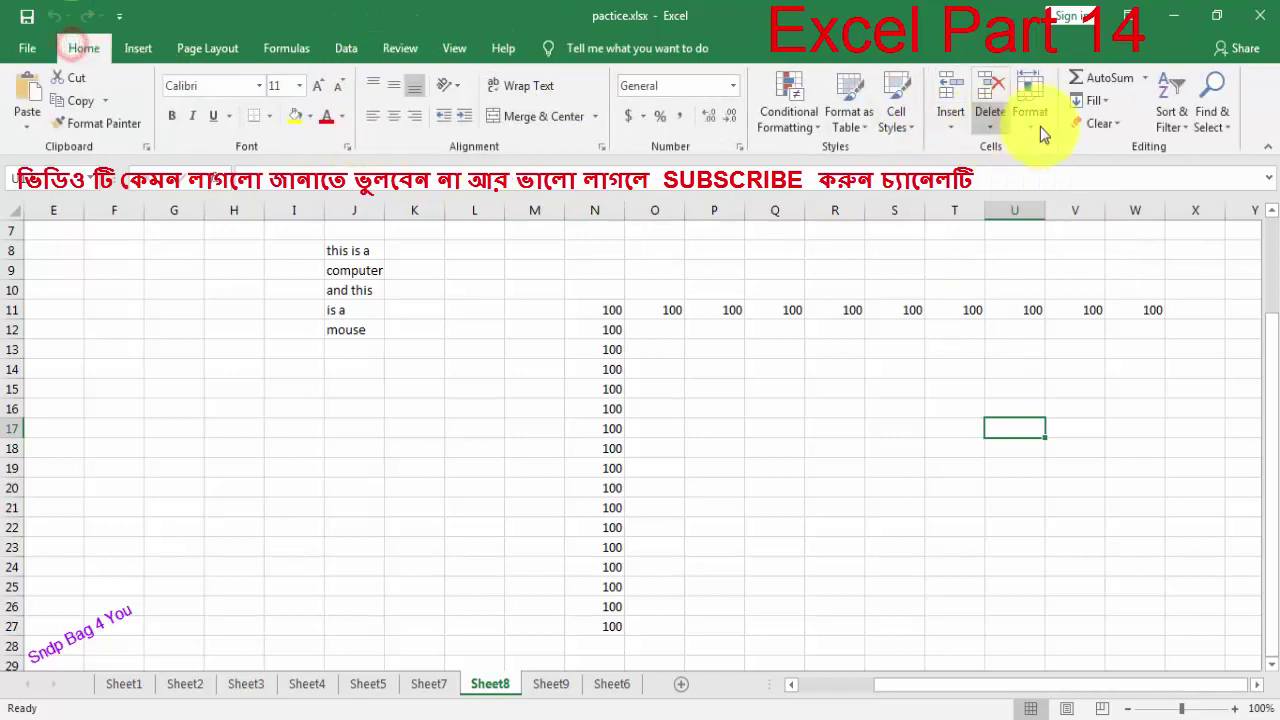
left_click(1117, 131)
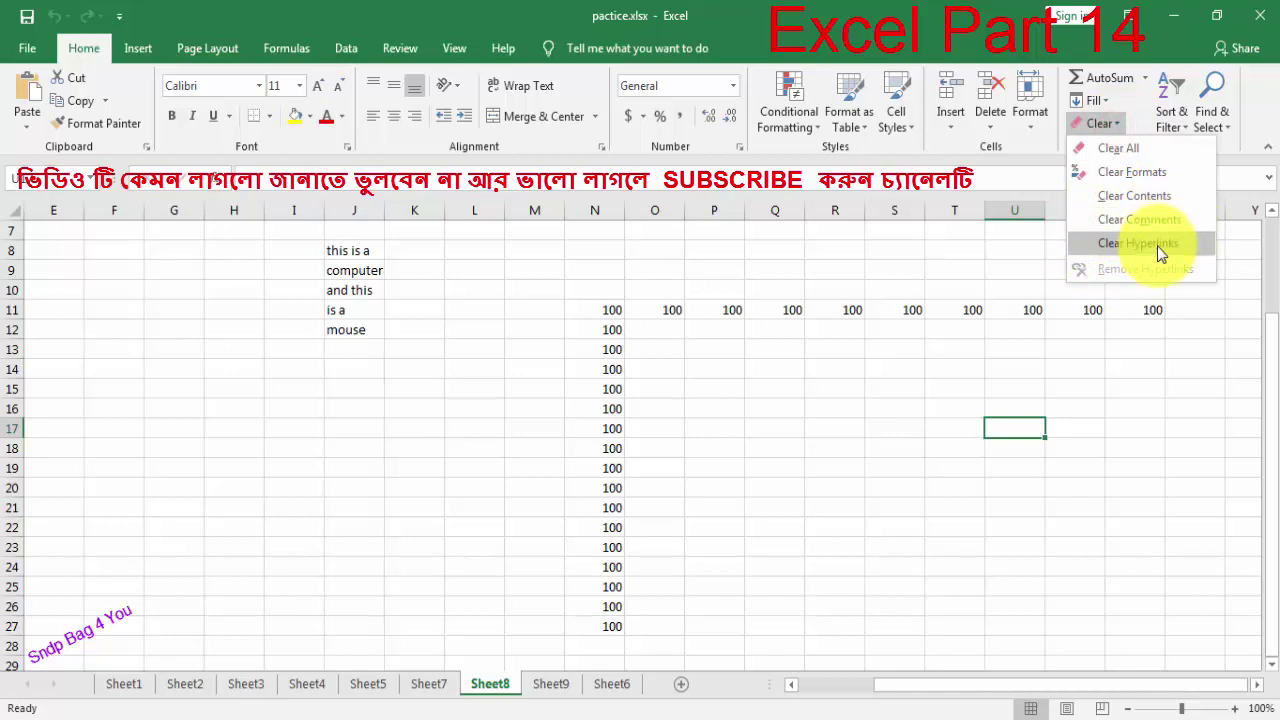
left_click(891, 330)
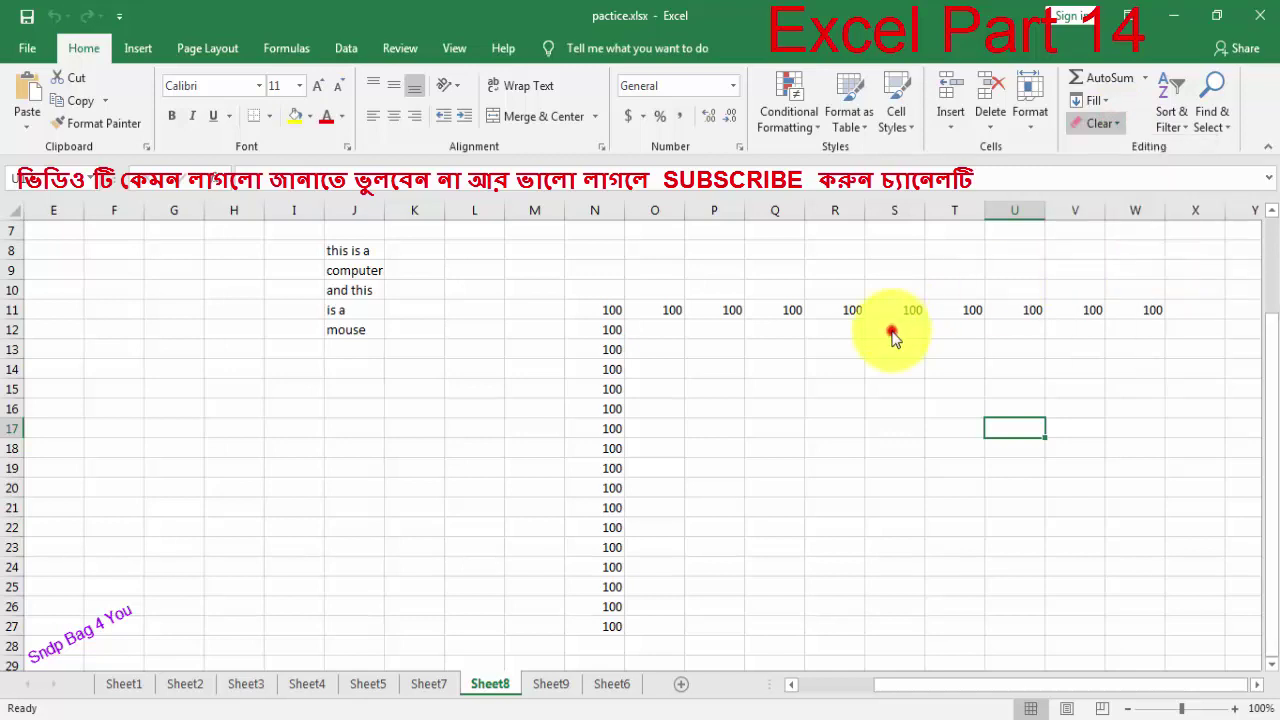